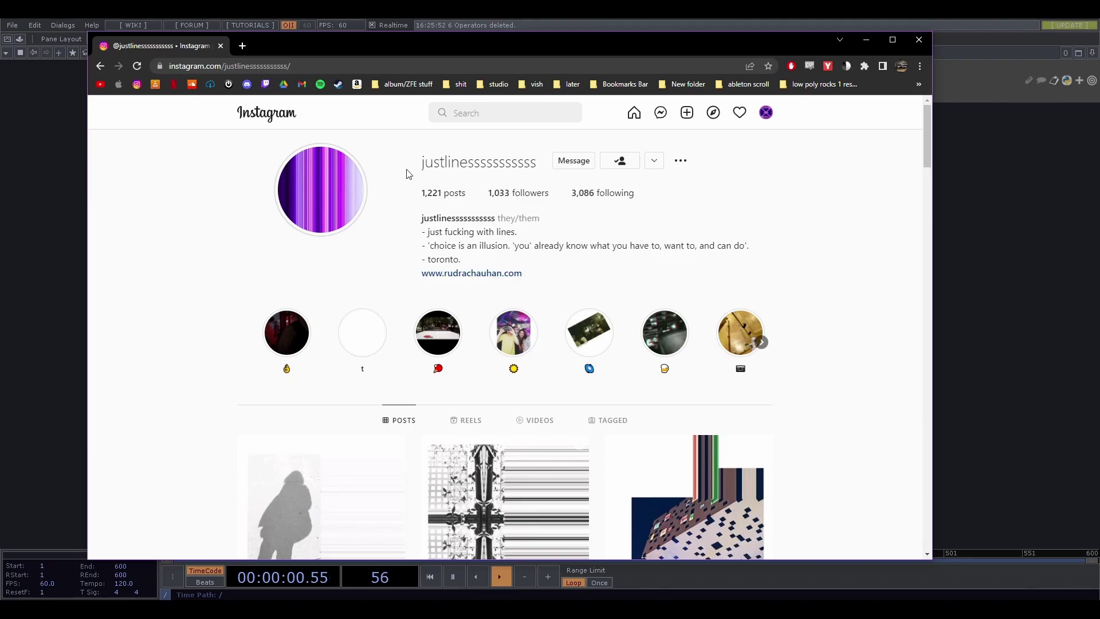
Step: Browse the reference posts, viewing the marble post and the next one enlarged
{"action": "scroll", "coordinate": [869, 488], "scroll_direction": "down", "scroll_amount": 15}
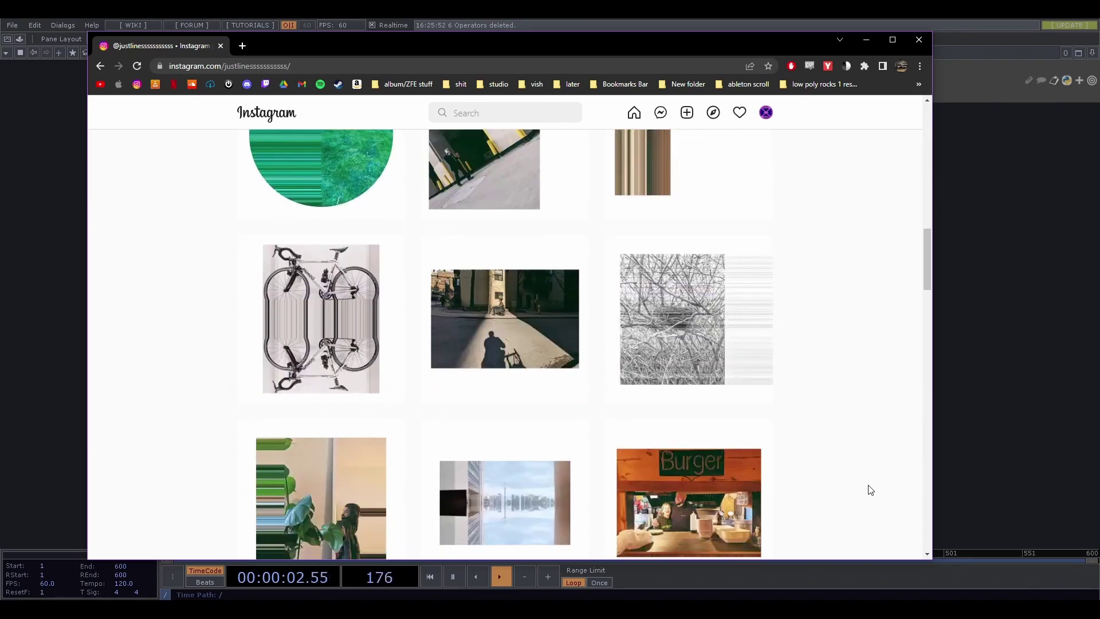
{"action": "scroll", "coordinate": [868, 488], "scroll_direction": "down", "scroll_amount": 7}
{"action": "scroll", "coordinate": [854, 481], "scroll_direction": "up", "scroll_amount": 2}
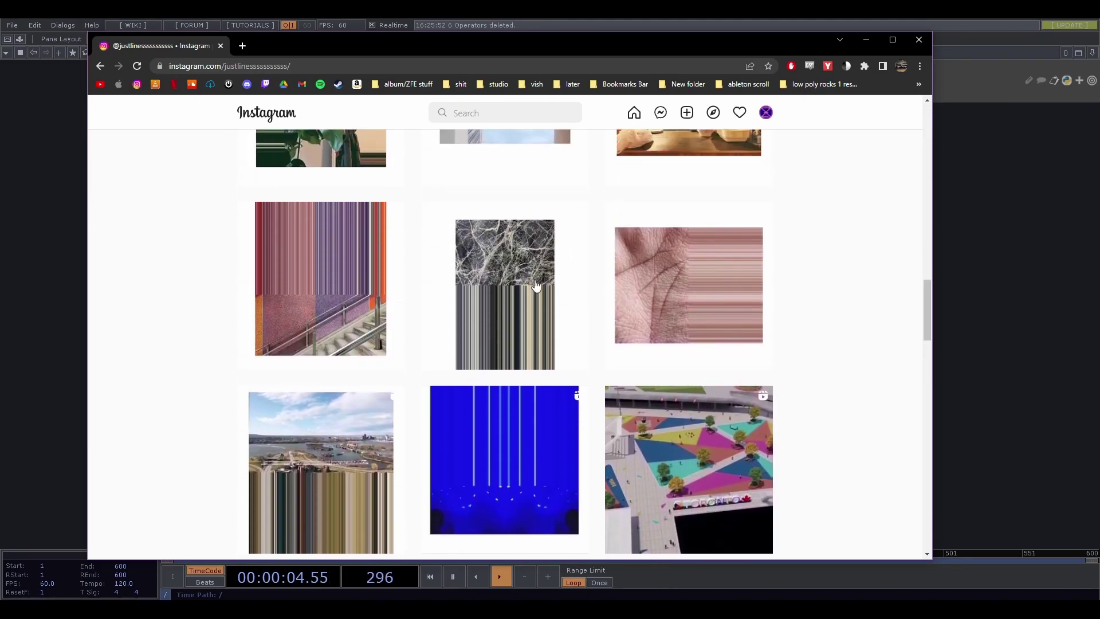
{"action": "left_click", "coordinate": [563, 299]}
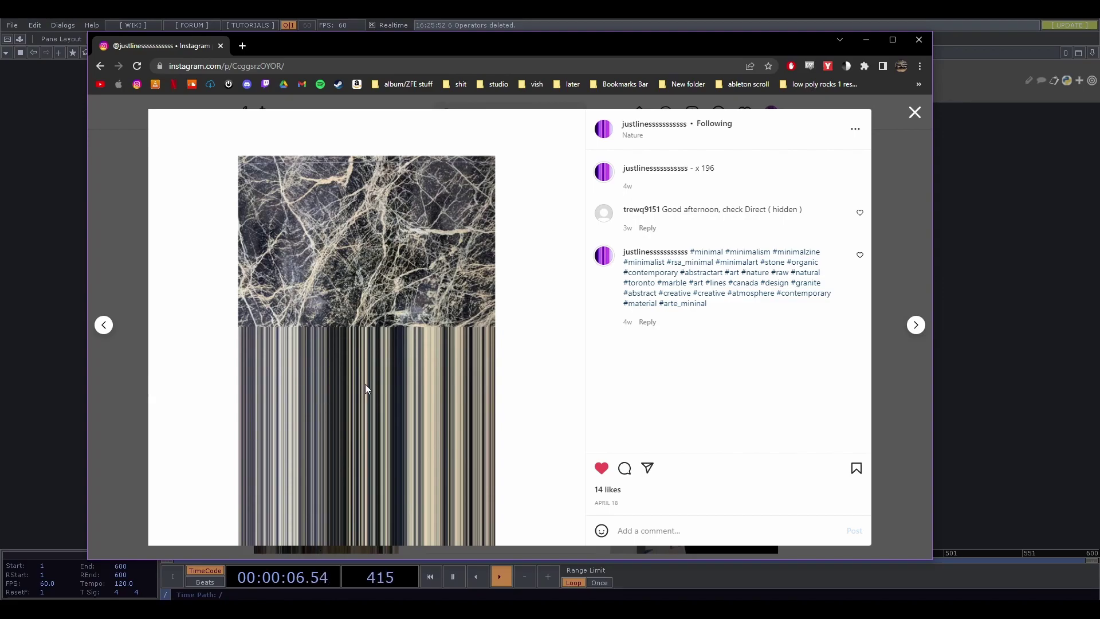
{"action": "left_click", "coordinate": [915, 325]}
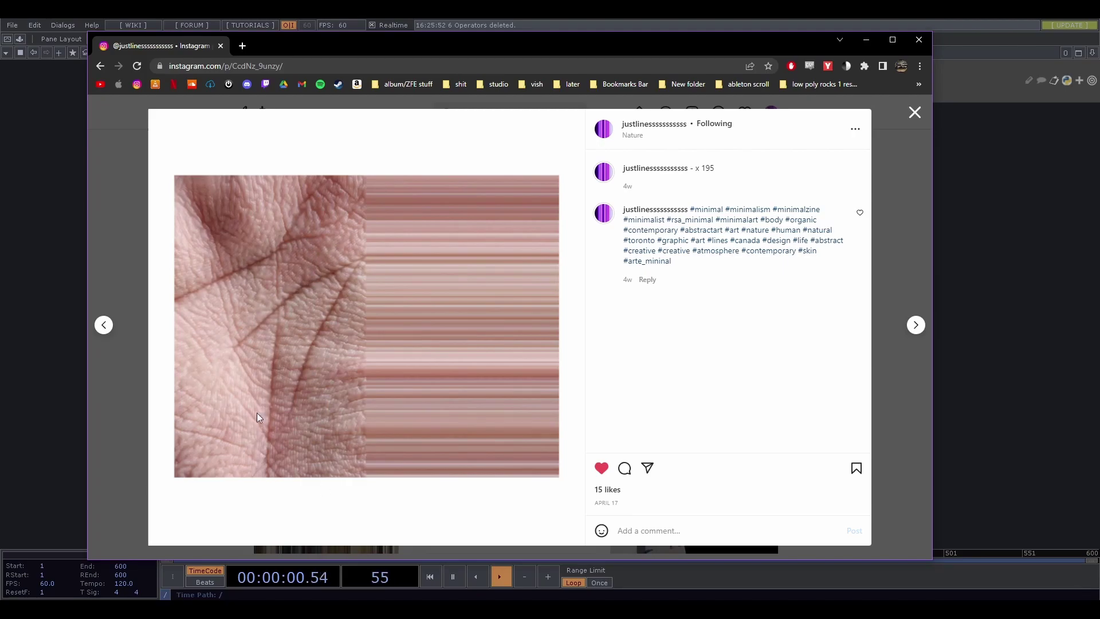
{"action": "left_click", "coordinate": [128, 405]}
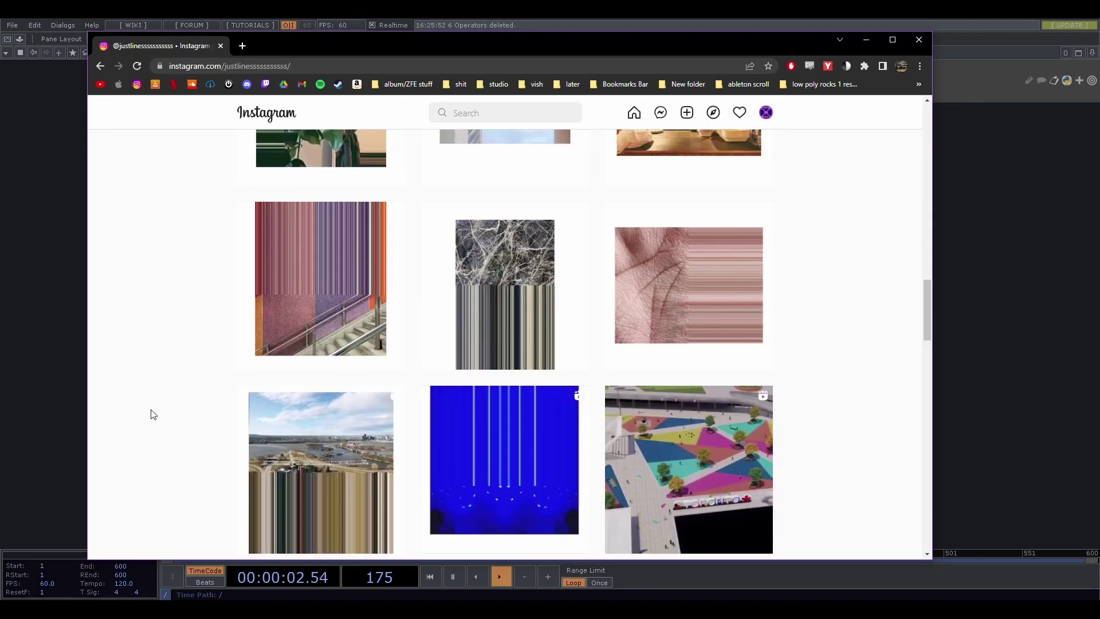
Step: View the stairs post, then switch over to the TouchDesigner project
{"action": "left_click", "coordinate": [329, 296]}
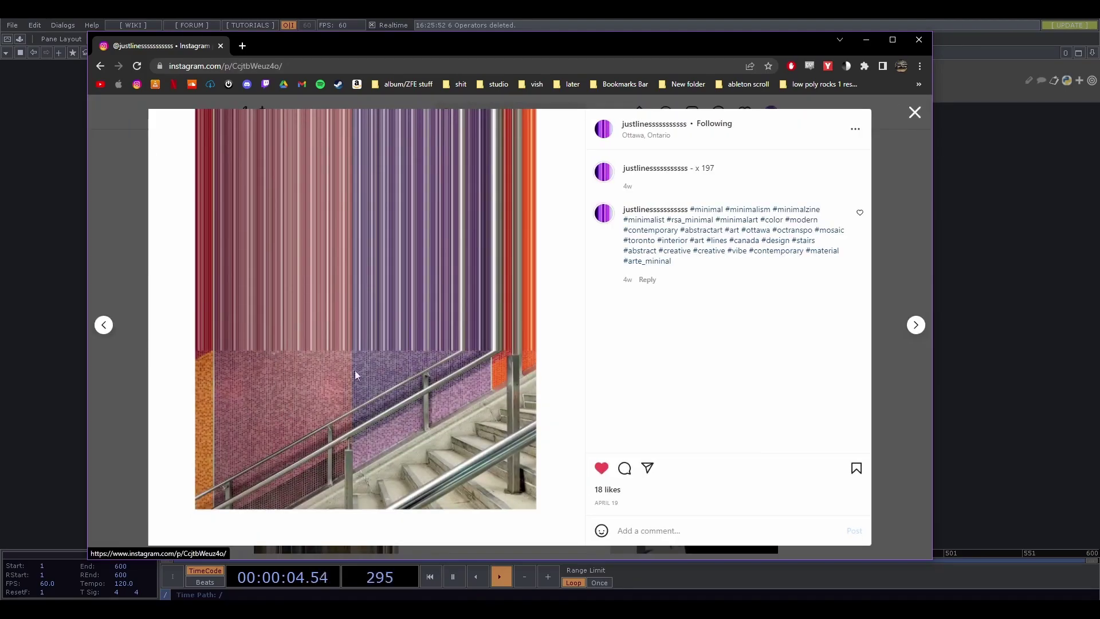
{"action": "left_click", "coordinate": [928, 250]}
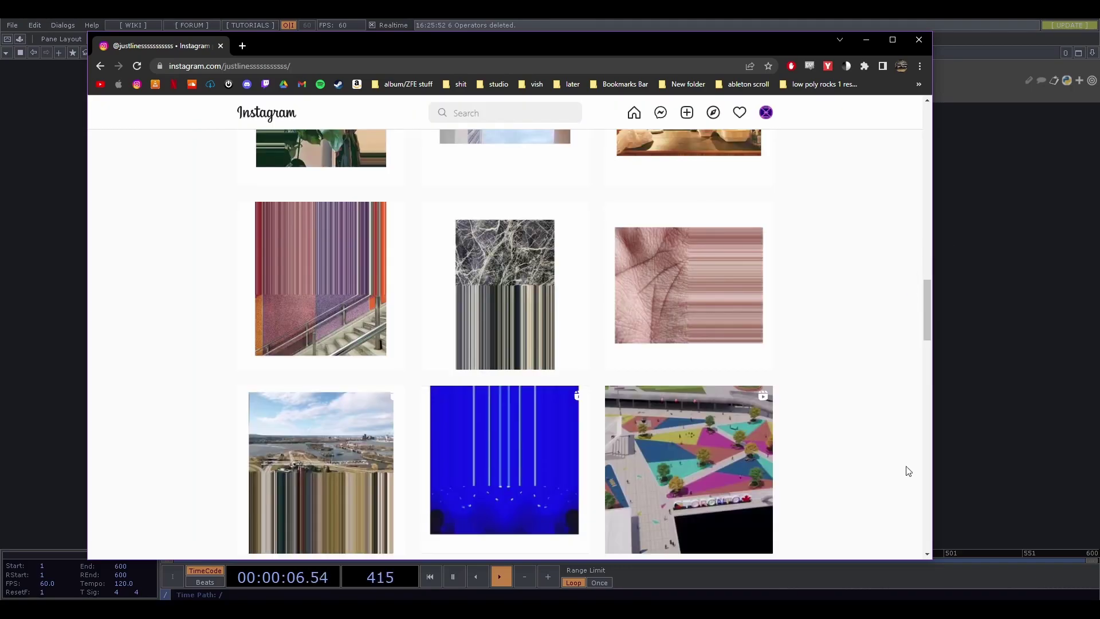
{"action": "scroll", "coordinate": [907, 473], "scroll_direction": "up", "scroll_amount": 5}
{"action": "scroll", "coordinate": [908, 479], "scroll_direction": "up", "scroll_amount": 5}
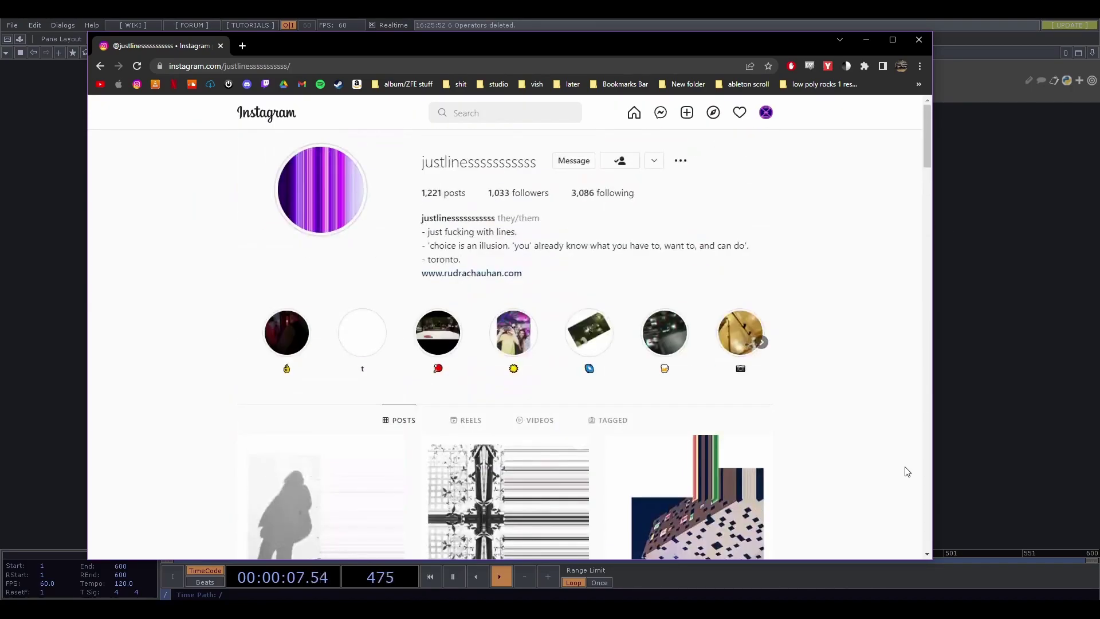
{"action": "left_click", "coordinate": [1013, 274]}
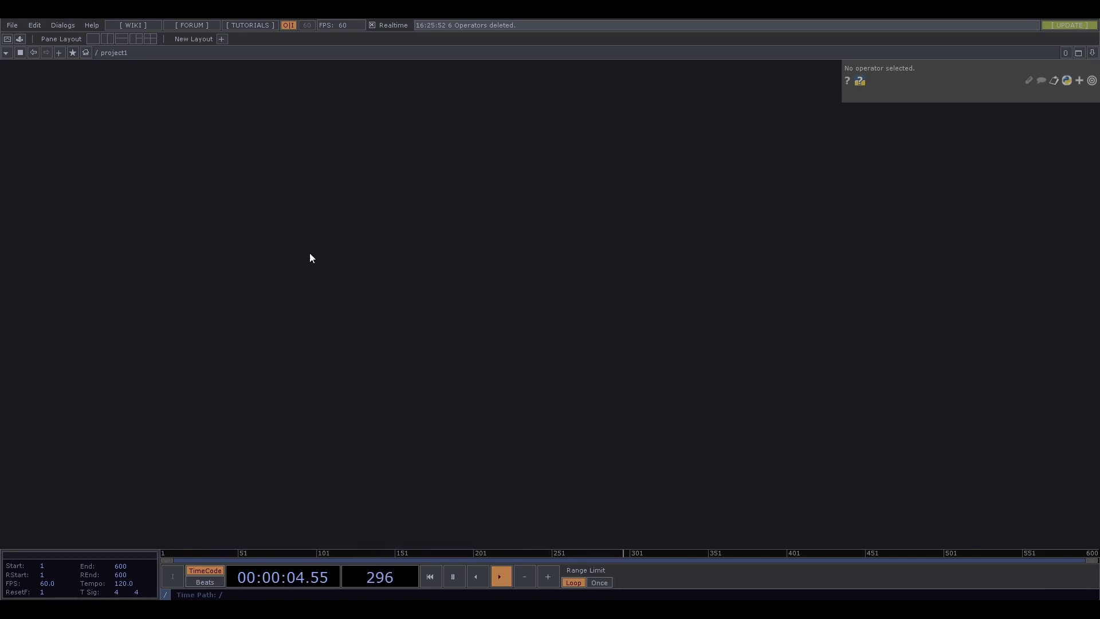
Step: Add noise1, then wire transform1 and null1 from each output in series
{"action": "key", "text": "Tab"}
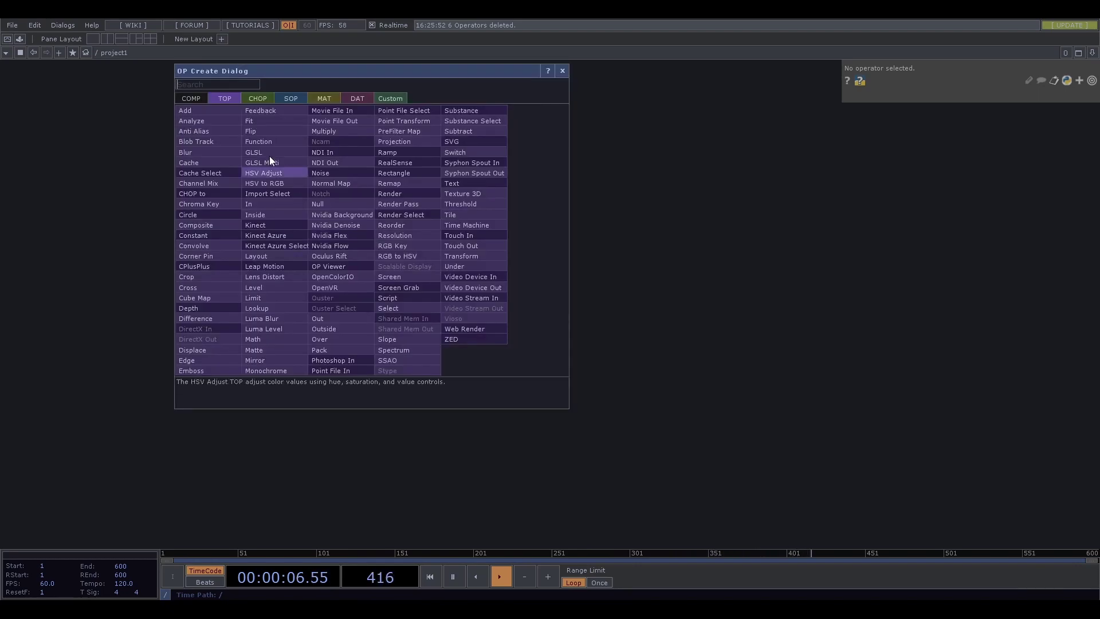
{"action": "left_click", "coordinate": [325, 173]}
{"action": "left_click", "coordinate": [359, 277]}
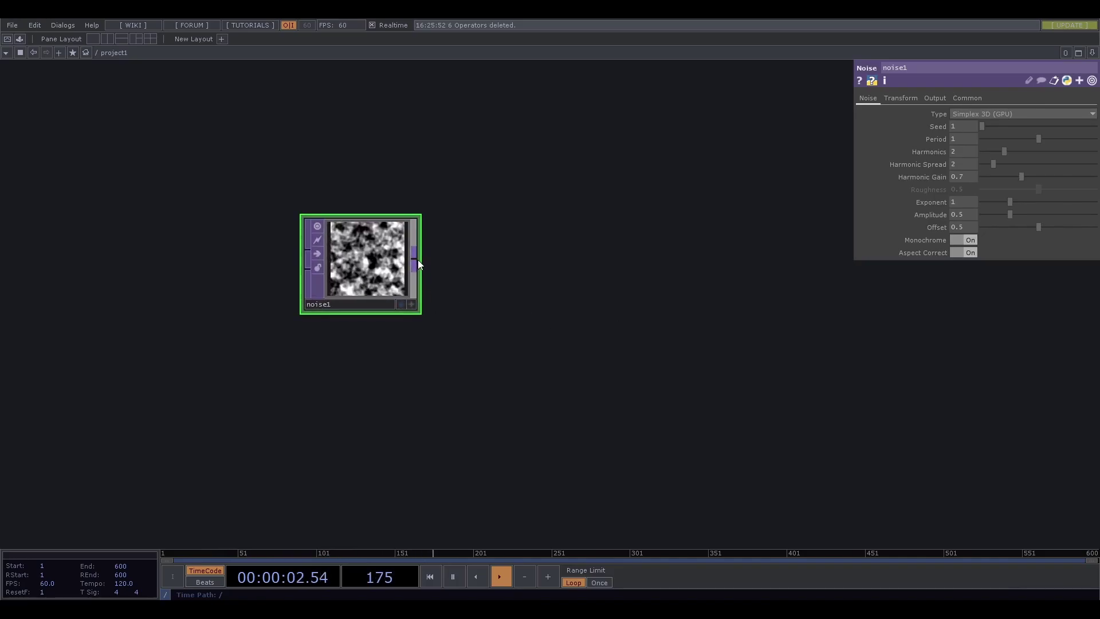
{"action": "left_click", "coordinate": [418, 261]}
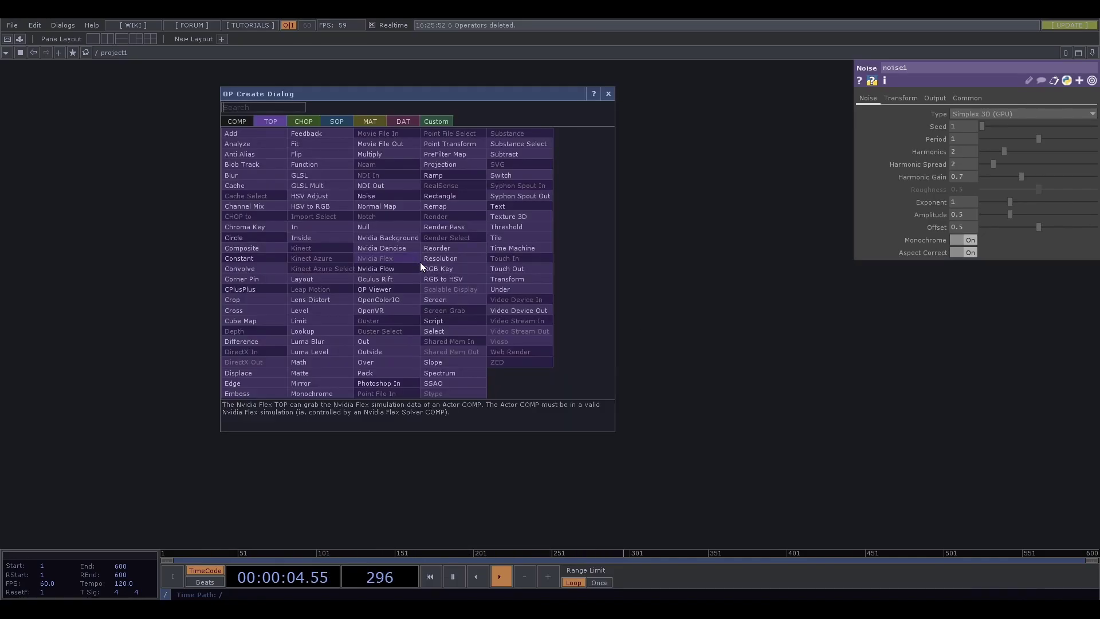
{"action": "left_click", "coordinate": [515, 277]}
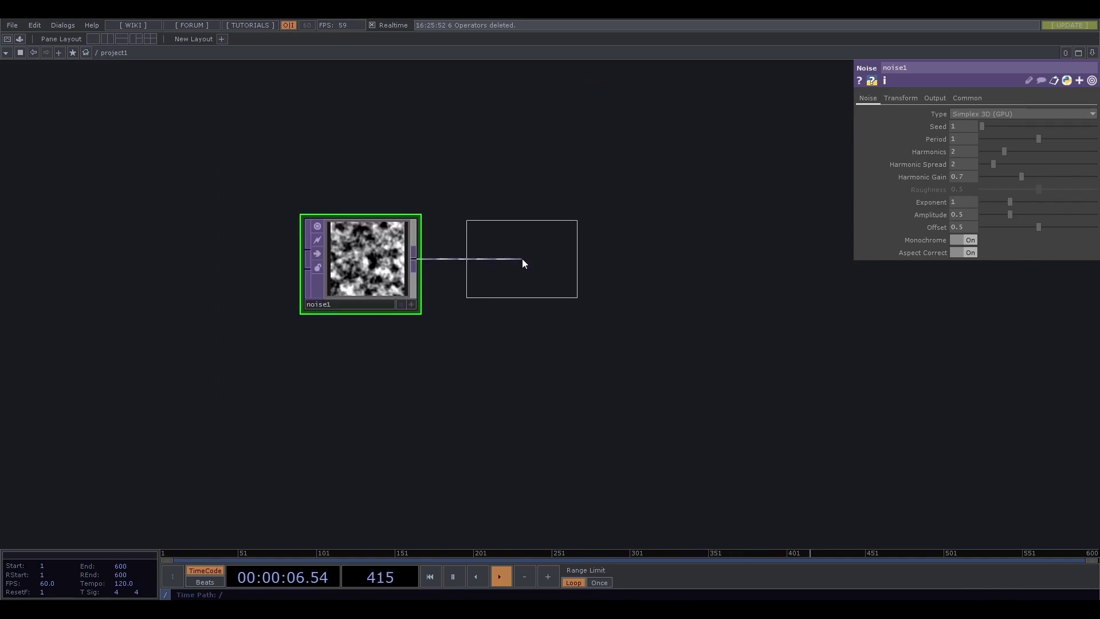
{"action": "left_click", "coordinate": [522, 258]}
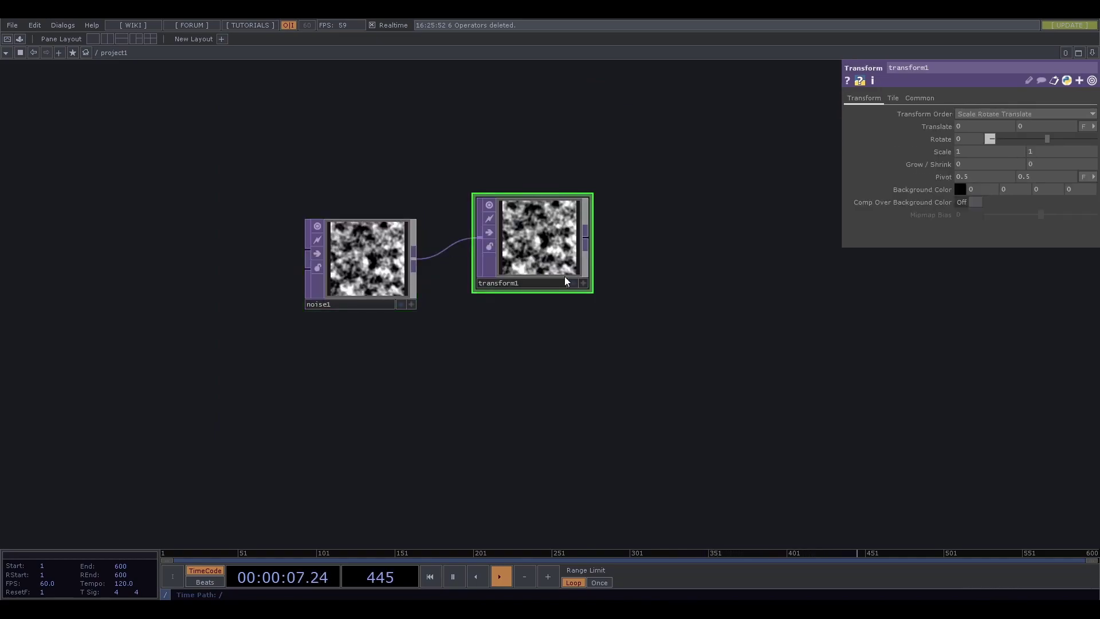
{"action": "left_click", "coordinate": [589, 237]}
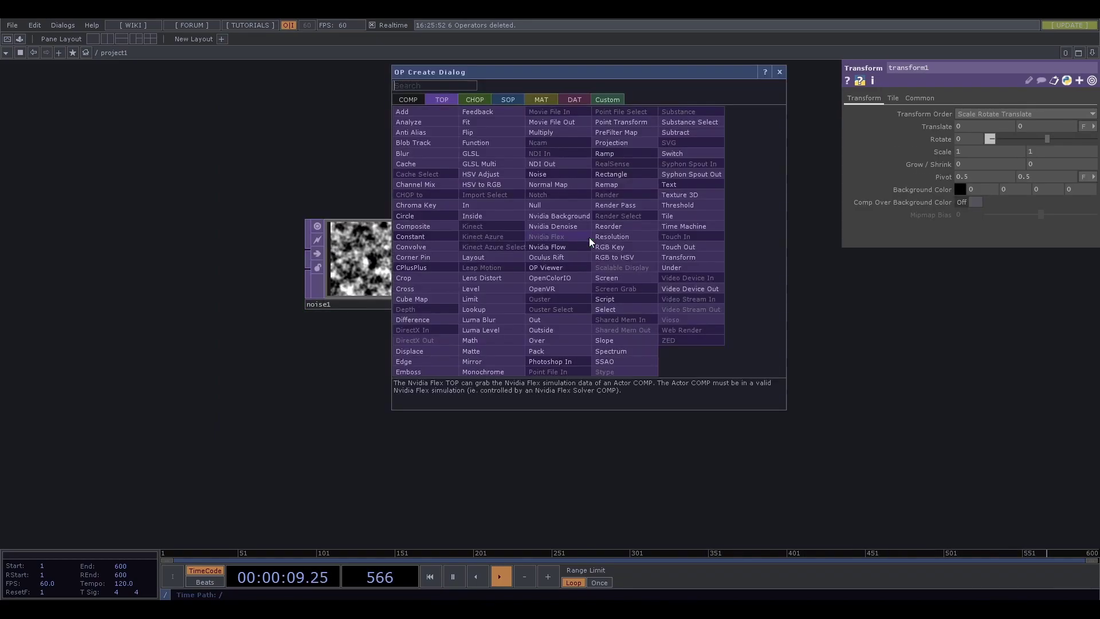
{"action": "left_click", "coordinate": [541, 204]}
{"action": "left_click", "coordinate": [792, 252]}
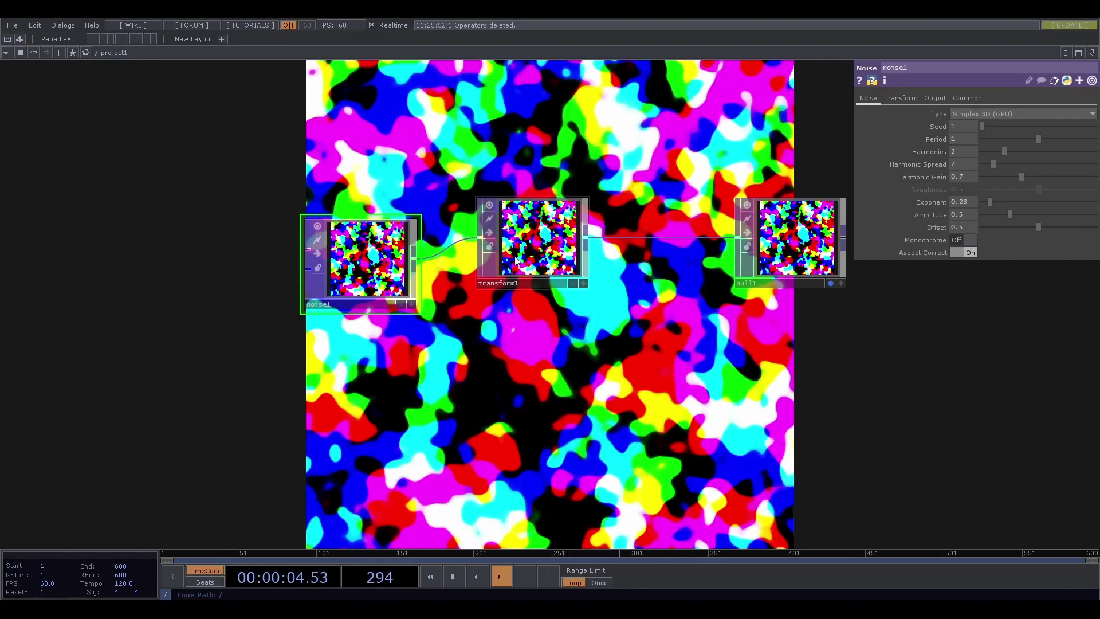
Step: Select transform1 to show its parameters
{"action": "left_click", "coordinate": [545, 245]}
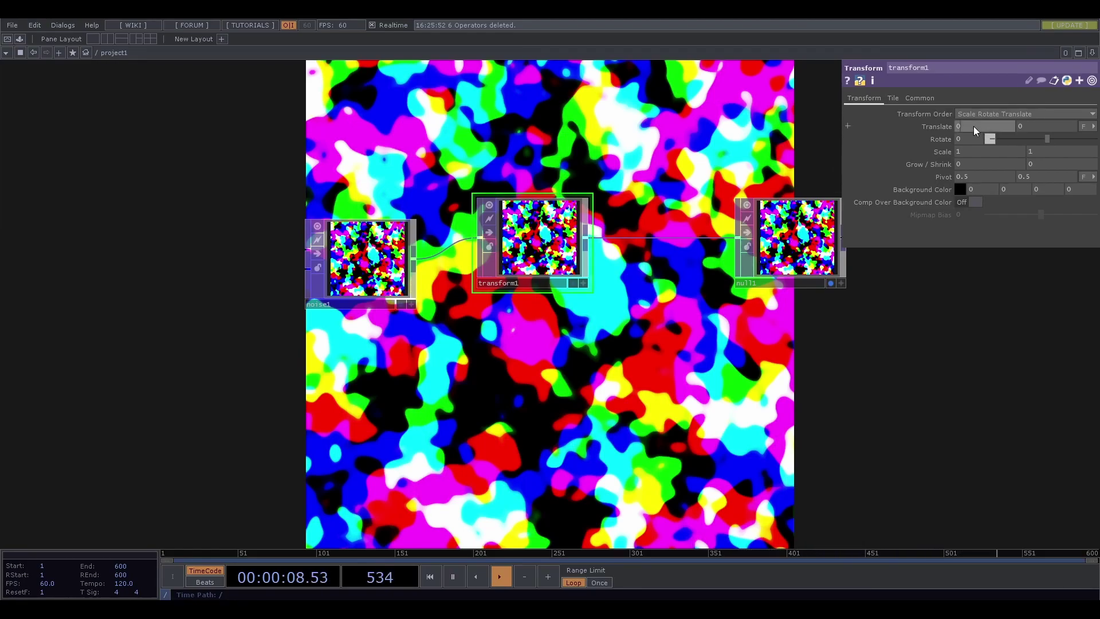
Step: Set transform1 Translate X to -0.5 and Tile Extend to Mirror, then select noise1
{"action": "middle_click_drag", "start_coordinate": [975, 131], "coordinate": [968, 106]}
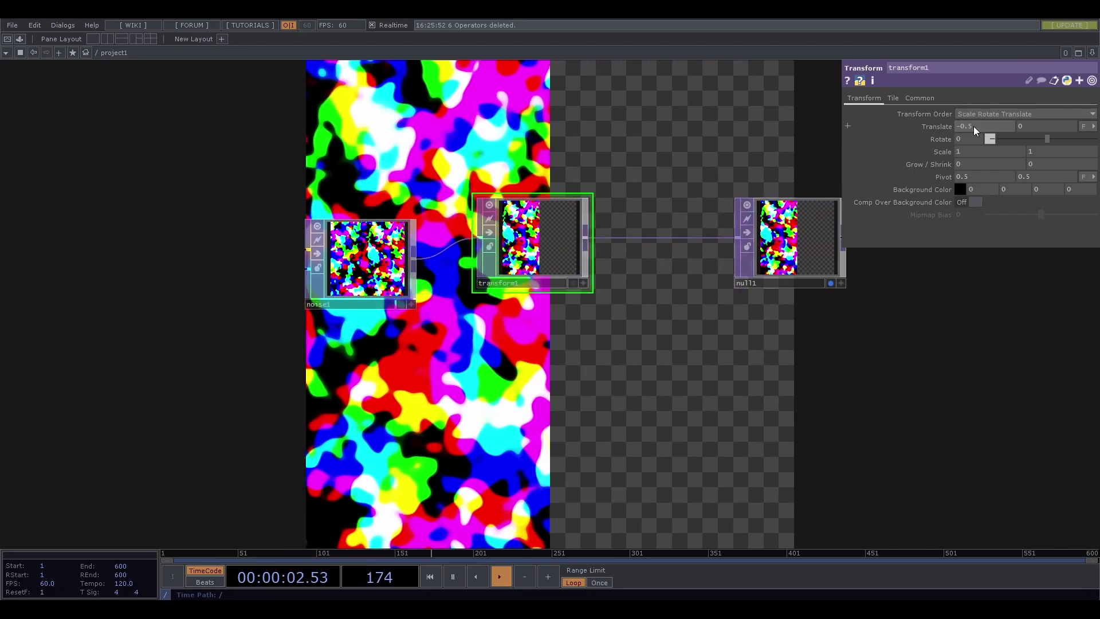
{"action": "left_click", "coordinate": [895, 101]}
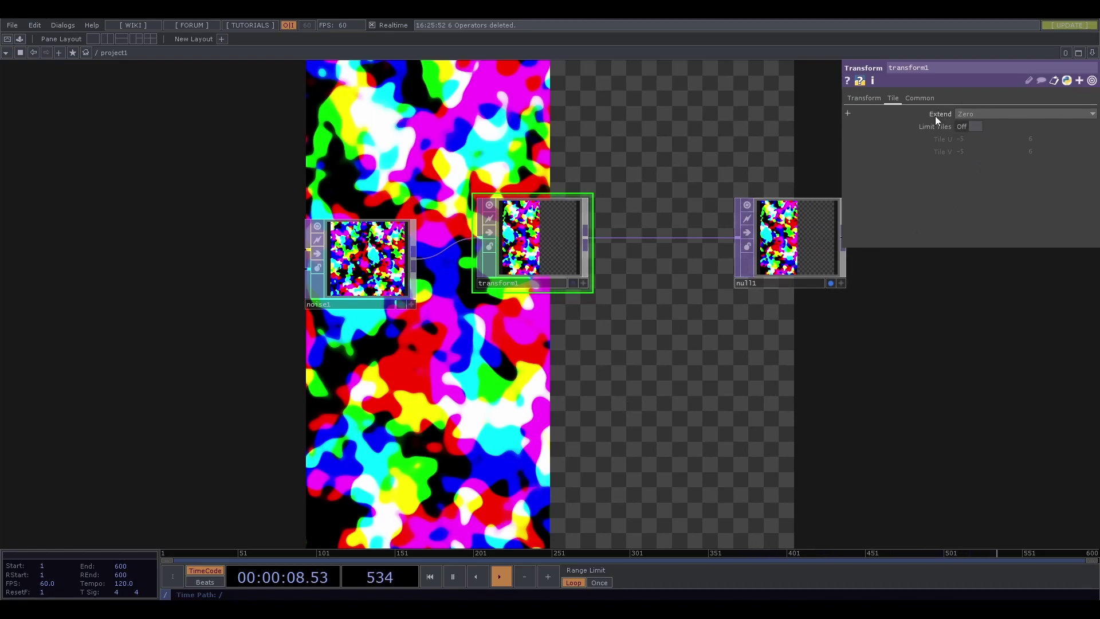
{"action": "left_click", "coordinate": [999, 115]}
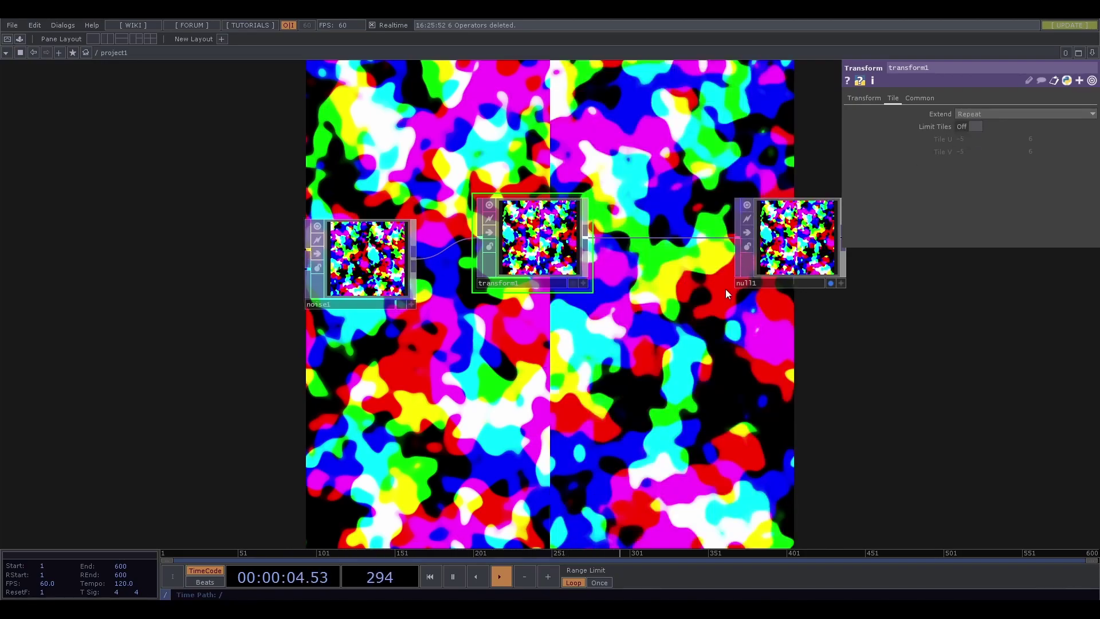
{"action": "left_click", "coordinate": [1017, 114]}
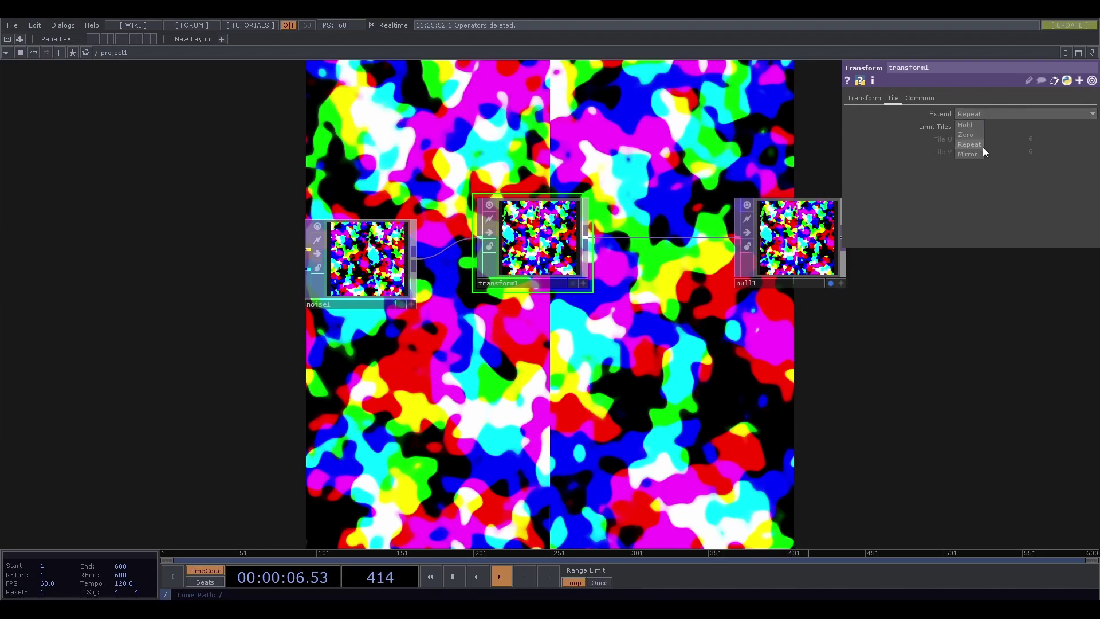
{"action": "left_click", "coordinate": [971, 155]}
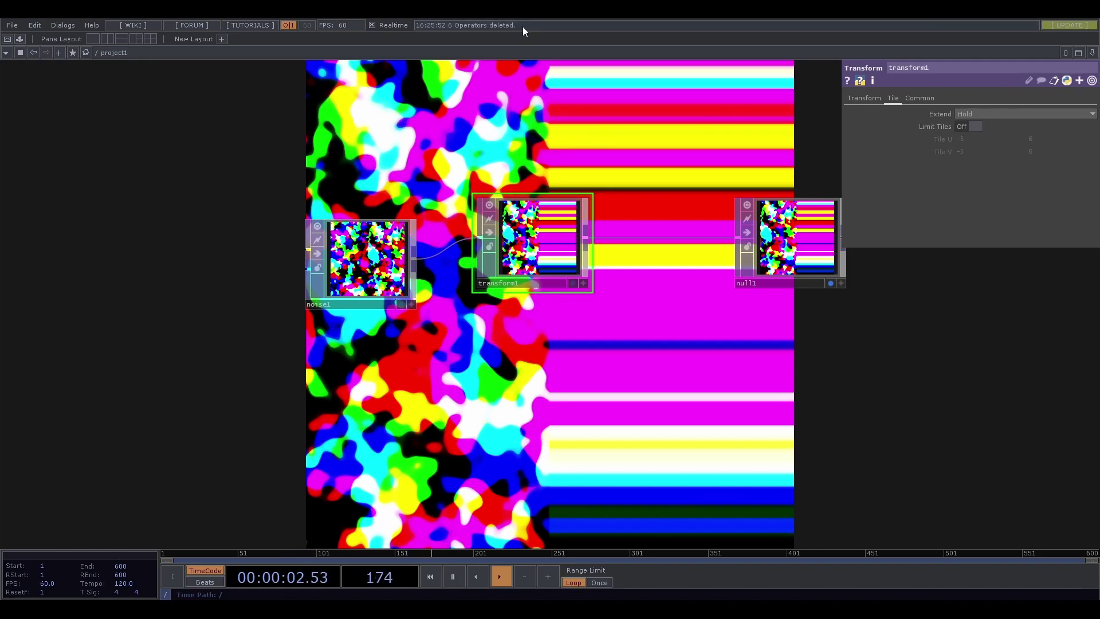
{"action": "left_click", "coordinate": [352, 248]}
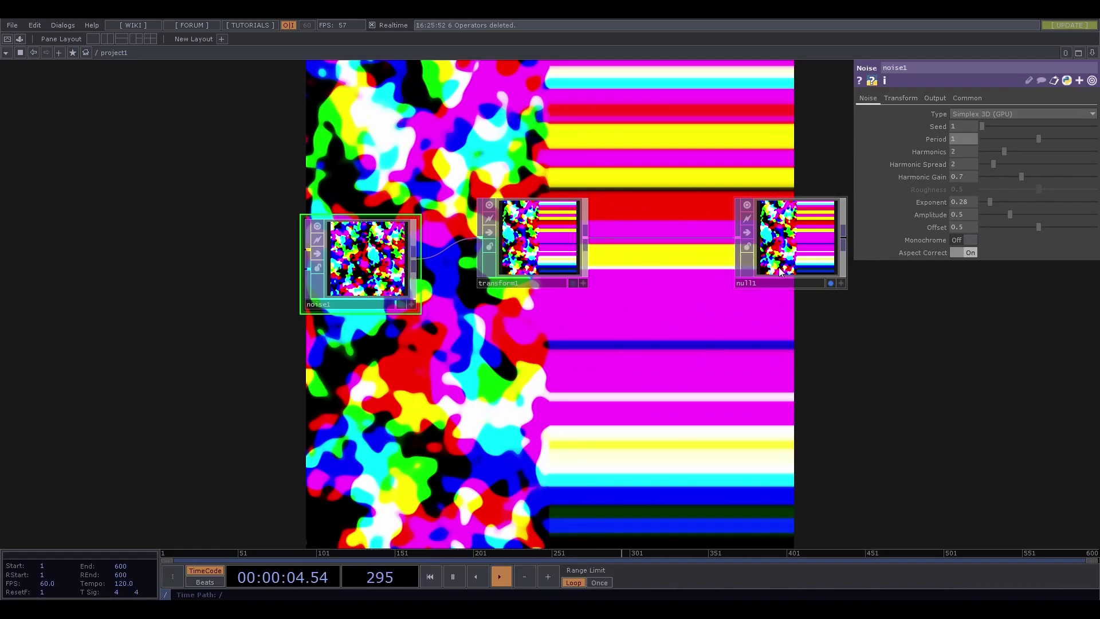
Step: Pan the network and open noise1's Transform parameter page
{"action": "left_click_drag", "start_coordinate": [790, 385], "coordinate": [570, 449]}
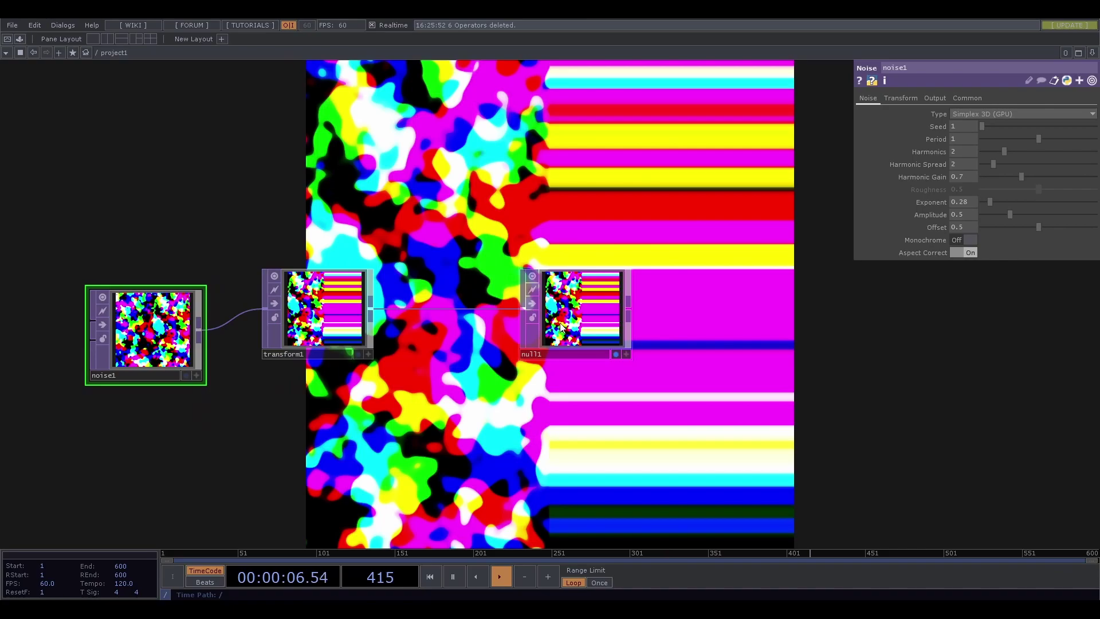
{"action": "right_click", "coordinate": [577, 319]}
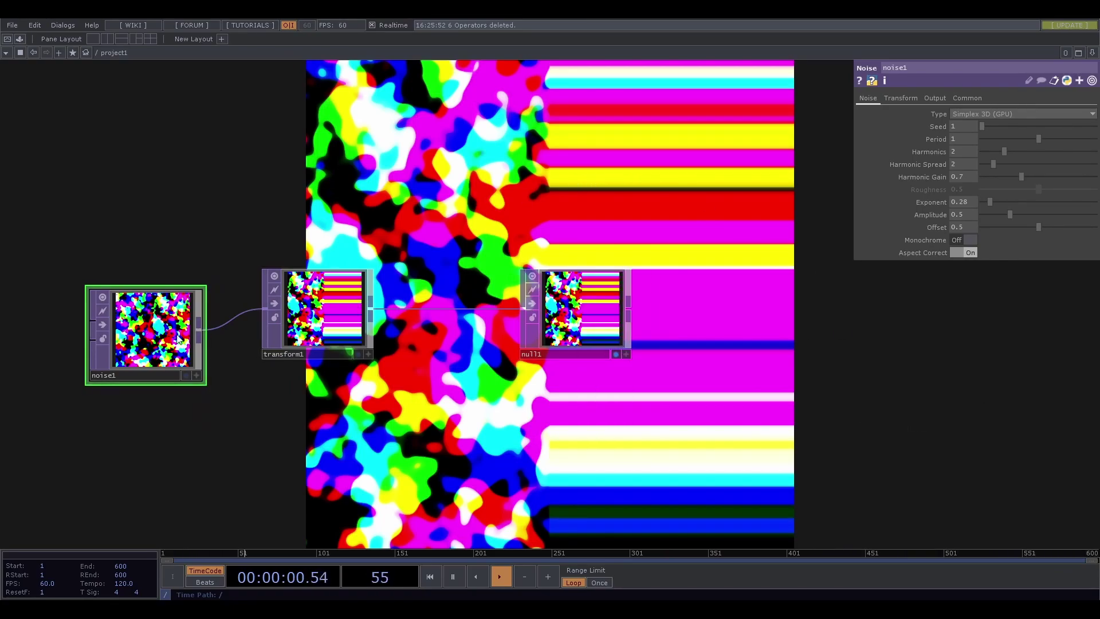
{"action": "left_click", "coordinate": [899, 98]}
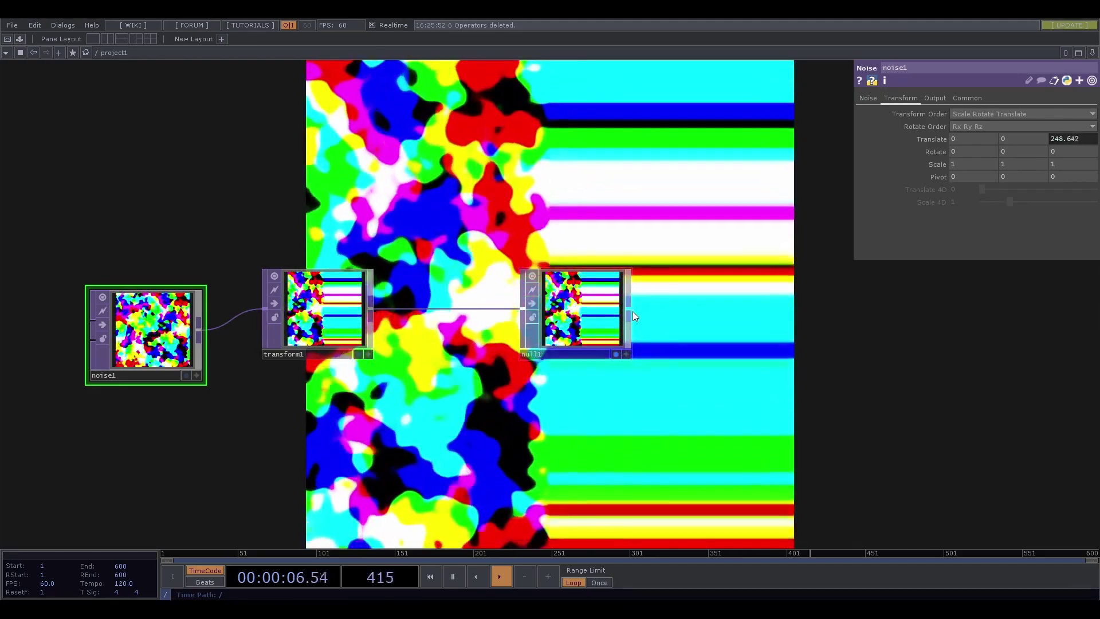
Step: Add moviefileout1 after null1 and rename its output file to 'justlines noise thing'
{"action": "key", "text": "Tab"}
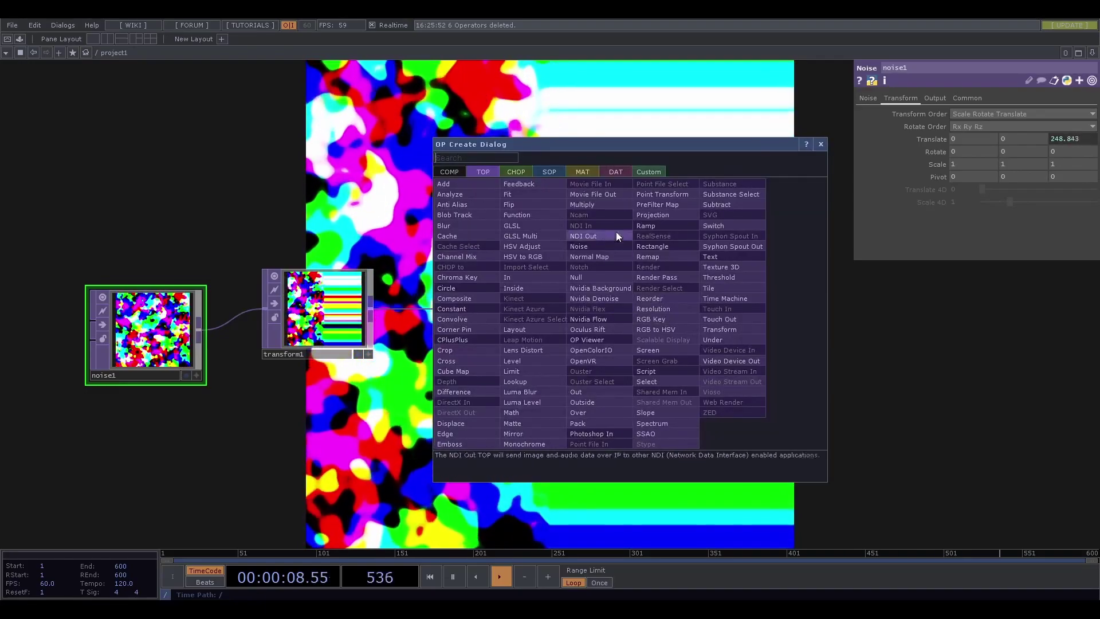
{"action": "left_click", "coordinate": [607, 195]}
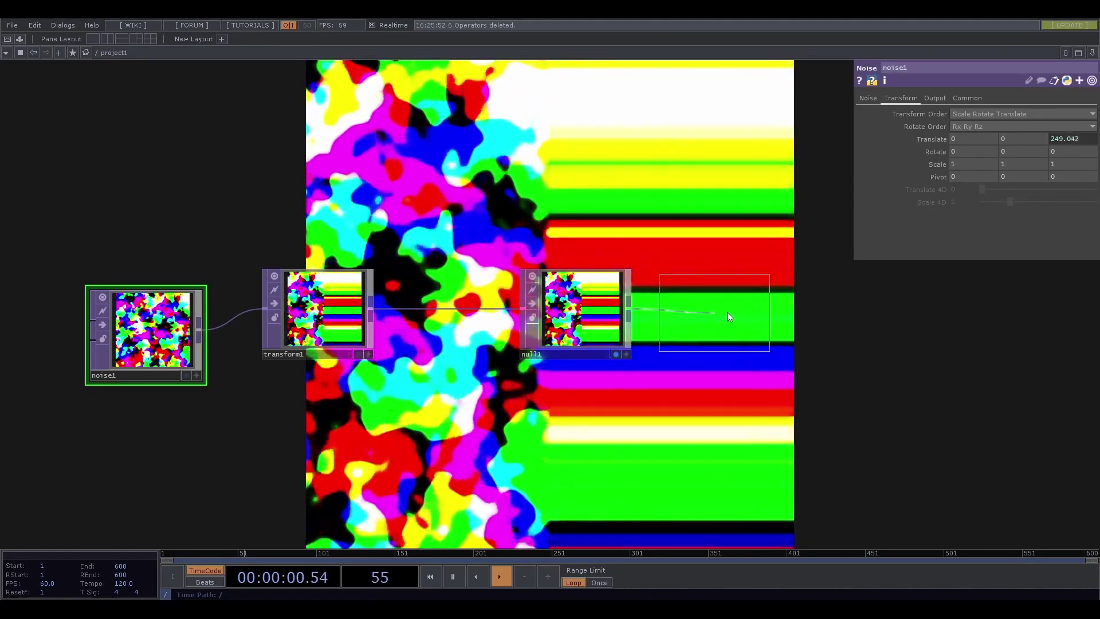
{"action": "left_click", "coordinate": [733, 311]}
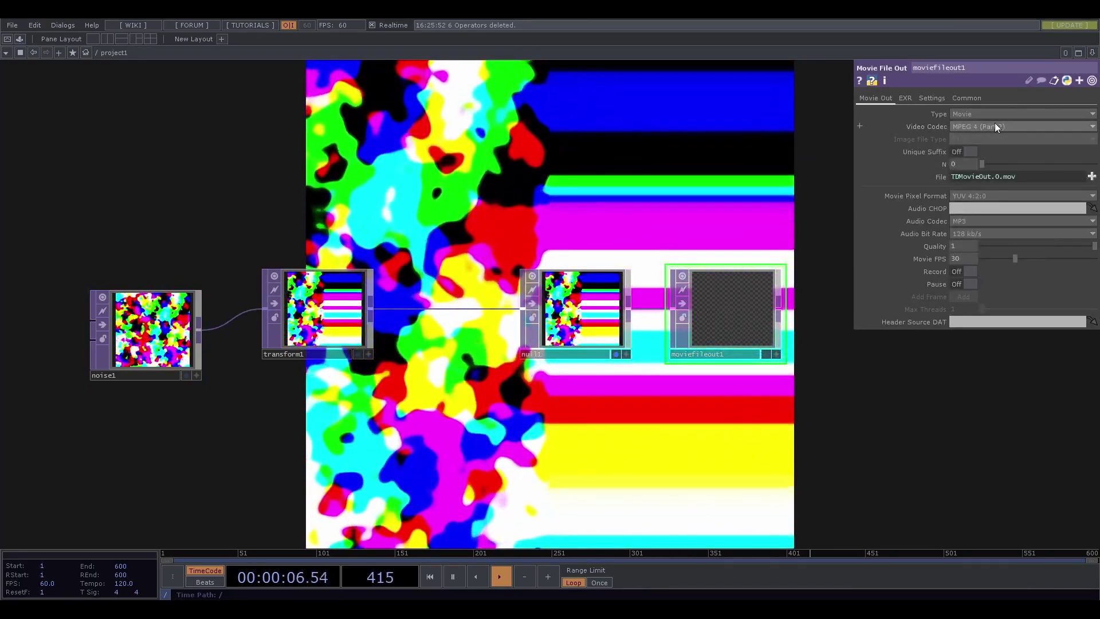
{"action": "left_click", "coordinate": [941, 178]}
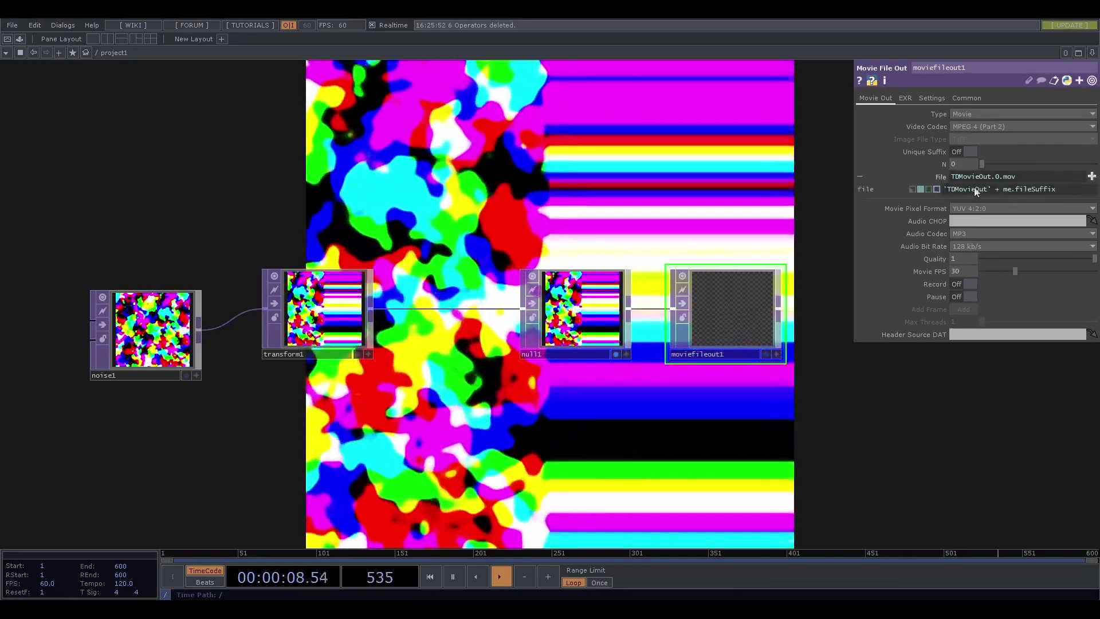
{"action": "left_click_drag", "start_coordinate": [985, 190], "coordinate": [947, 192]}
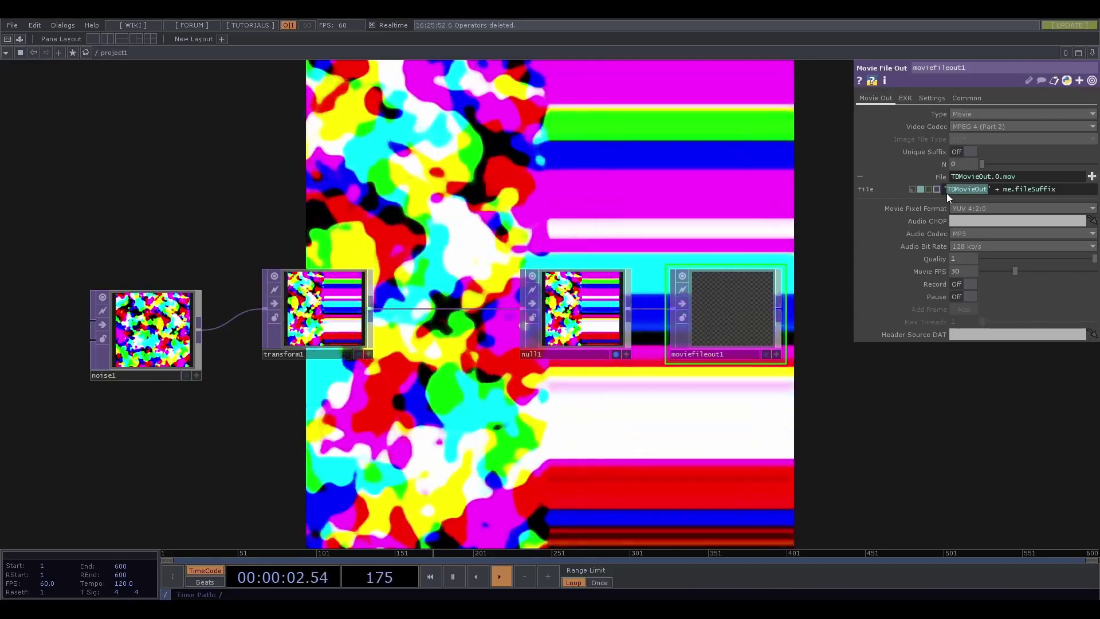
{"action": "type", "text": "just"}
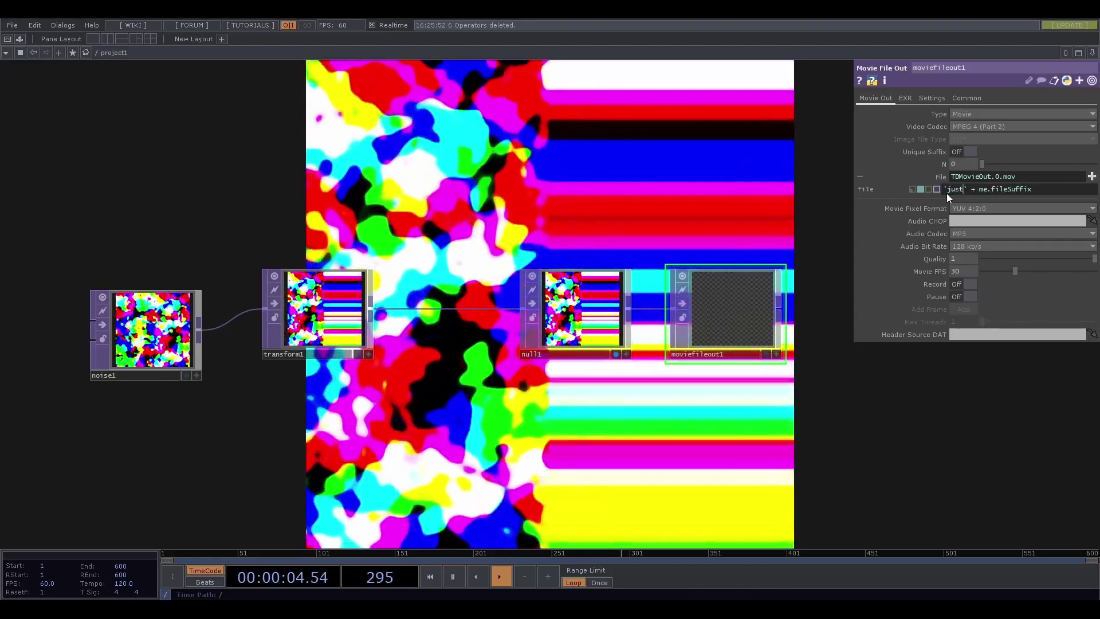
{"action": "type", "text": "lines nois"}
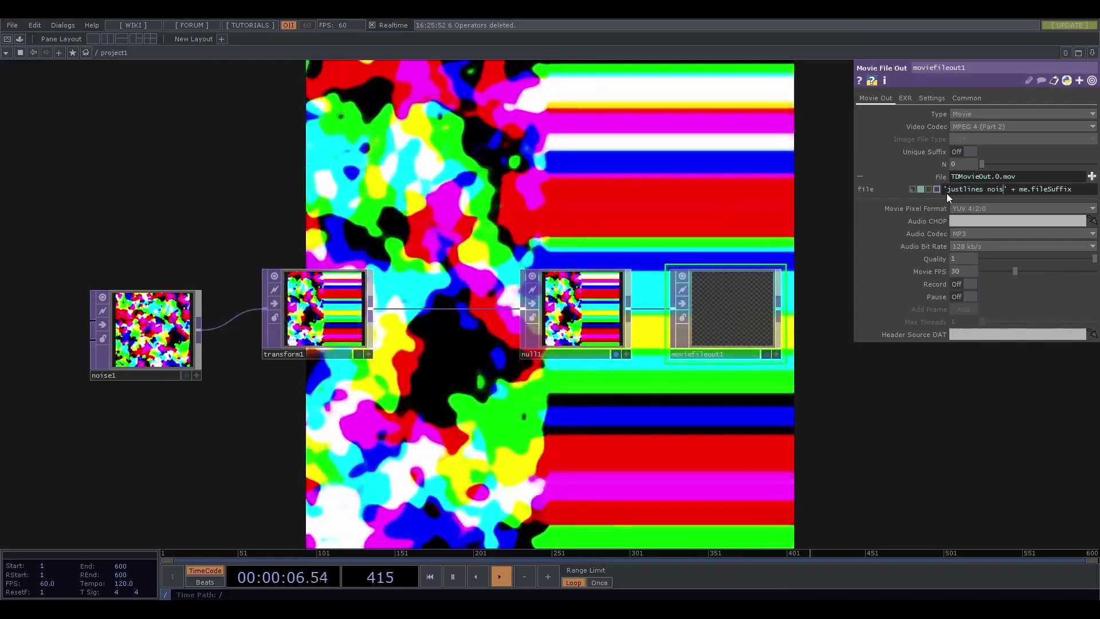
{"action": "type", "text": "e thing"}
{"action": "key", "text": "Return"}
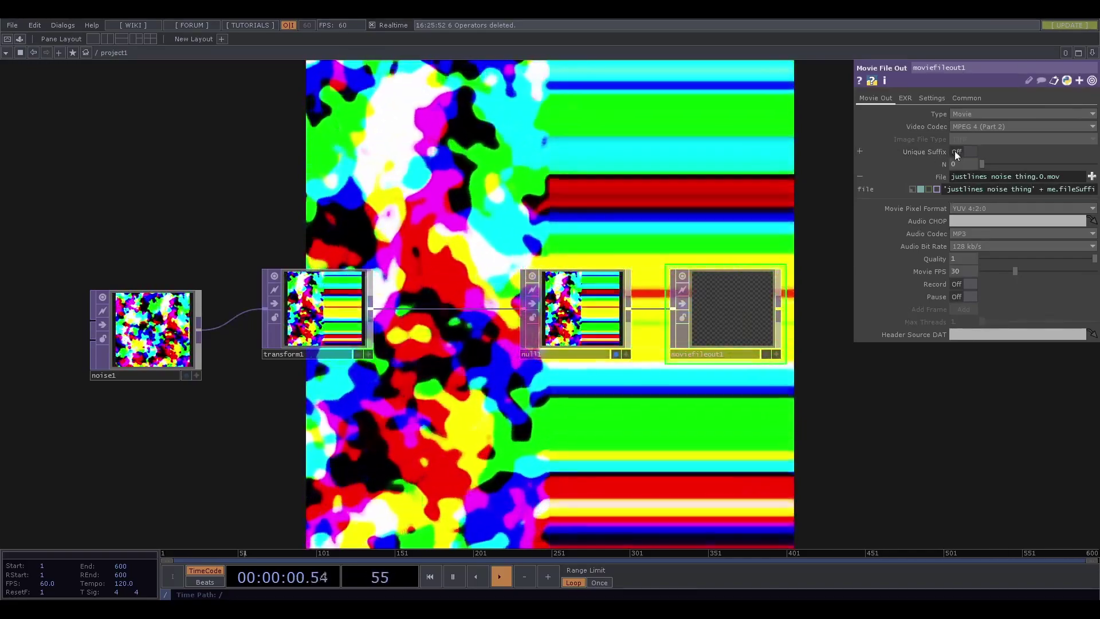
Step: Turn on Unique Suffix and record one take by toggling Record on and off
{"action": "left_click", "coordinate": [956, 151]}
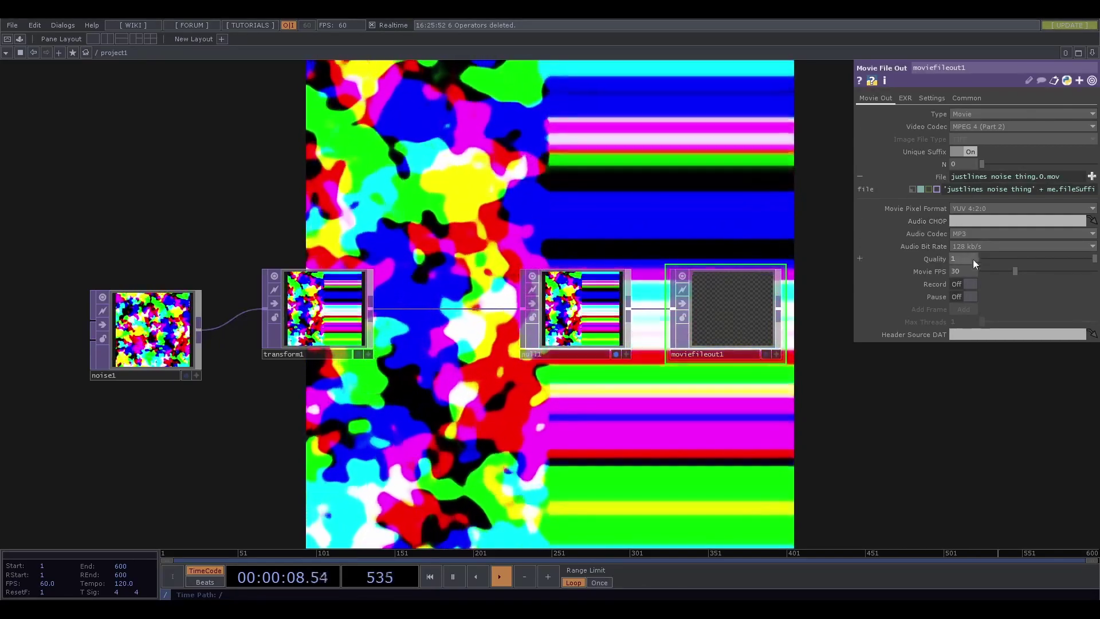
{"action": "left_click", "coordinate": [968, 284]}
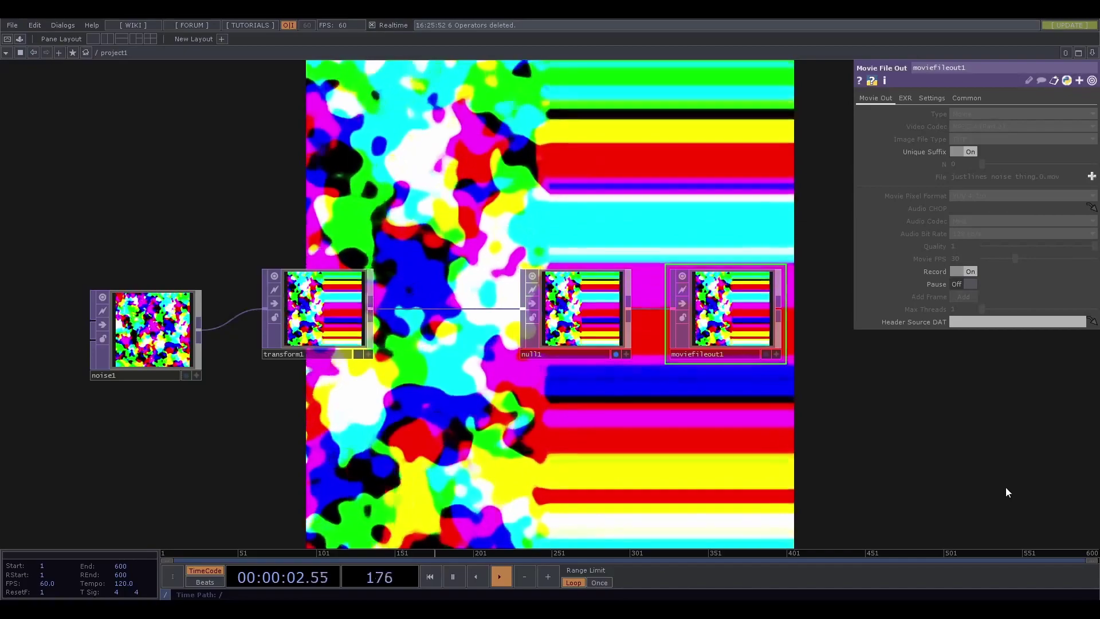
{"action": "left_click", "coordinate": [966, 272]}
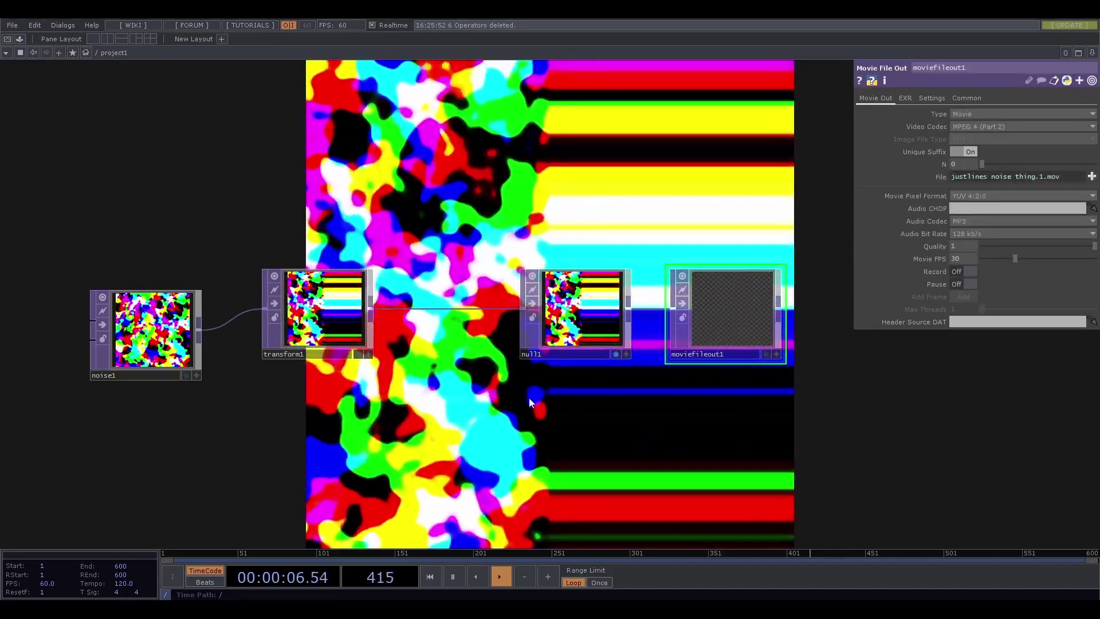
{"action": "scroll", "coordinate": [397, 431], "scroll_direction": "down", "scroll_amount": 3}
{"action": "left_click_drag", "start_coordinate": [386, 452], "coordinate": [489, 292]}
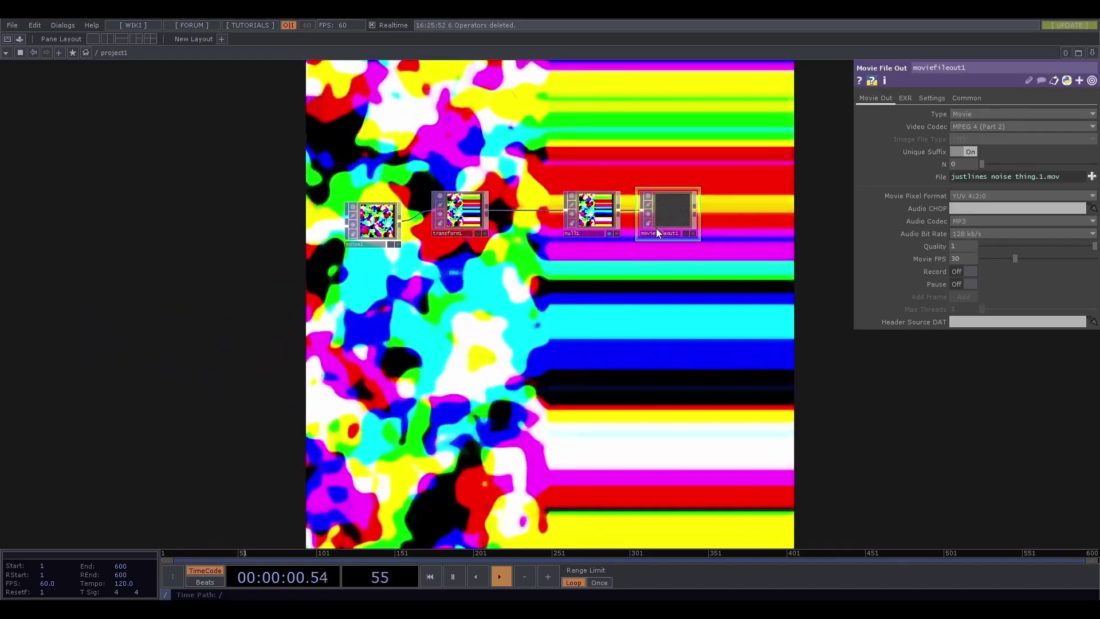
Step: Delete moviefileout1, wire a new moviefilein1 into null1, and move noise1 and transform1 up-left
{"action": "key", "text": "Delete"}
{"action": "left_click", "coordinate": [593, 232]}
{"action": "key", "text": "Tab"}
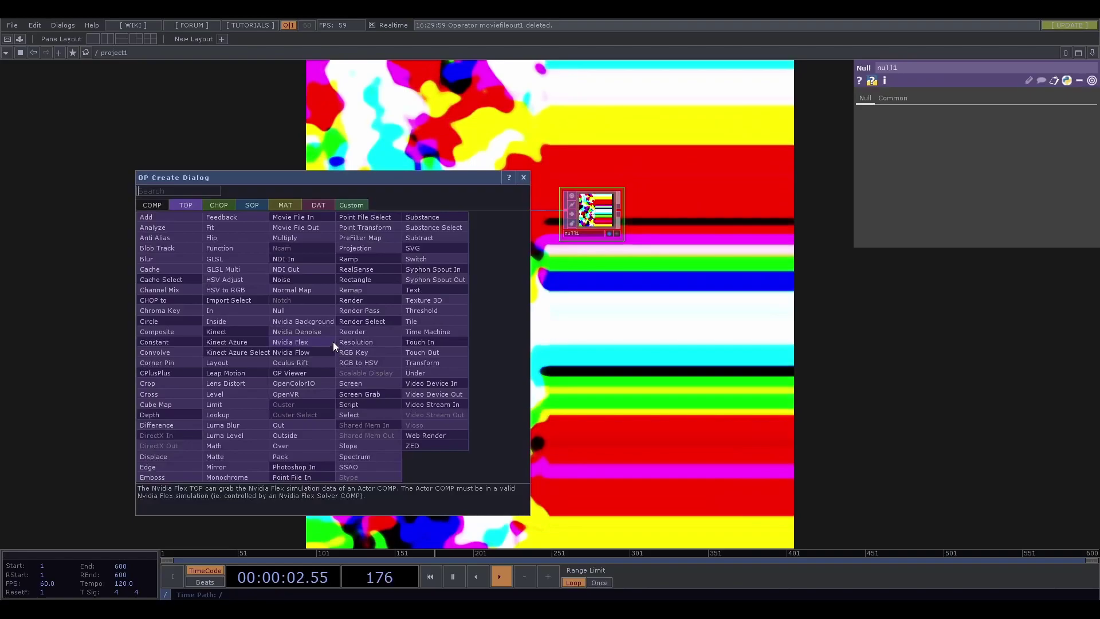
{"action": "left_click", "coordinate": [307, 221]}
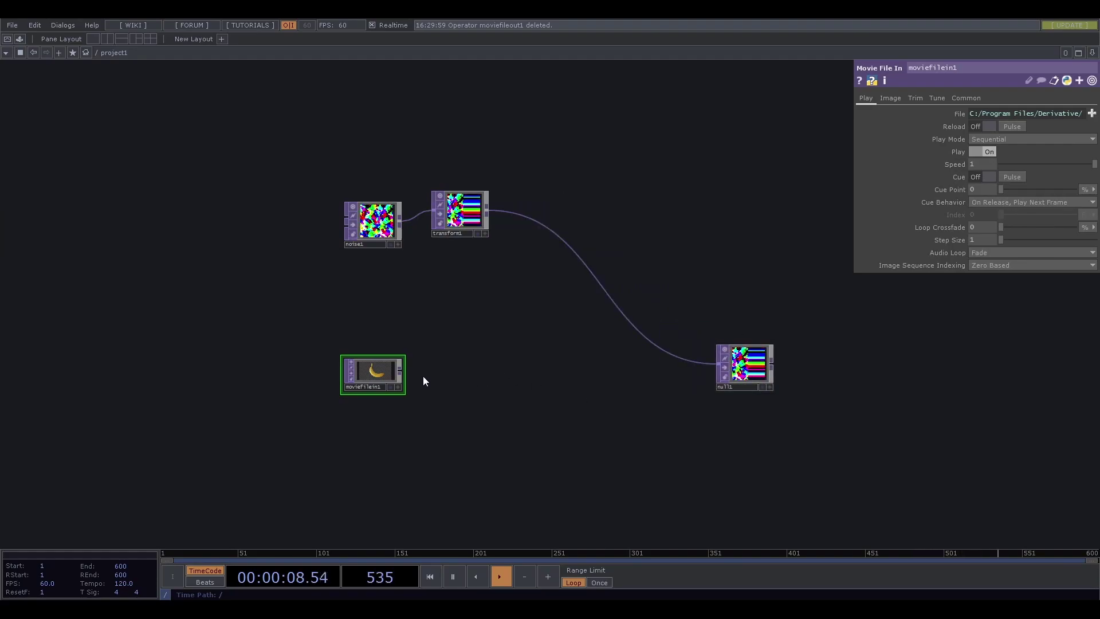
{"action": "left_click_drag", "start_coordinate": [401, 371], "coordinate": [678, 360]}
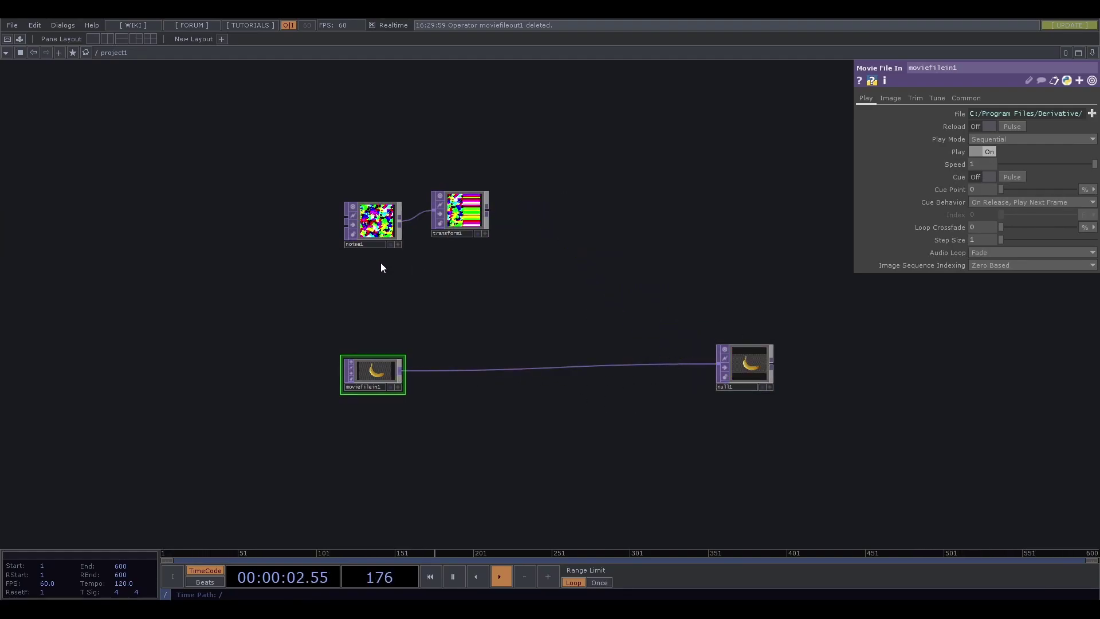
{"action": "right_click_drag", "start_coordinate": [380, 263], "coordinate": [441, 202]}
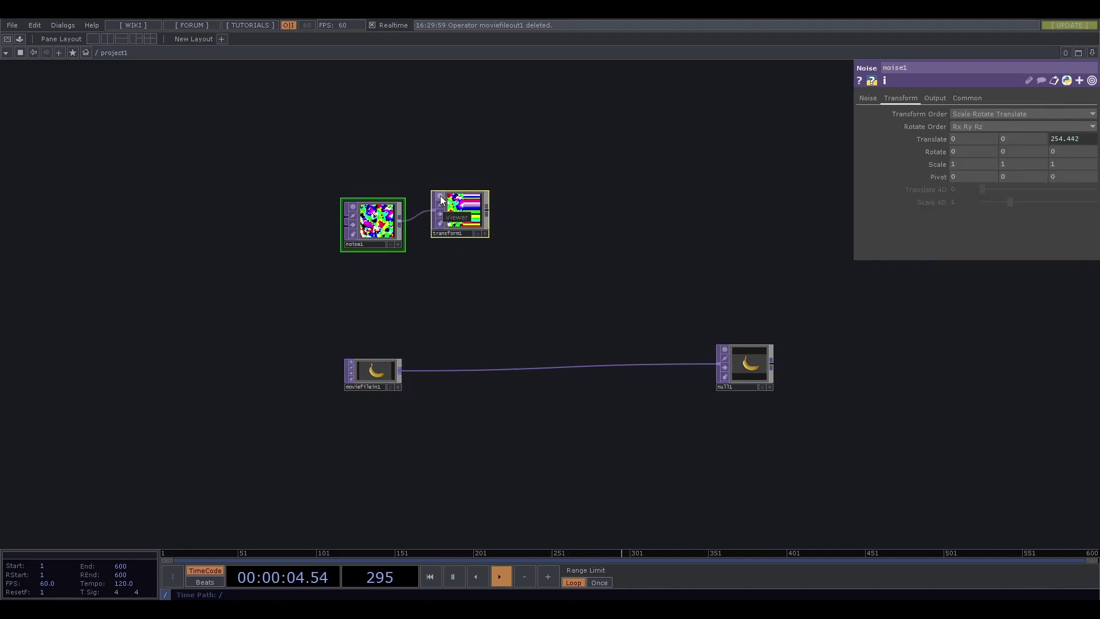
{"action": "left_click_drag", "start_coordinate": [470, 218], "coordinate": [459, 240]}
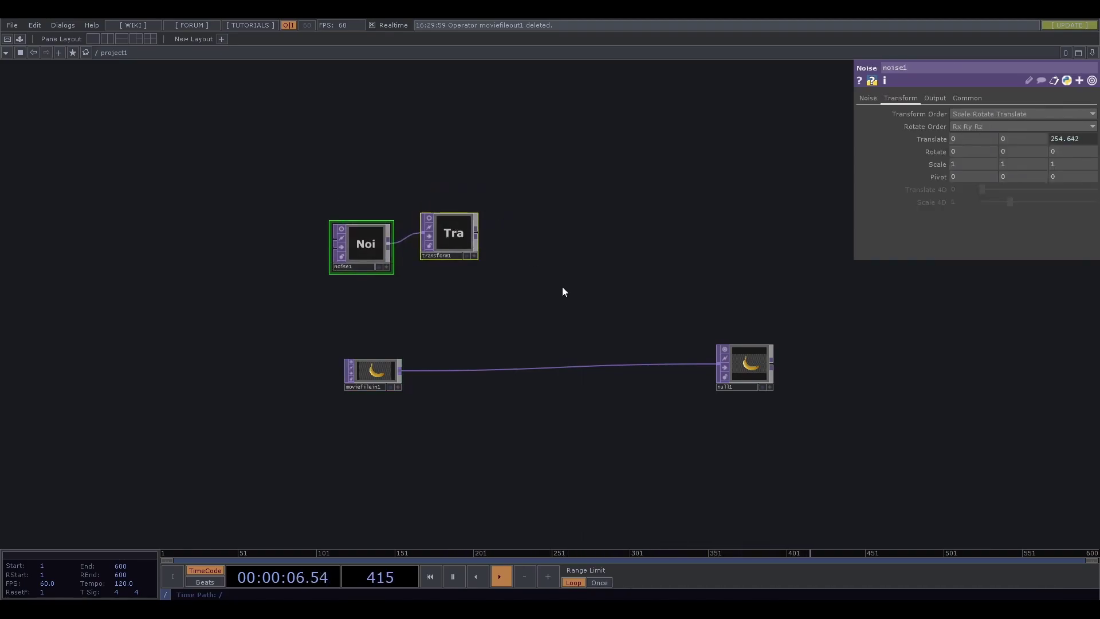
Step: Load IMG_4381 from Downloads into moviefilein1 and check its resolution warning
{"action": "left_click", "coordinate": [373, 370]}
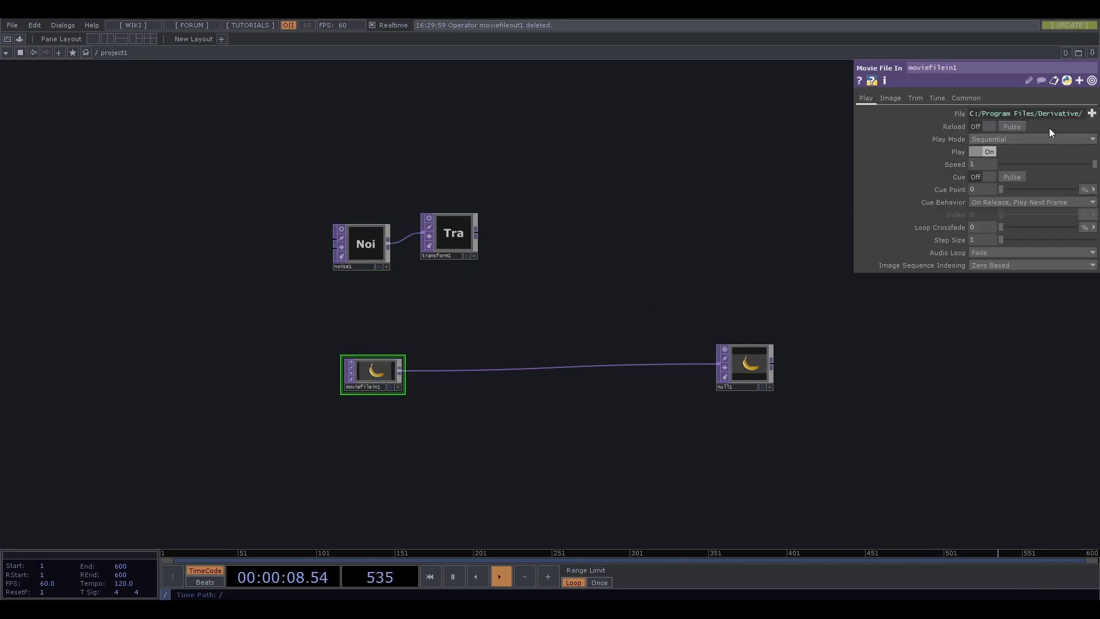
{"action": "left_click", "coordinate": [1091, 115]}
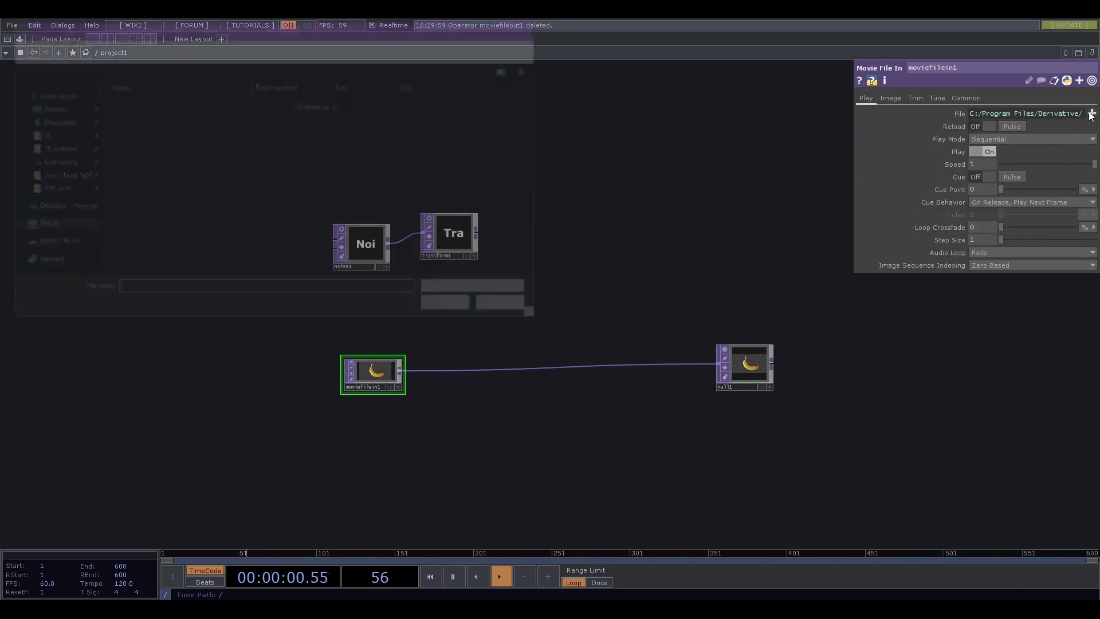
{"action": "double_click", "coordinate": [143, 114]}
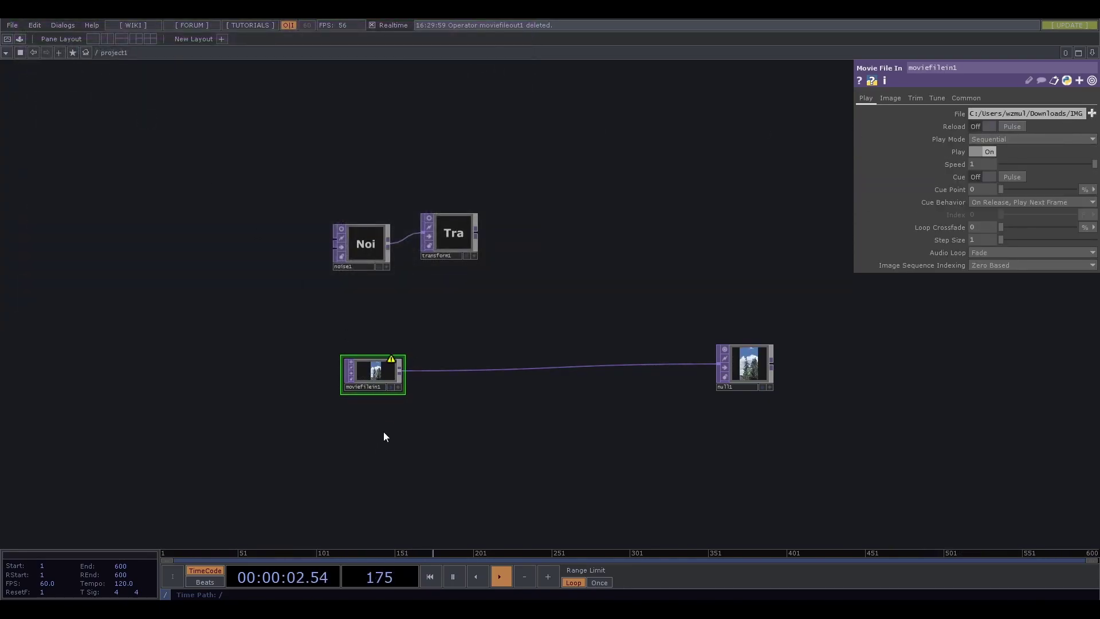
{"action": "scroll", "coordinate": [381, 412], "scroll_direction": "up", "scroll_amount": 5}
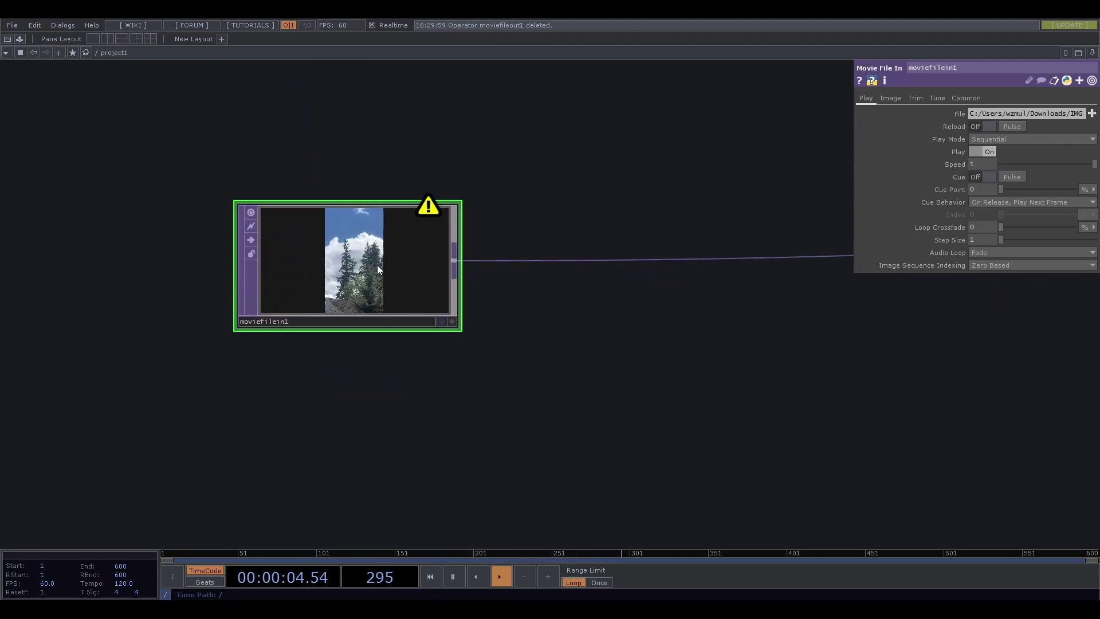
{"action": "middle_click", "coordinate": [431, 211]}
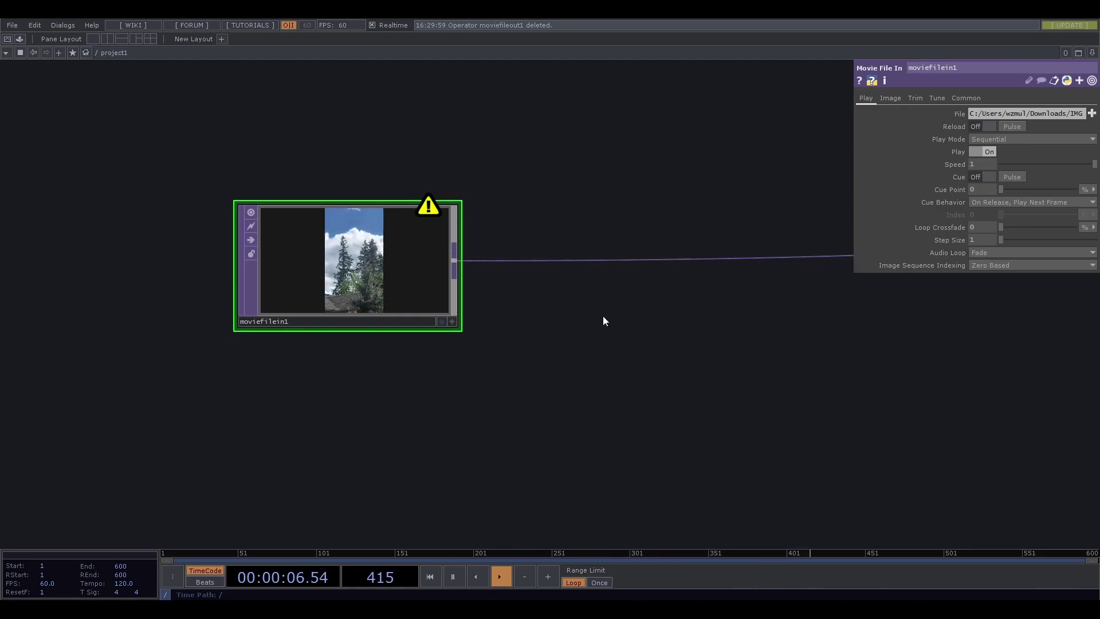
{"action": "scroll", "coordinate": [603, 320], "scroll_direction": "down", "scroll_amount": 3}
{"action": "left_click_drag", "start_coordinate": [645, 319], "coordinate": [480, 349]}
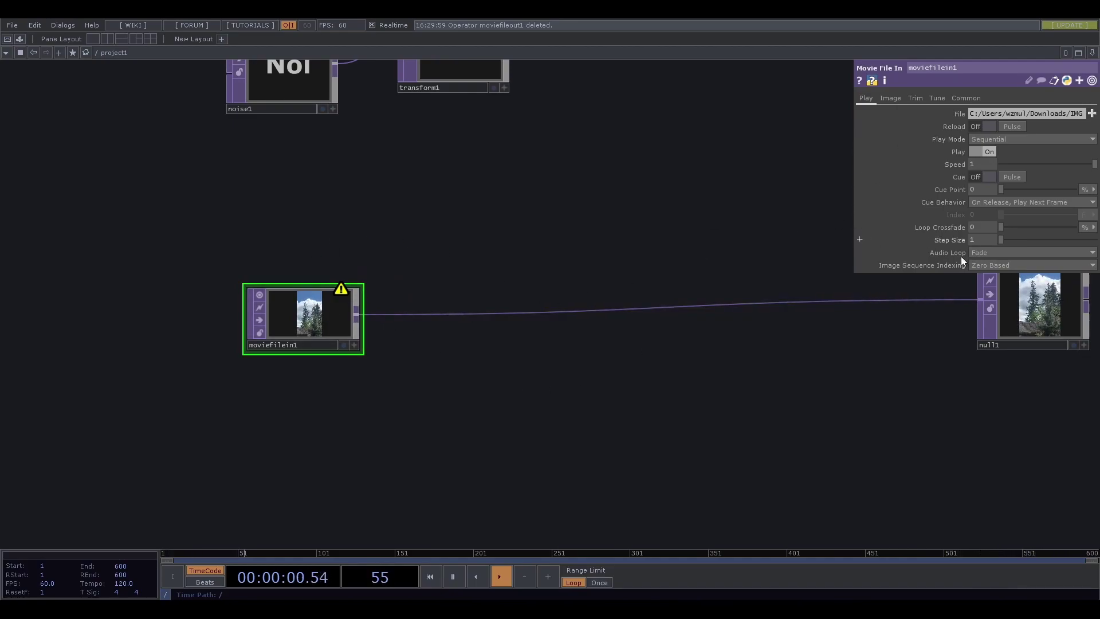
Step: Insert transform2 on the video-to-null1 wire and show null1 as the background
{"action": "right_click", "coordinate": [457, 315]}
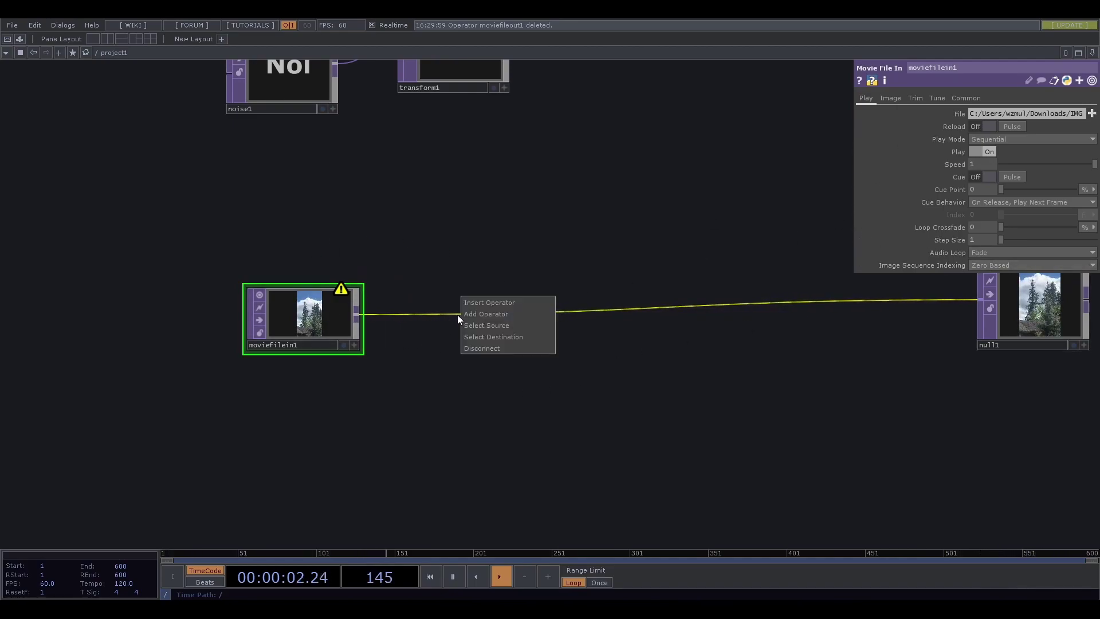
{"action": "left_click", "coordinate": [492, 302]}
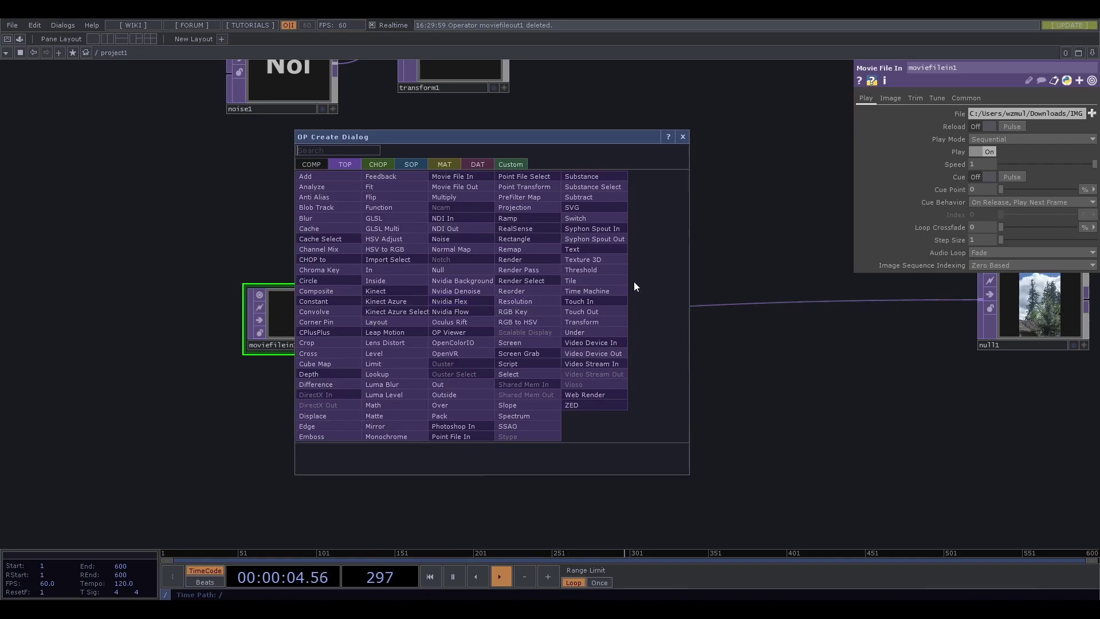
{"action": "left_click", "coordinate": [581, 322]}
{"action": "left_click", "coordinate": [513, 315]}
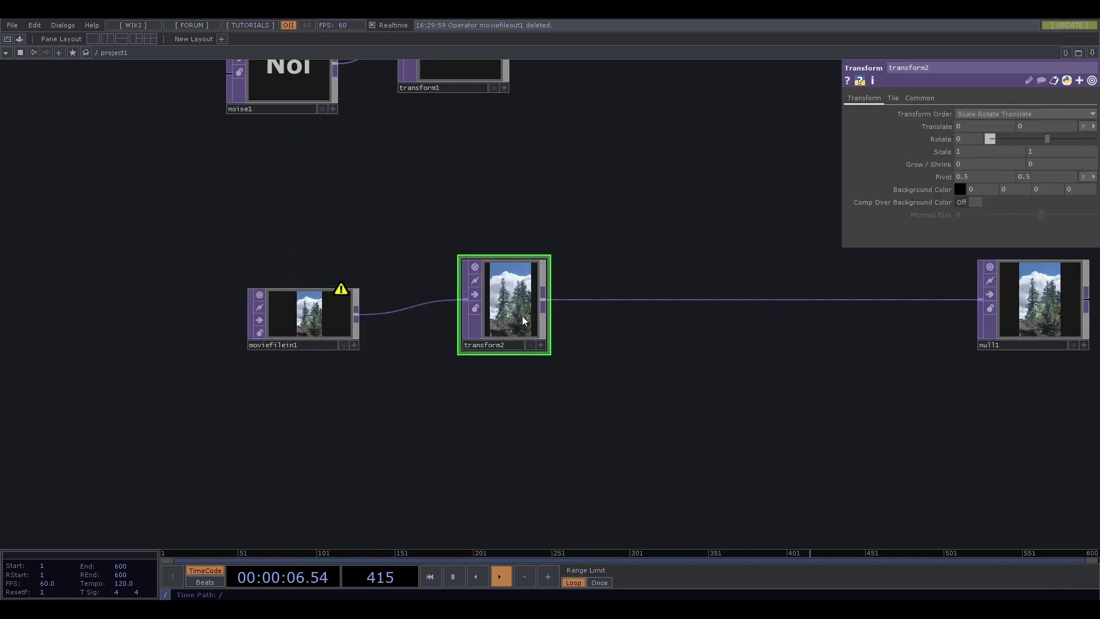
{"action": "left_click", "coordinate": [1073, 345]}
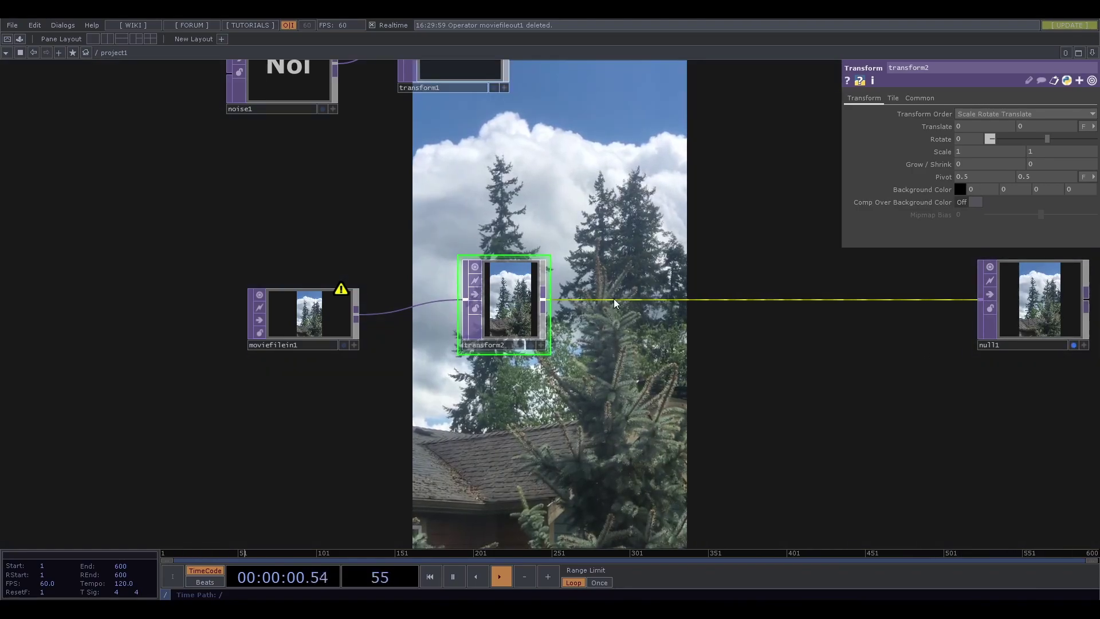
Step: Set transform2 Translate X to 0.5 and Tile Extend to Hold
{"action": "middle_click_drag", "start_coordinate": [978, 128], "coordinate": [1032, 104]}
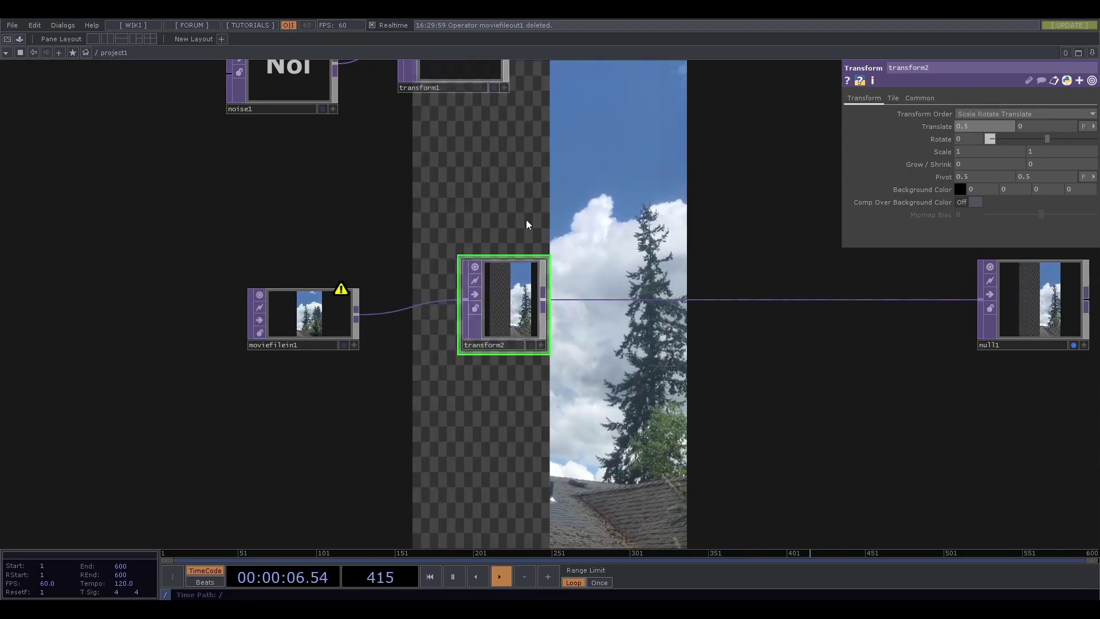
{"action": "left_click", "coordinate": [892, 98]}
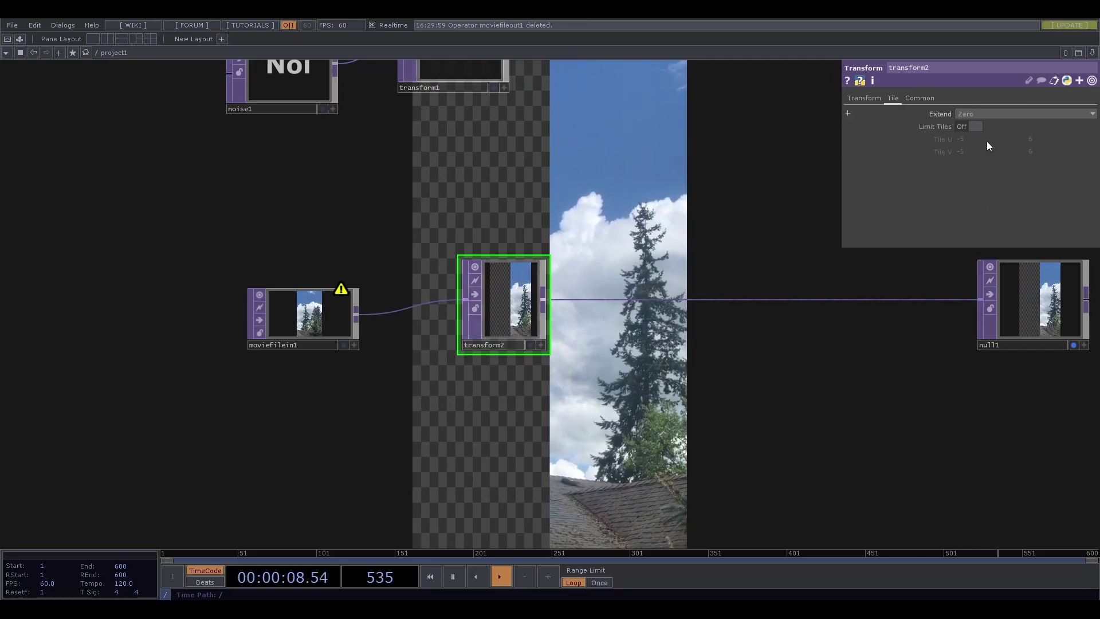
{"action": "left_click", "coordinate": [970, 113]}
{"action": "left_click", "coordinate": [971, 123]}
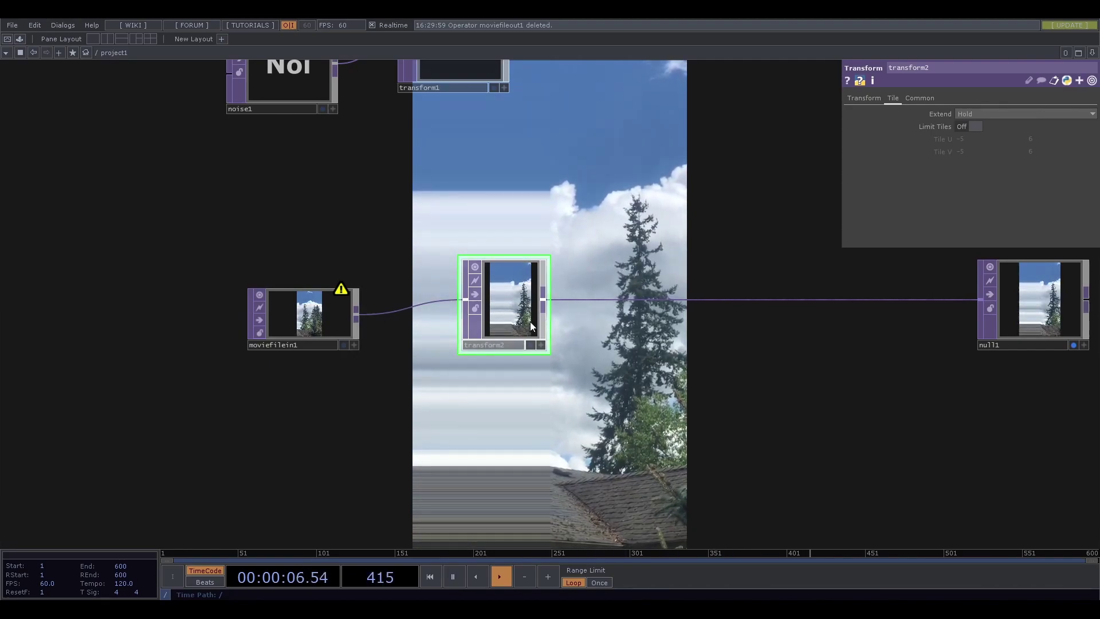
{"action": "left_click", "coordinate": [860, 100]}
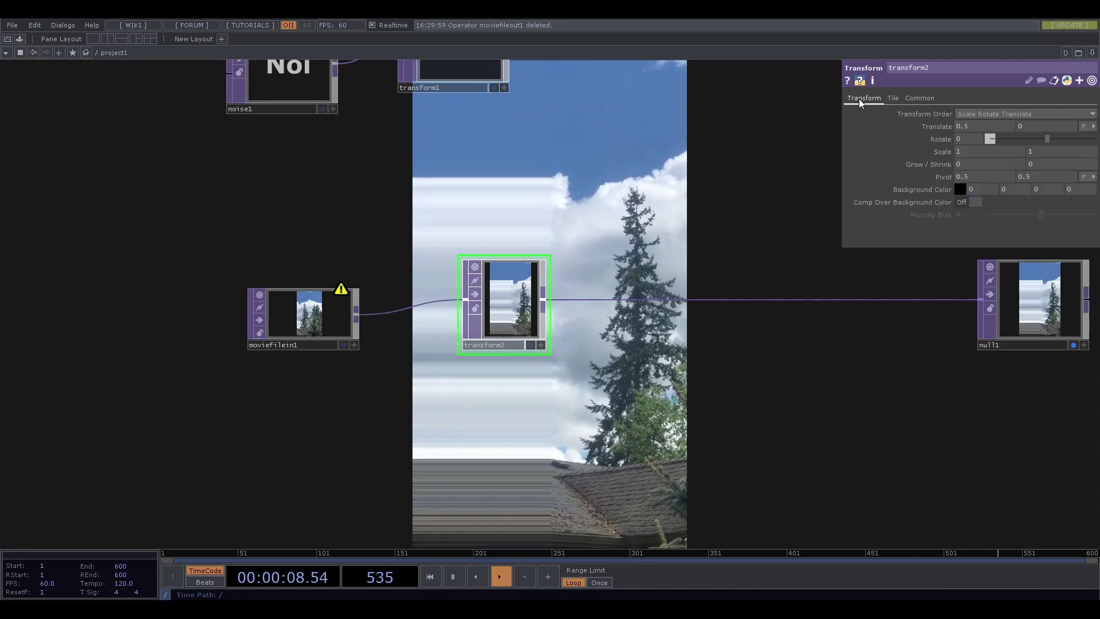
Step: Reset transform2's Translate X to 0 and insert crop1 between the video and transform2
{"action": "middle_click_drag", "start_coordinate": [987, 126], "coordinate": [960, 126]}
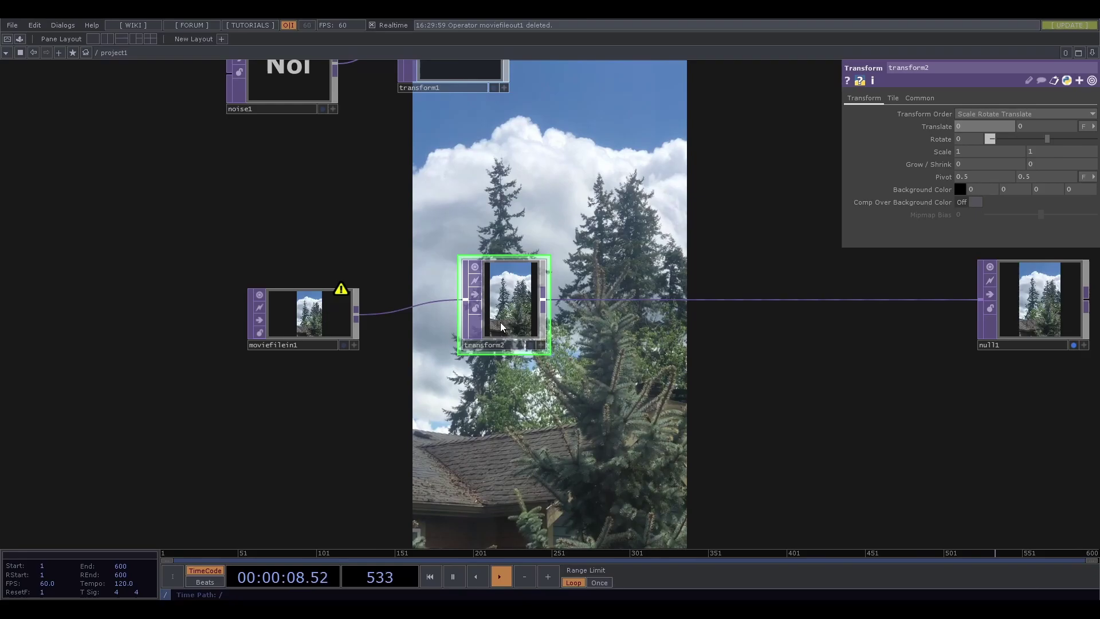
{"action": "left_click_drag", "start_coordinate": [496, 335], "coordinate": [862, 318]}
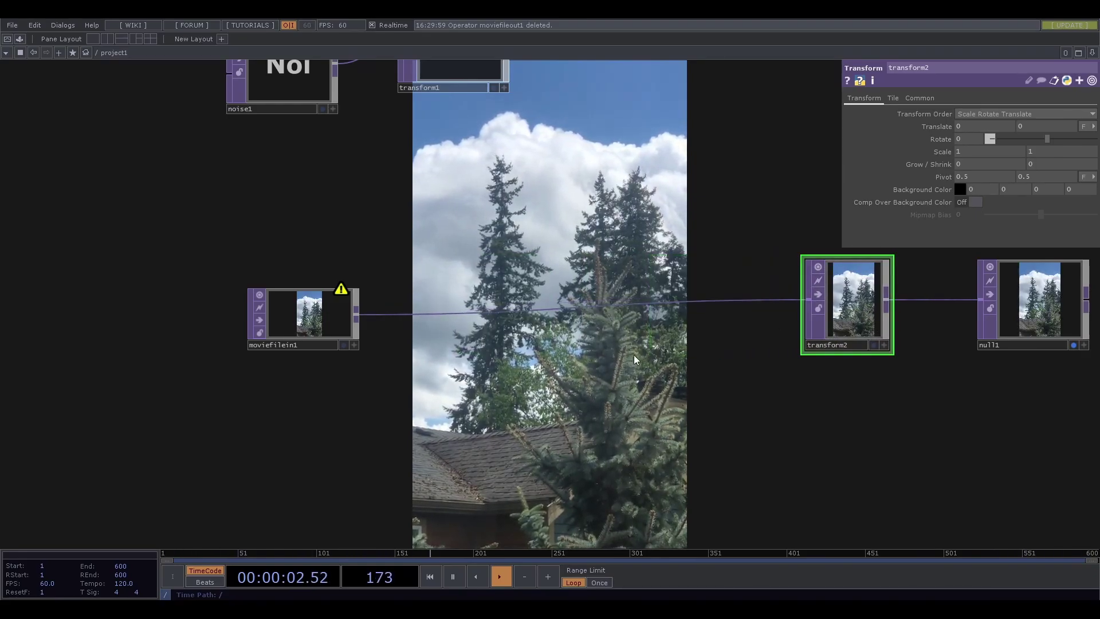
{"action": "right_click", "coordinate": [520, 308]}
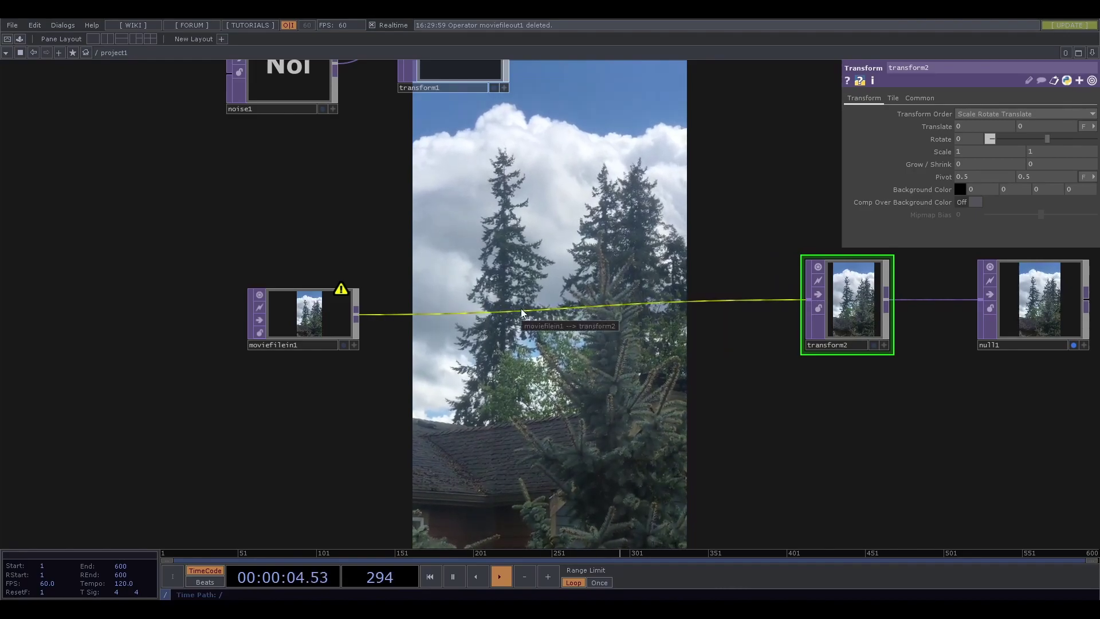
{"action": "left_click", "coordinate": [542, 296]}
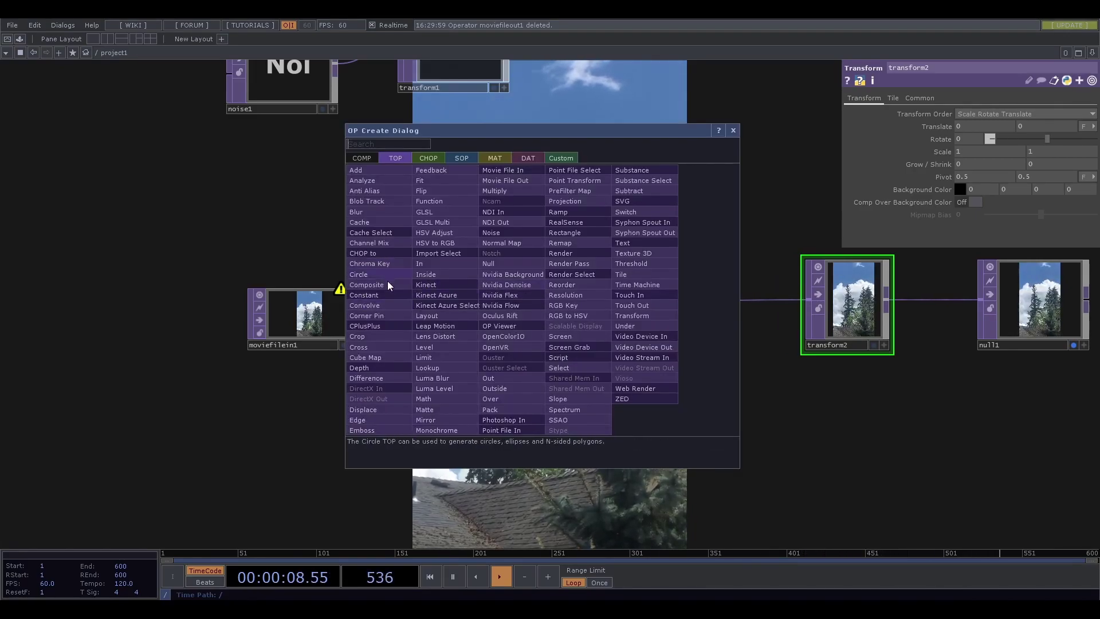
{"action": "left_click", "coordinate": [387, 339]}
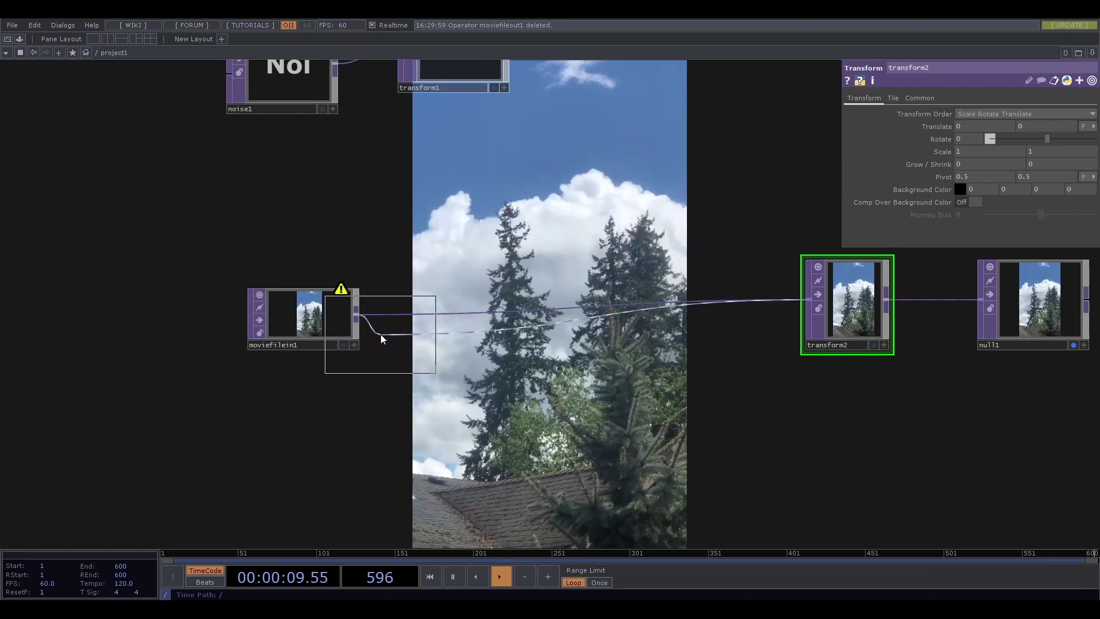
{"action": "left_click", "coordinate": [474, 312]}
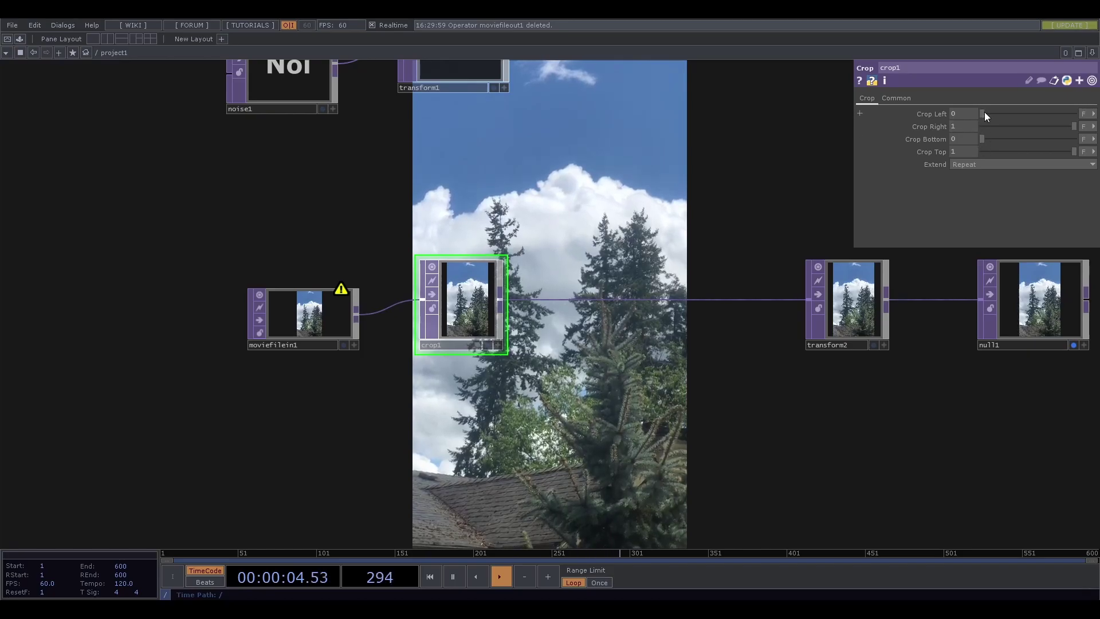
Step: Set crop1's Crop Left to 0.5
{"action": "mouse_move", "coordinate": [984, 114]}
{"action": "left_mouse_down"}
{"action": "mouse_move", "coordinate": [993, 114]}
{"action": "mouse_move", "coordinate": [974, 112]}
{"action": "left_mouse_up"}
{"action": "left_click", "coordinate": [968, 113]}
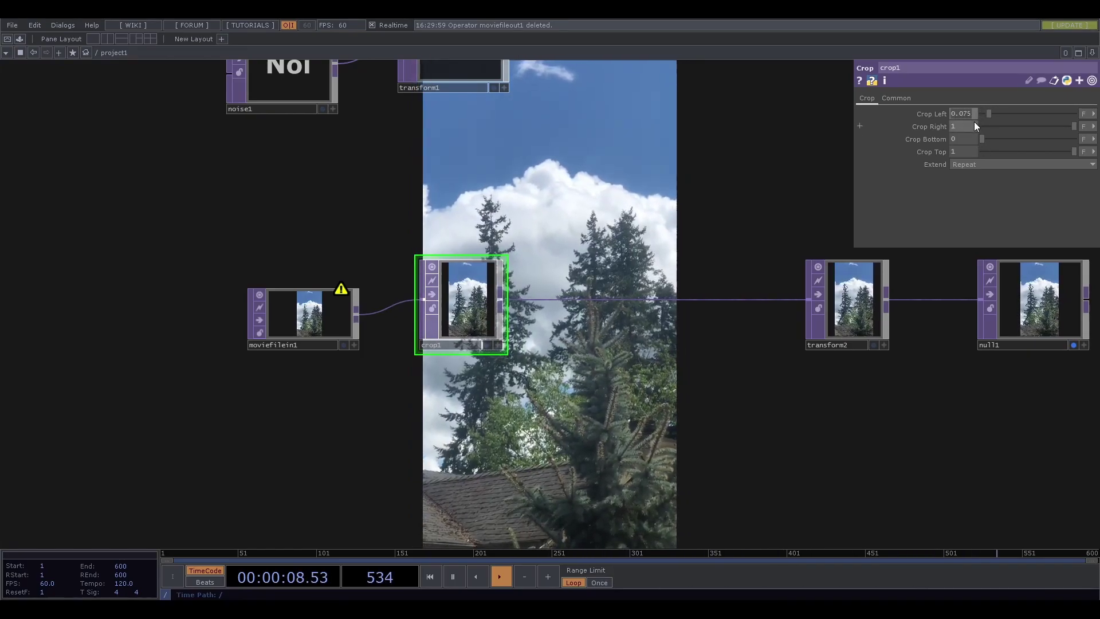
{"action": "type", "text": ".5"}
{"action": "key", "text": "Return"}
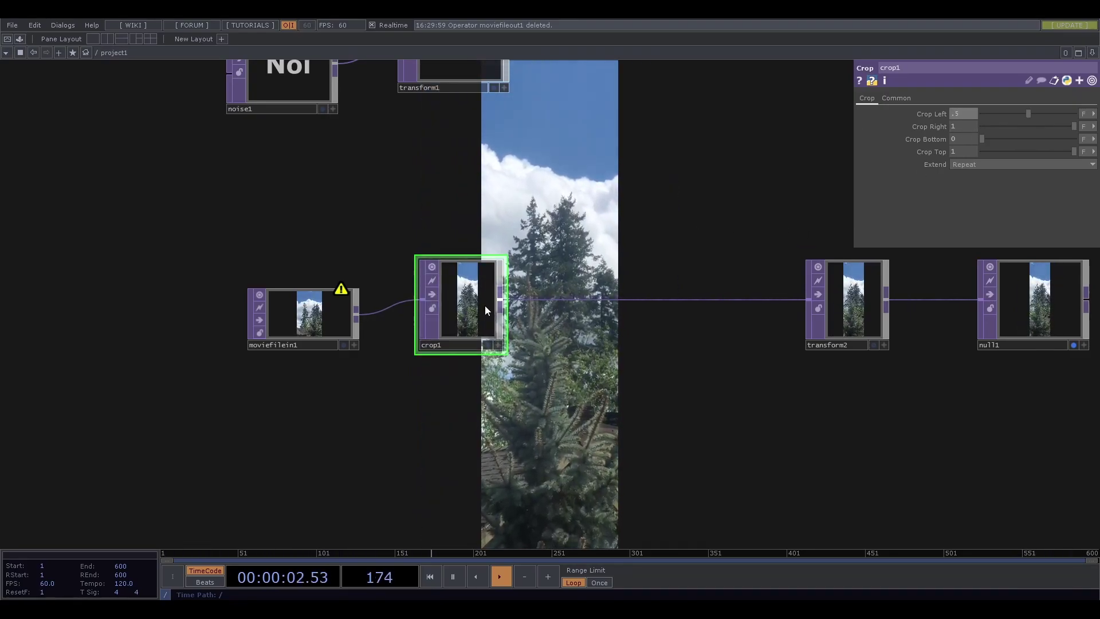
Step: Insert a new Crop TOP, crop2, on the wire between crop1 and transform2
{"action": "right_click", "coordinate": [520, 301]}
{"action": "left_click", "coordinate": [555, 285]}
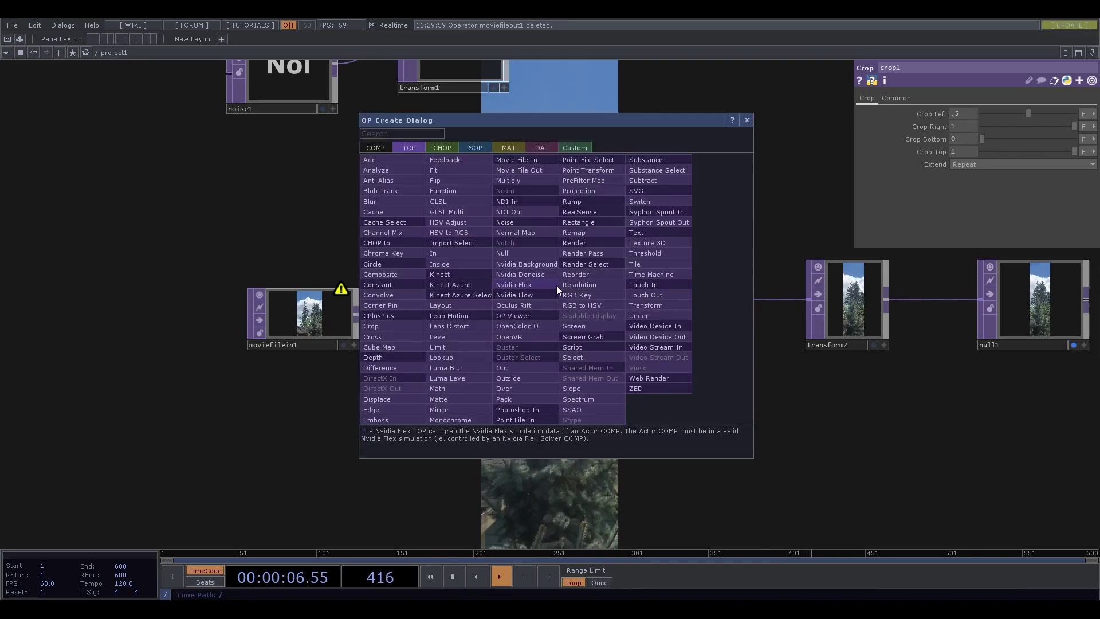
{"action": "left_click", "coordinate": [397, 326]}
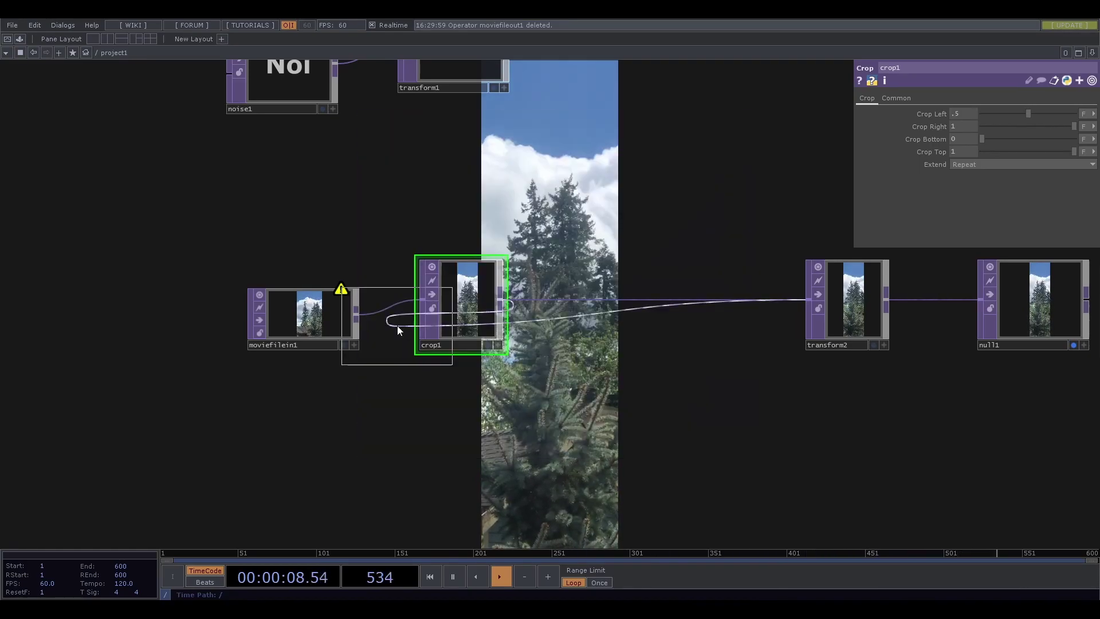
{"action": "left_click", "coordinate": [617, 302]}
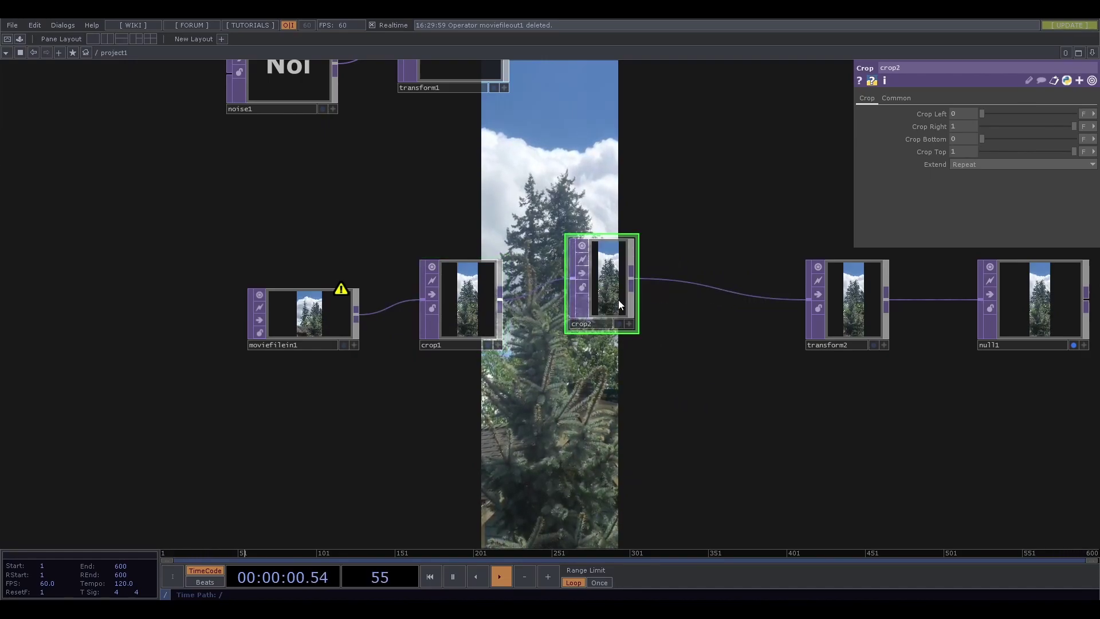
Step: Set crop2's Extend to Hold and its Crop Left to -1
{"action": "left_click", "coordinate": [974, 169]}
{"action": "left_click", "coordinate": [969, 175]}
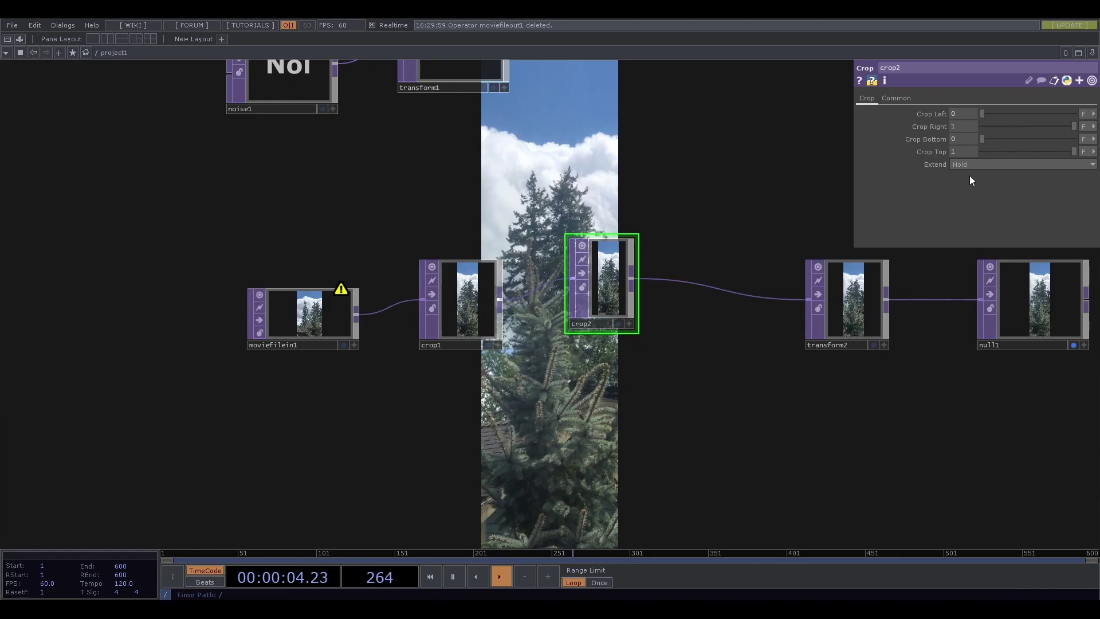
{"action": "left_click", "coordinate": [893, 98]}
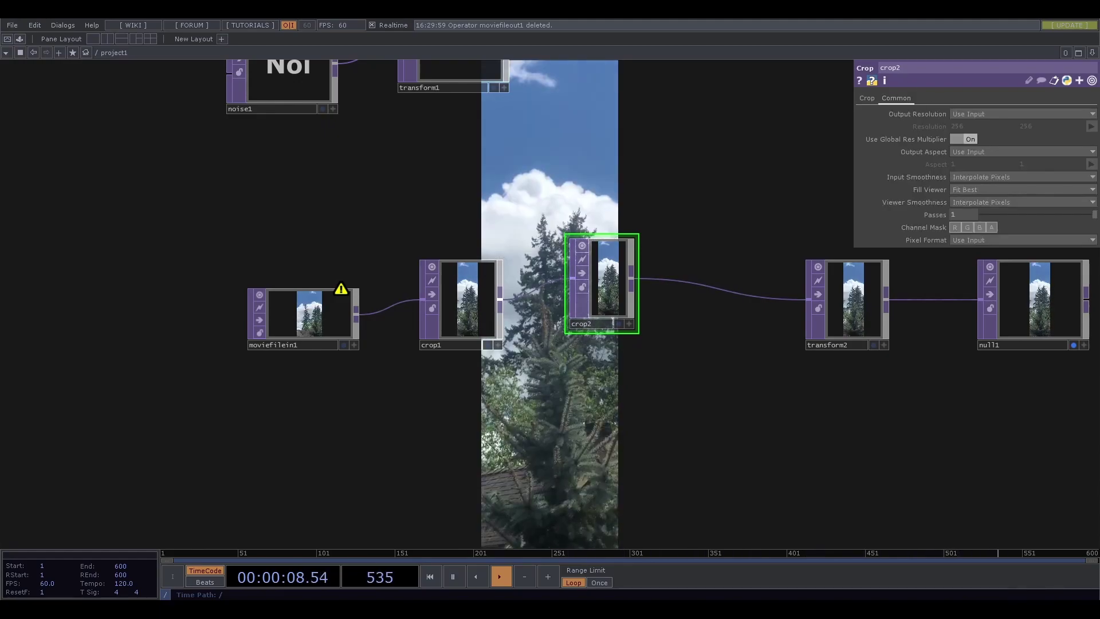
{"action": "left_click", "coordinate": [867, 99]}
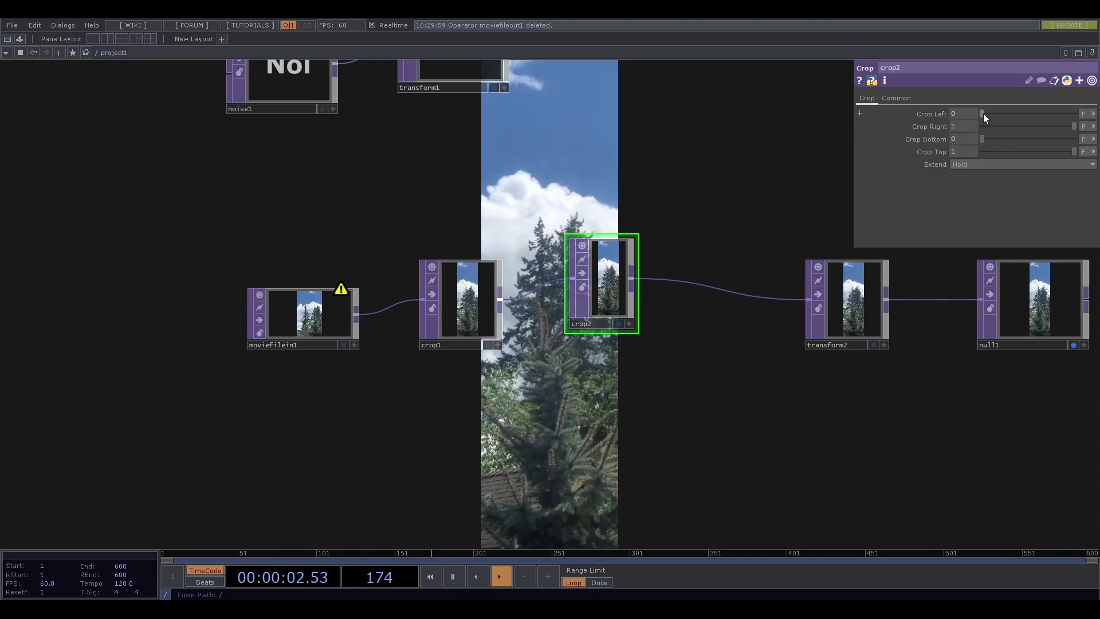
{"action": "left_click_drag", "start_coordinate": [981, 113], "coordinate": [954, 124]}
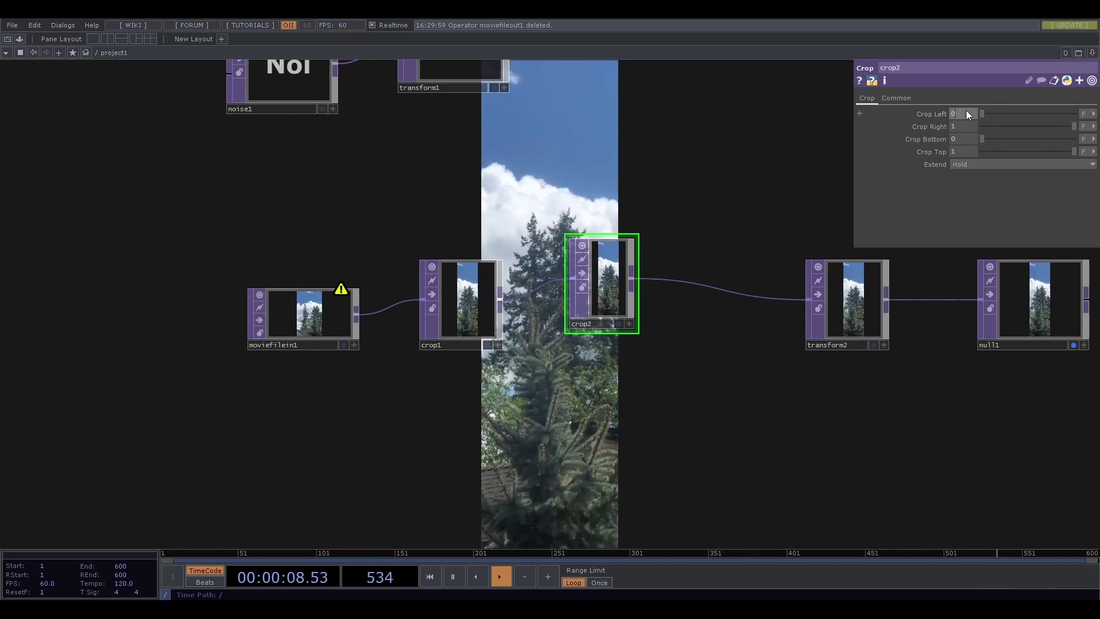
{"action": "mouse_move", "coordinate": [967, 115]}
{"action": "middle_mouse_down"}
{"action": "mouse_move", "coordinate": [972, 98]}
{"action": "mouse_move", "coordinate": [960, 113]}
{"action": "mouse_move", "coordinate": [960, 103]}
{"action": "middle_mouse_up"}
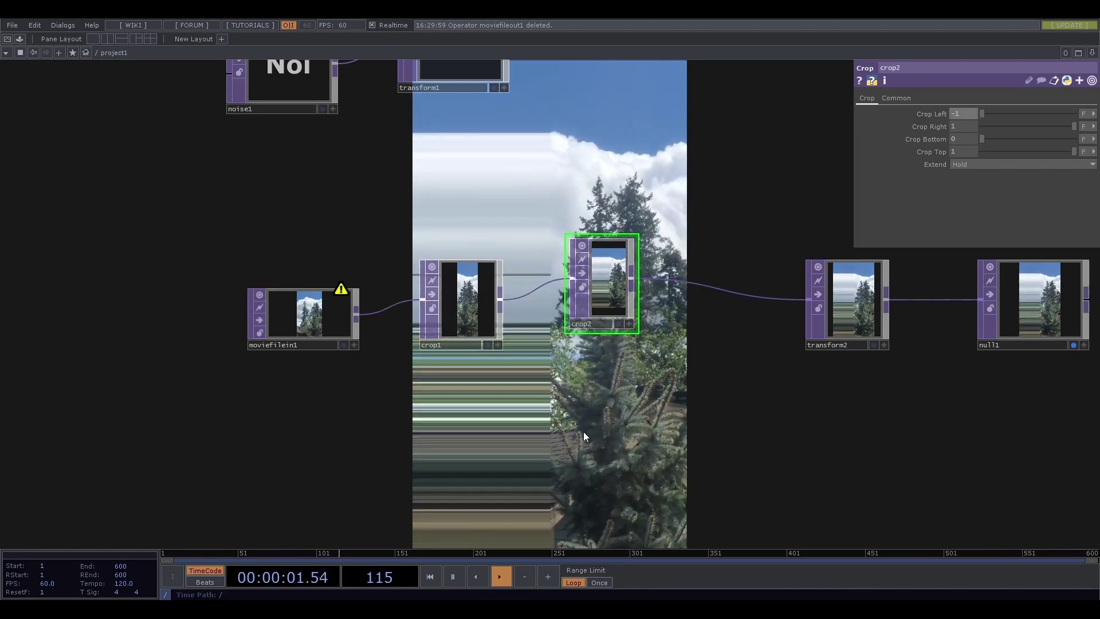
Step: Nudge crop2 lower and bypass transform2, keeping crop1 and crop2 active for the streaks
{"action": "left_click_drag", "start_coordinate": [702, 363], "coordinate": [558, 391]}
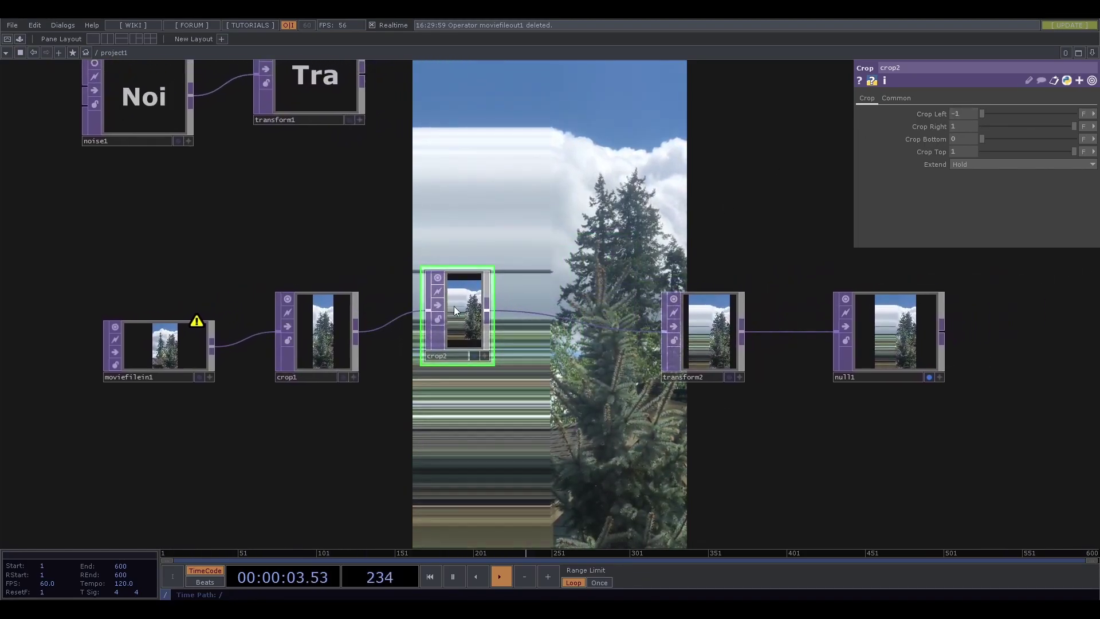
{"action": "left_click_drag", "start_coordinate": [454, 305], "coordinate": [452, 326]}
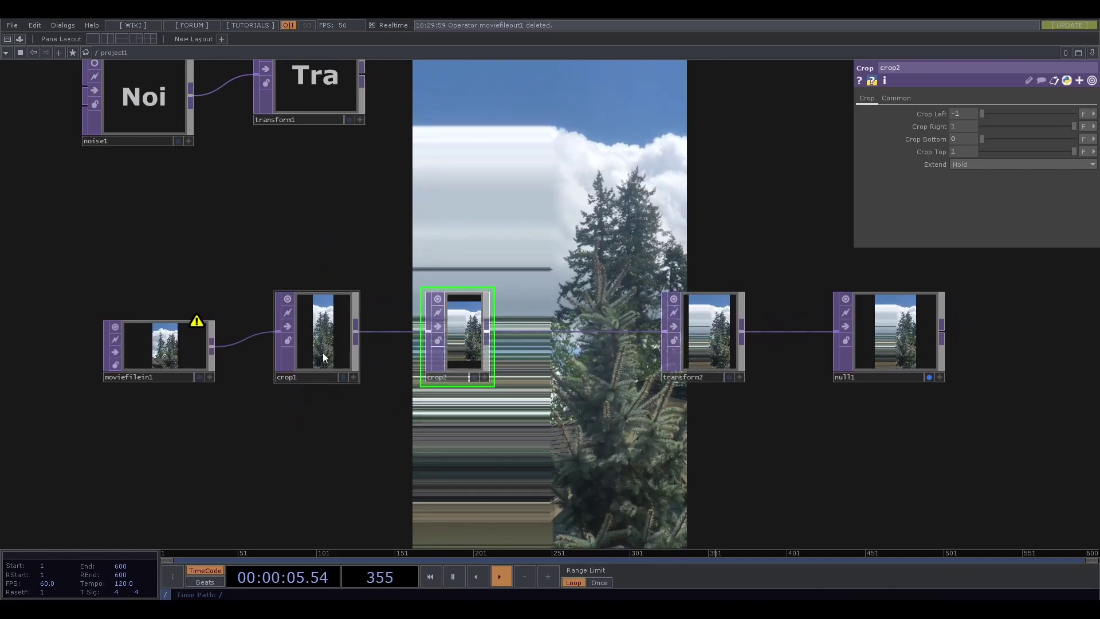
{"action": "left_click_drag", "start_coordinate": [315, 418], "coordinate": [610, 407]}
{"action": "left_click", "coordinate": [723, 342]}
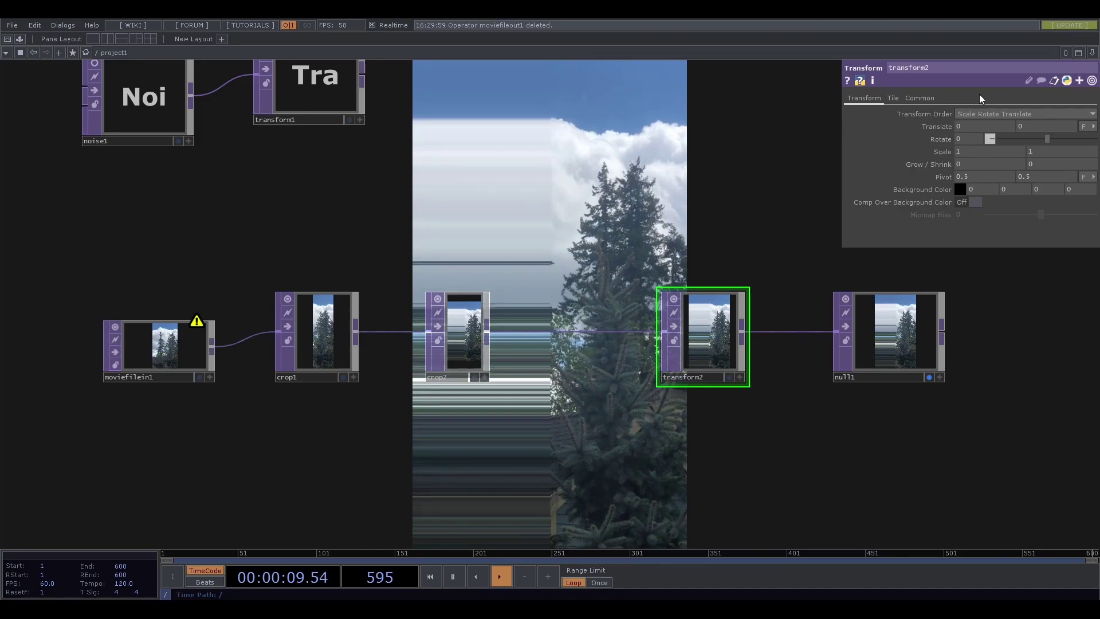
{"action": "left_click", "coordinate": [674, 326]}
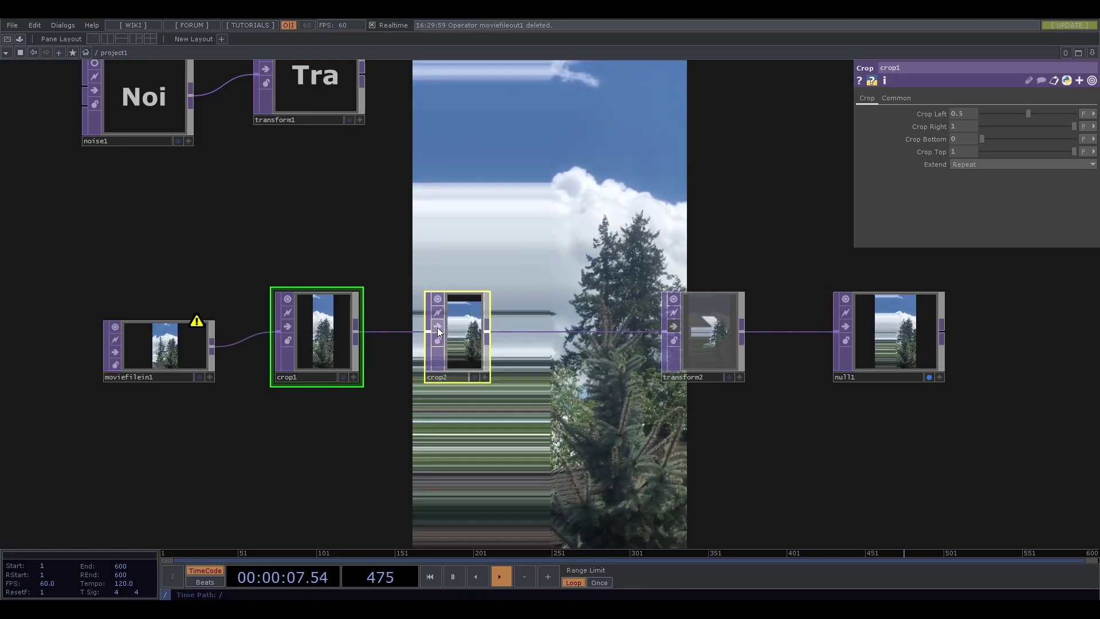
{"action": "left_click", "coordinate": [437, 327]}
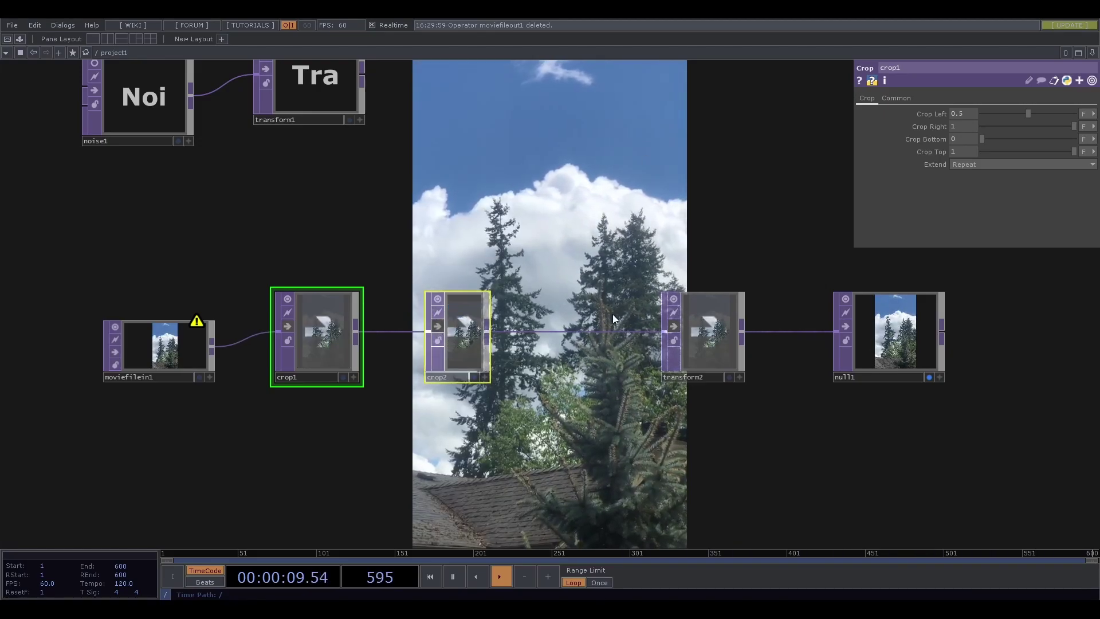
{"action": "left_click", "coordinate": [439, 326]}
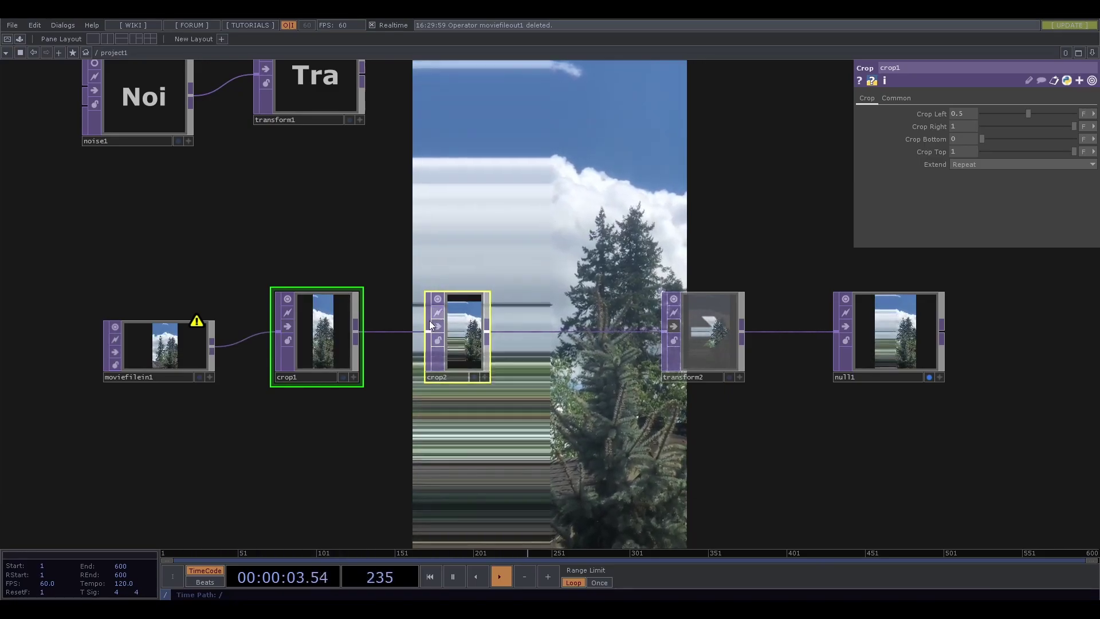
Step: Bypass crop2 and recentre the network view on the nodes
{"action": "left_click", "coordinate": [439, 331]}
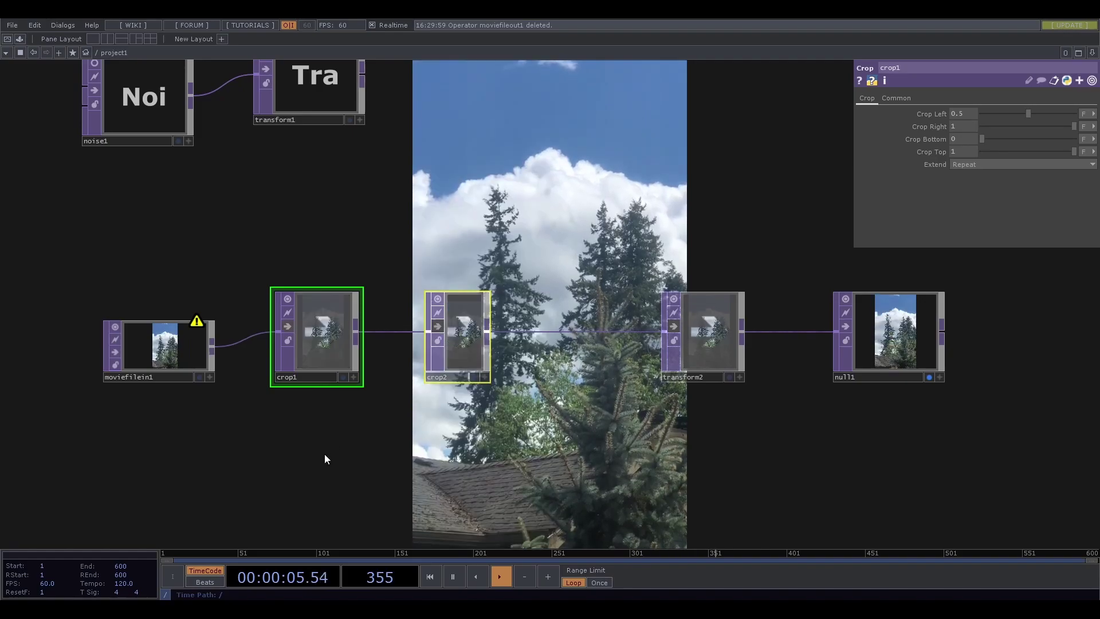
{"action": "scroll", "coordinate": [407, 338], "scroll_direction": "down", "scroll_amount": 6}
{"action": "scroll", "coordinate": [447, 367], "scroll_direction": "down", "scroll_amount": 4}
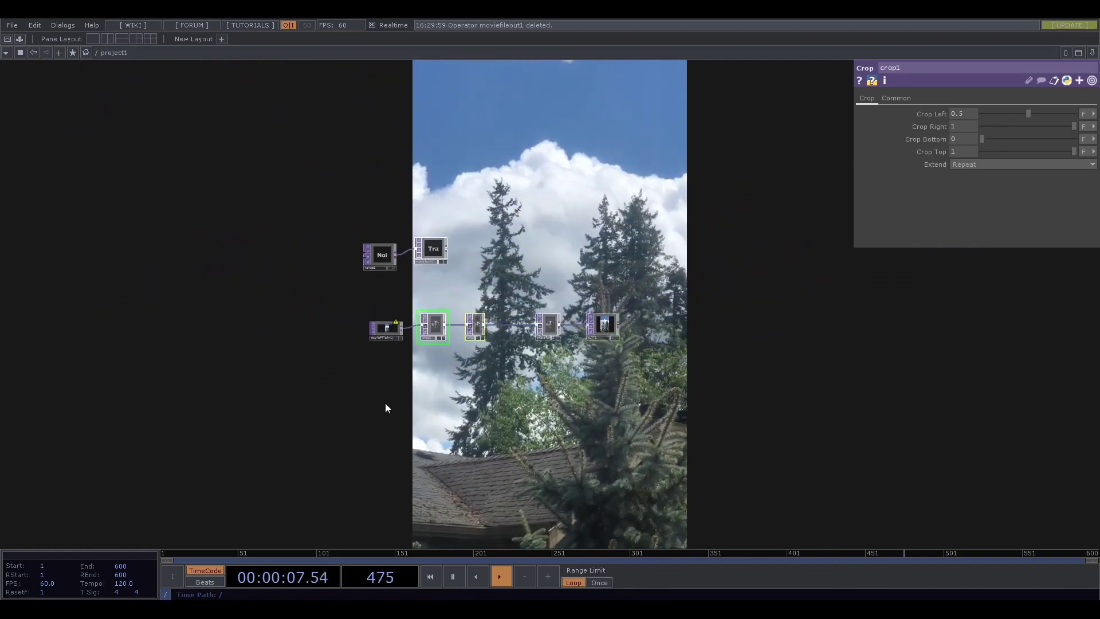
{"action": "left_click_drag", "start_coordinate": [386, 406], "coordinate": [464, 402]}
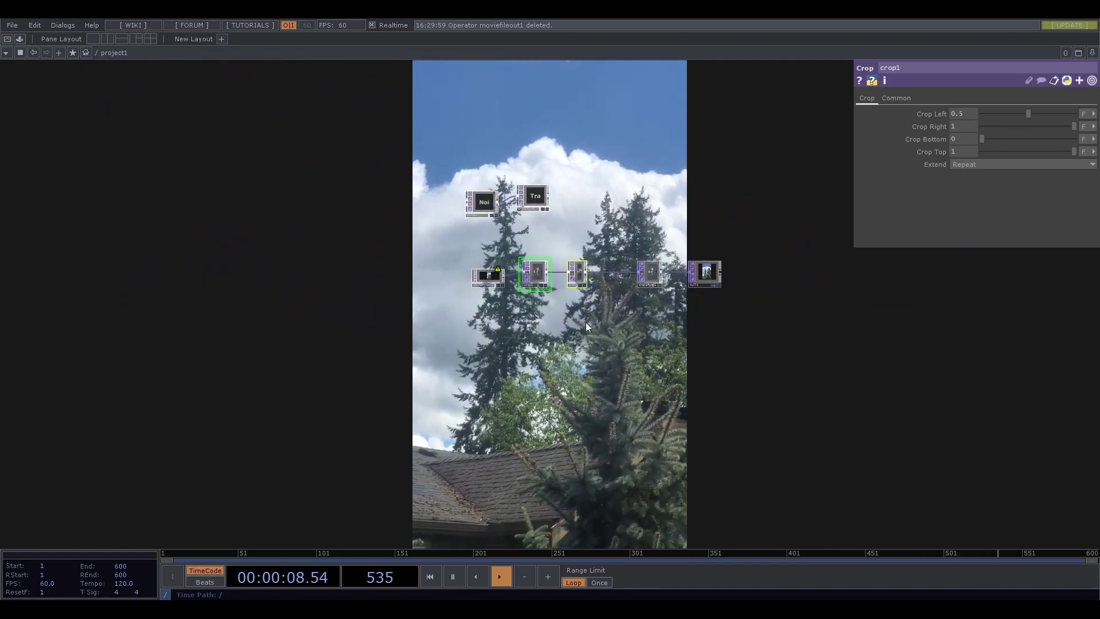
Step: Add a Circle TOP, circle1, below the video chain and select it
{"action": "double_click", "coordinate": [472, 373]}
{"action": "left_click", "coordinate": [820, 391]}
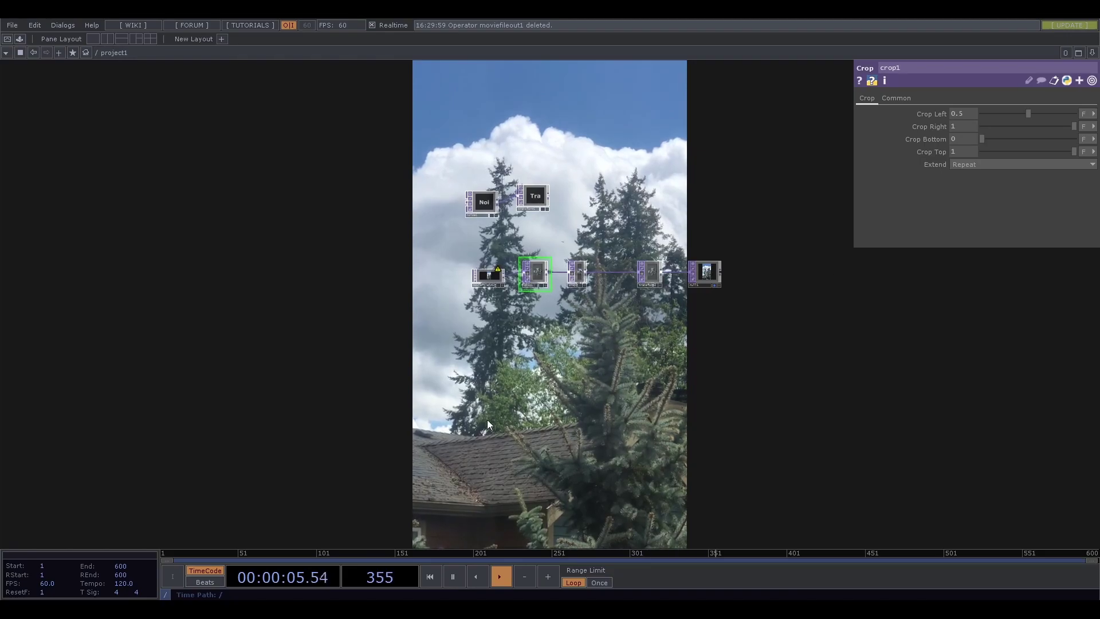
{"action": "key", "text": "Tab"}
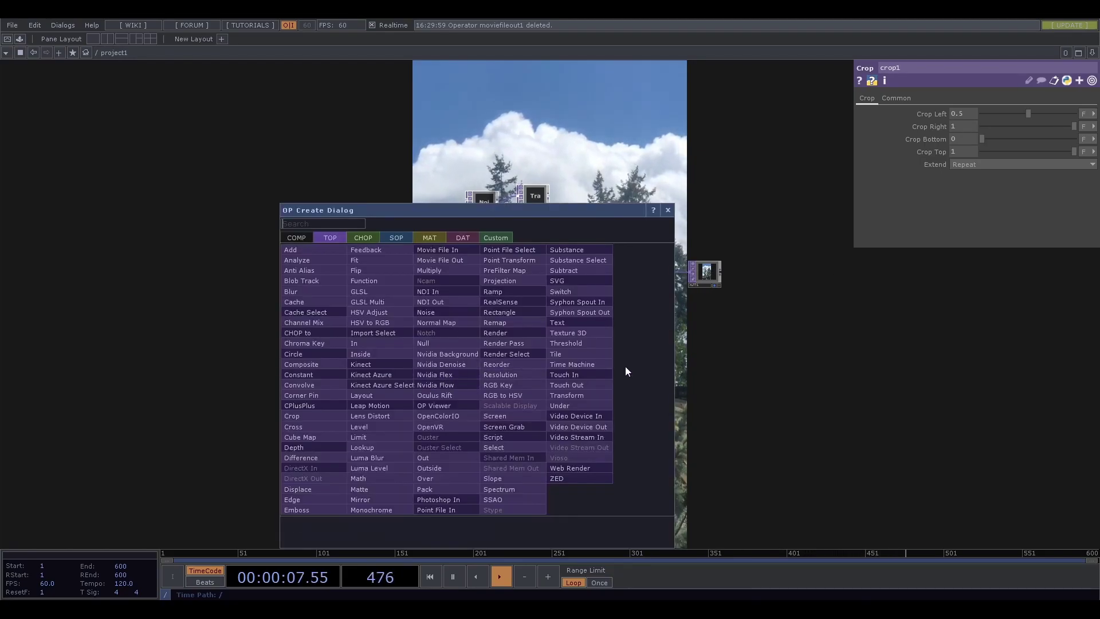
{"action": "left_click", "coordinate": [577, 395]}
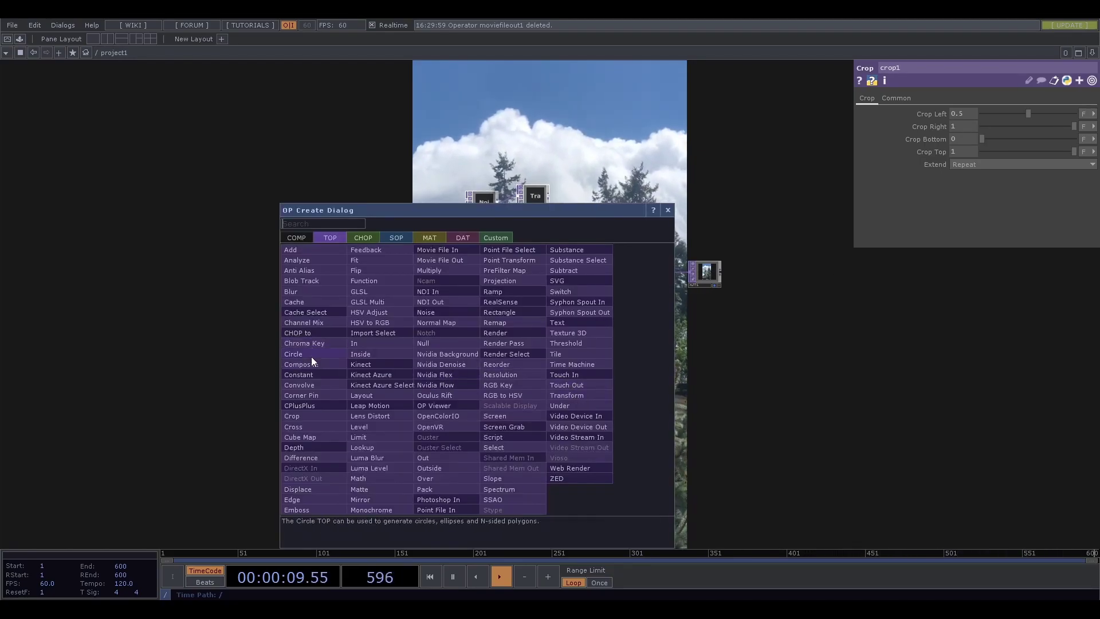
{"action": "left_click", "coordinate": [477, 373]}
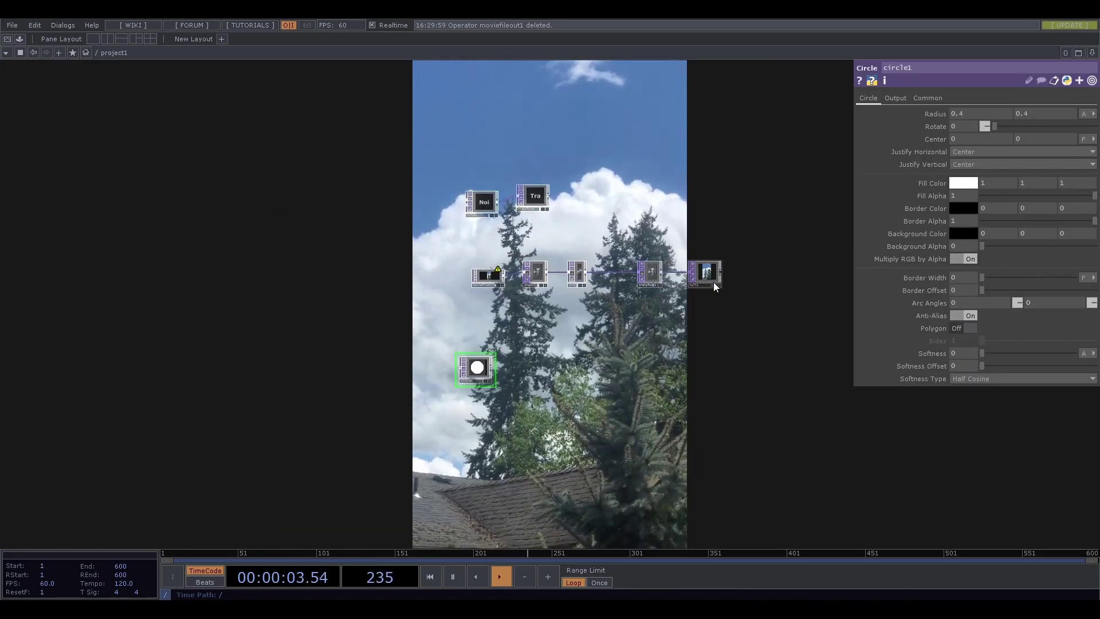
{"action": "left_click", "coordinate": [534, 274]}
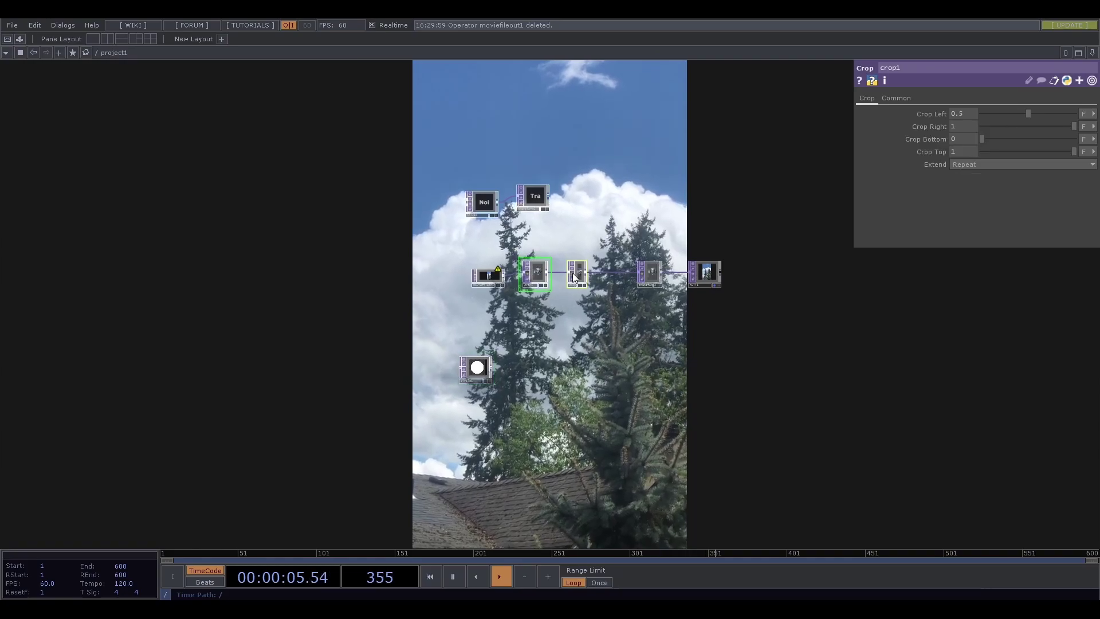
{"action": "left_click", "coordinate": [478, 375]}
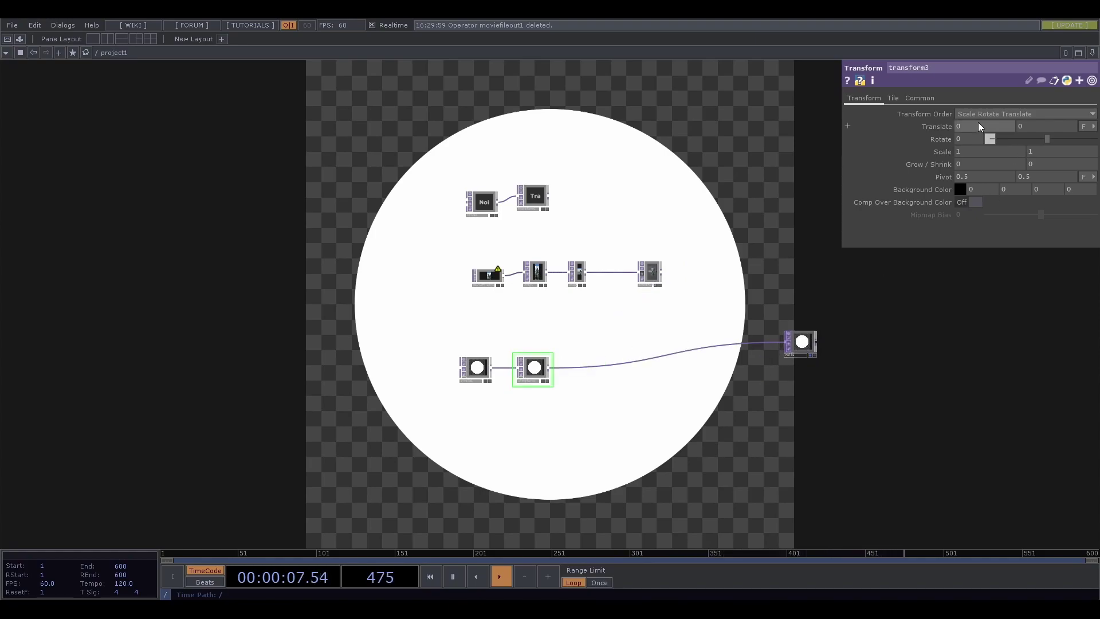
Step: Set transform3's Translate X to -0.5 and check its Tile extend options
{"action": "middle_click_drag", "start_coordinate": [975, 125], "coordinate": [882, 163]}
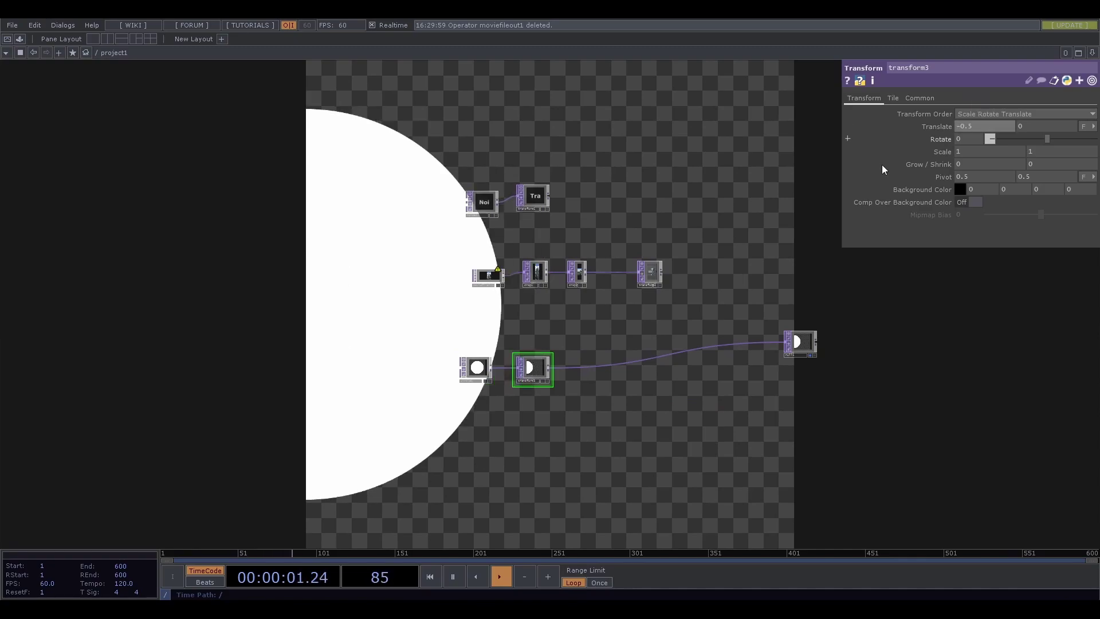
{"action": "left_click", "coordinate": [892, 99]}
{"action": "left_click", "coordinate": [966, 114]}
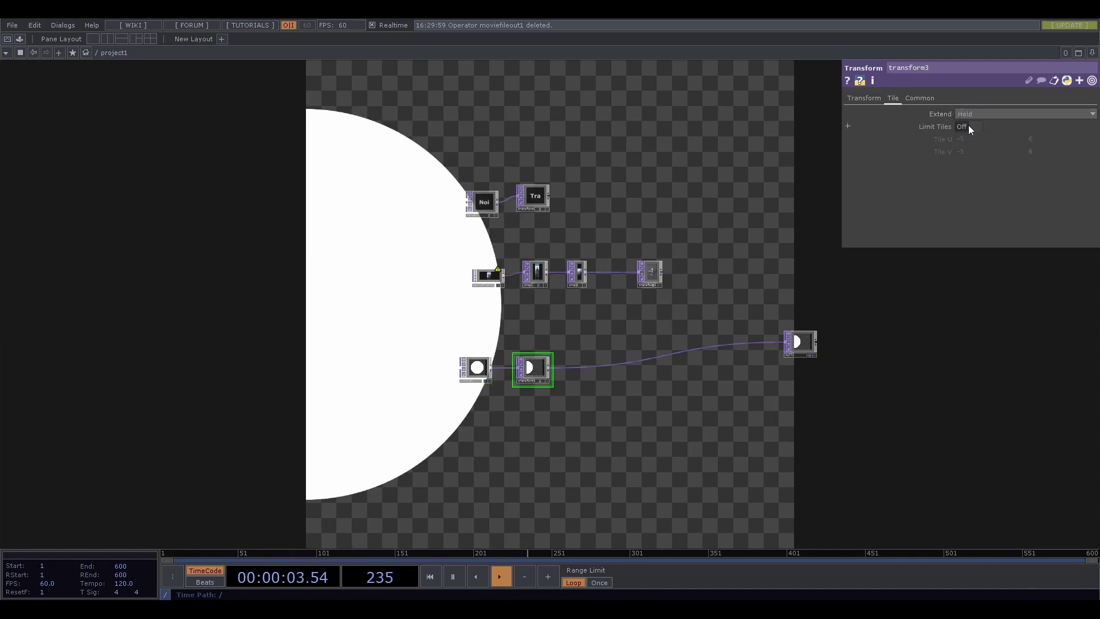
Step: Select circle1, frame the whole network with H, and show its circle settings
{"action": "left_click", "coordinate": [480, 368]}
{"action": "scroll", "coordinate": [482, 366], "scroll_direction": "up", "scroll_amount": 5}
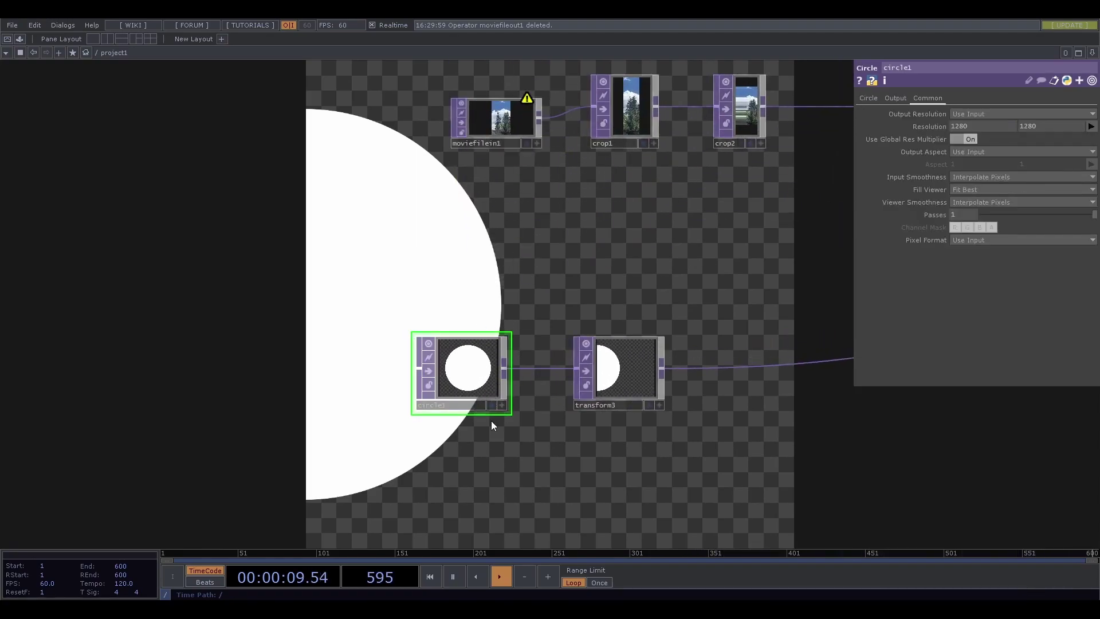
{"action": "key", "text": "h"}
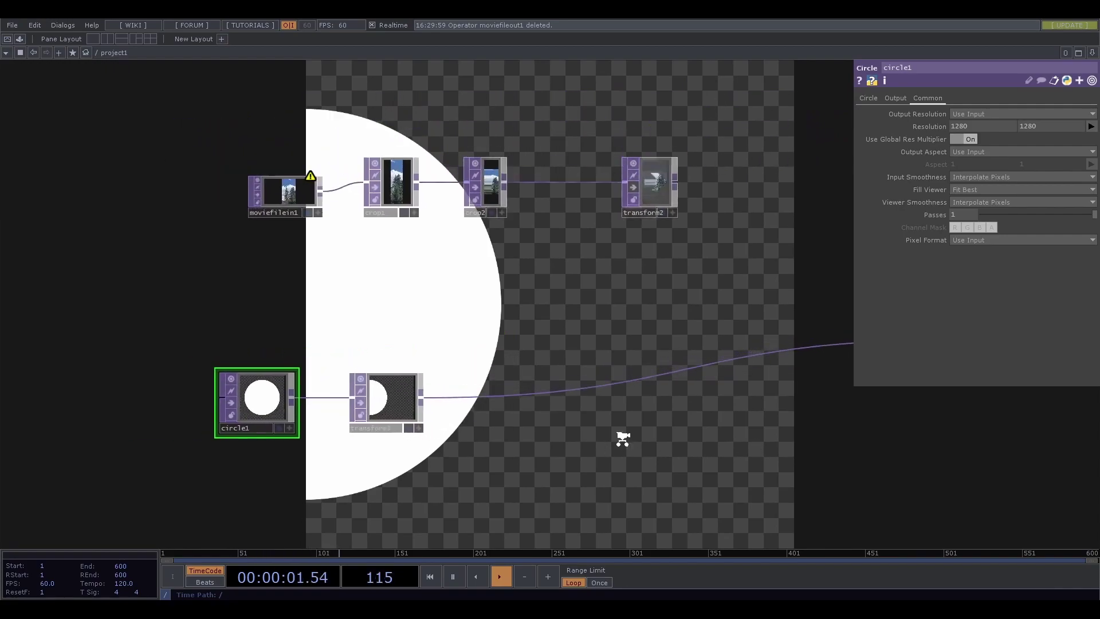
{"action": "key", "text": "h"}
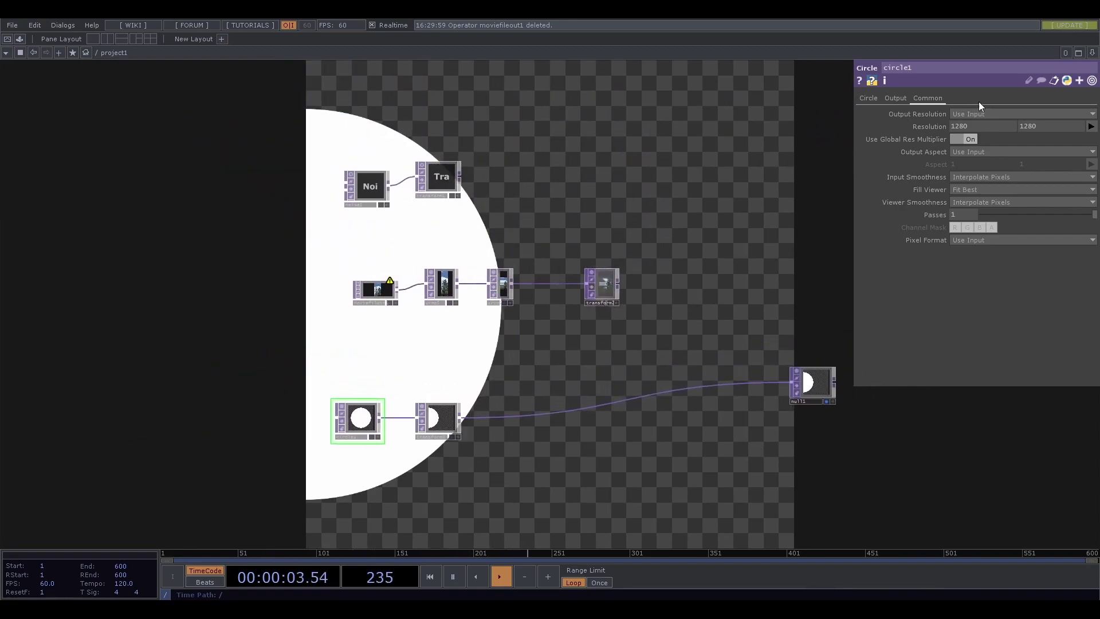
{"action": "left_click", "coordinate": [874, 99]}
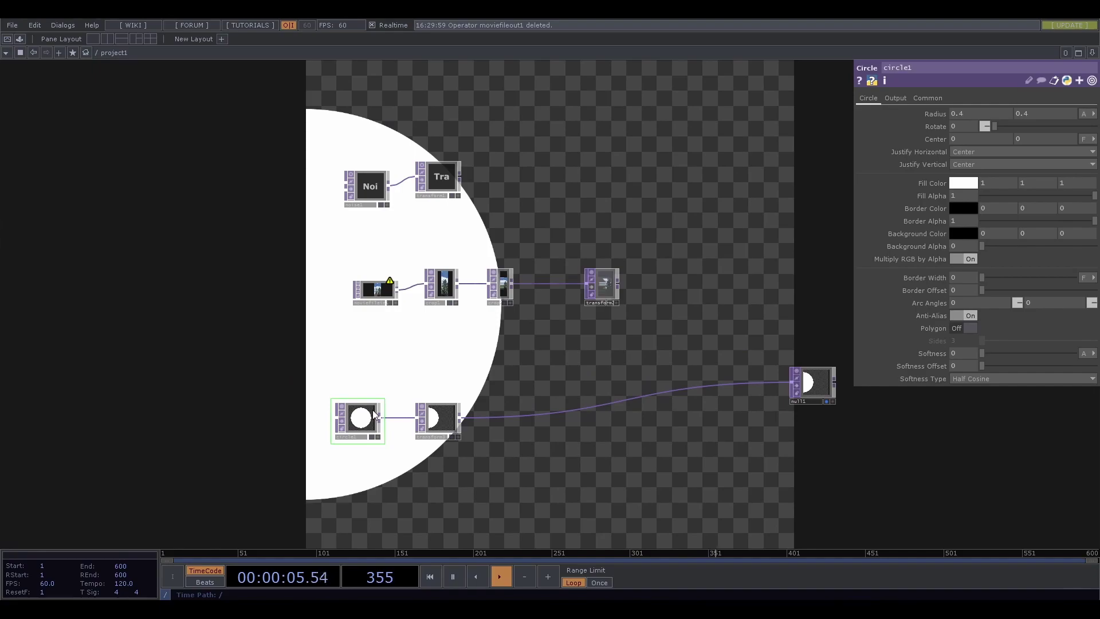
Step: Move circle1's centre X to 0.3, set Border Width about 0.0422, and Fill Alpha 0
{"action": "left_click_drag", "start_coordinate": [435, 420], "coordinate": [453, 420]}
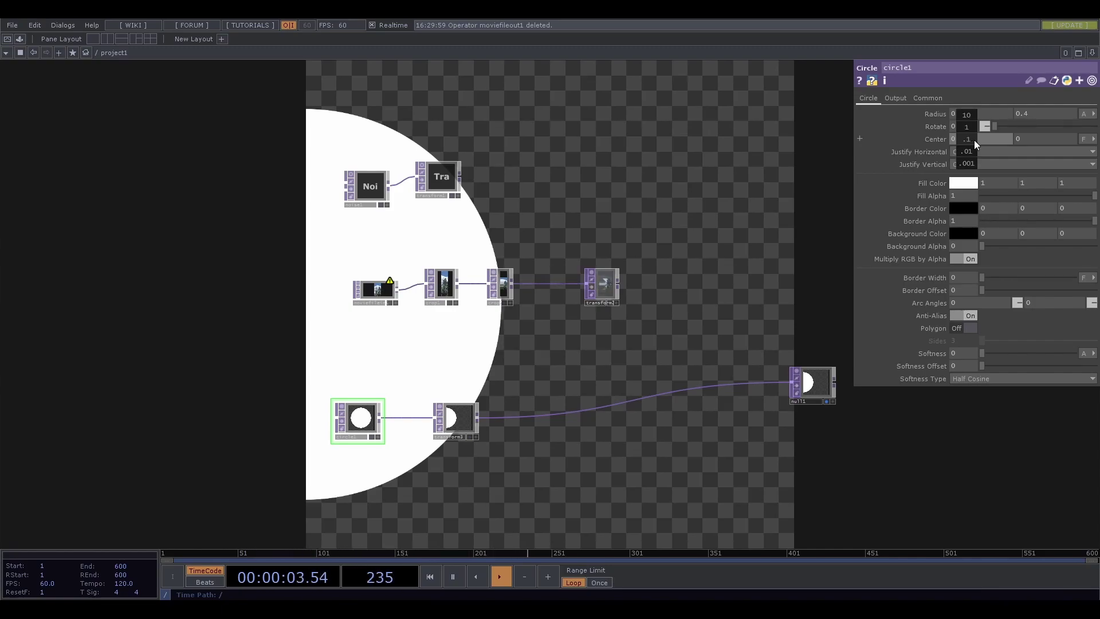
{"action": "middle_click_drag", "start_coordinate": [974, 140], "coordinate": [1055, 140]}
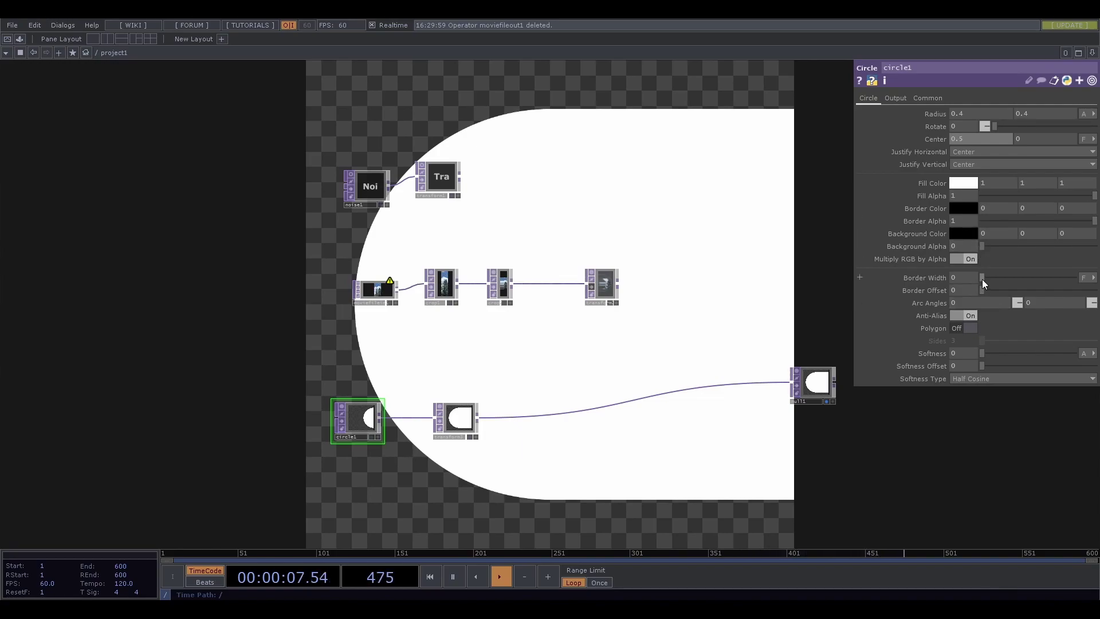
{"action": "left_click_drag", "start_coordinate": [984, 278], "coordinate": [1022, 275]}
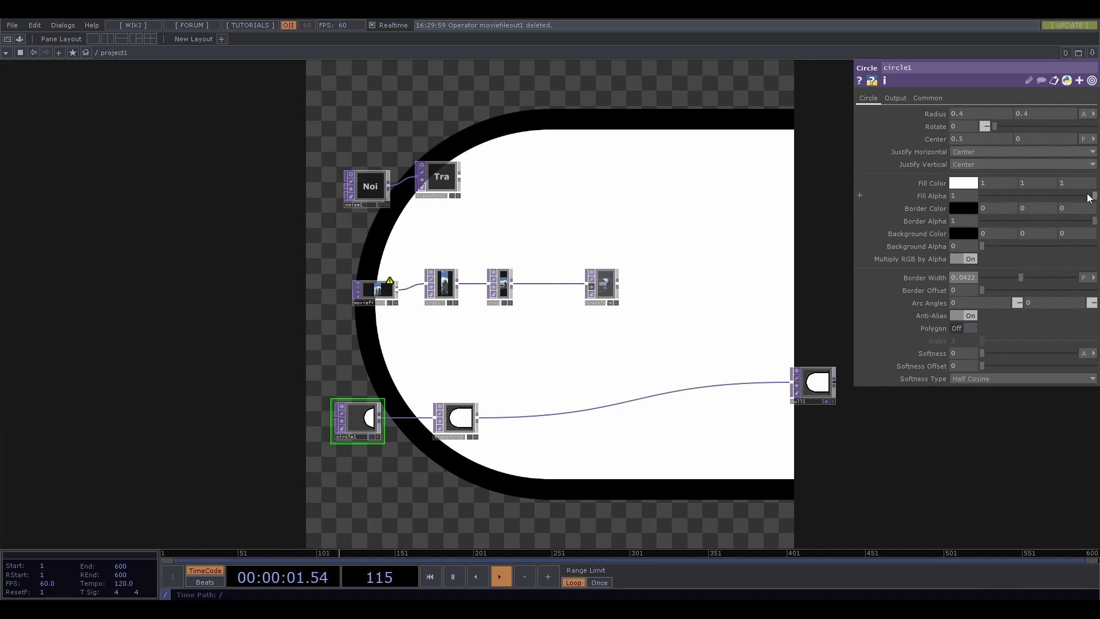
{"action": "left_click_drag", "start_coordinate": [1089, 196], "coordinate": [972, 195]}
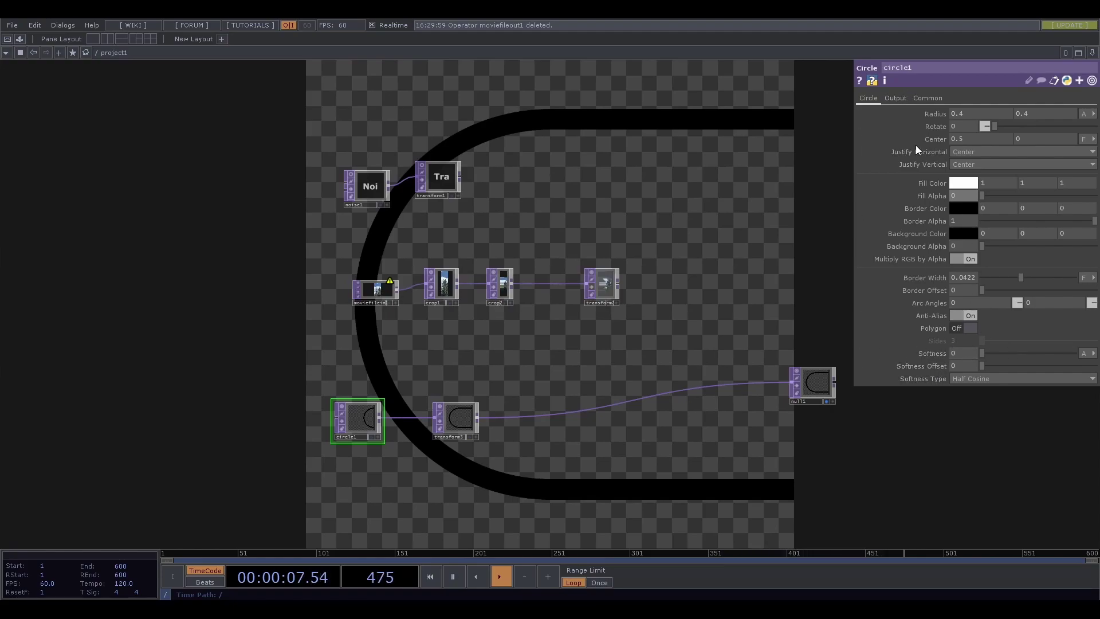
Step: Make circle1's Border Color pink
{"action": "left_click", "coordinate": [969, 208]}
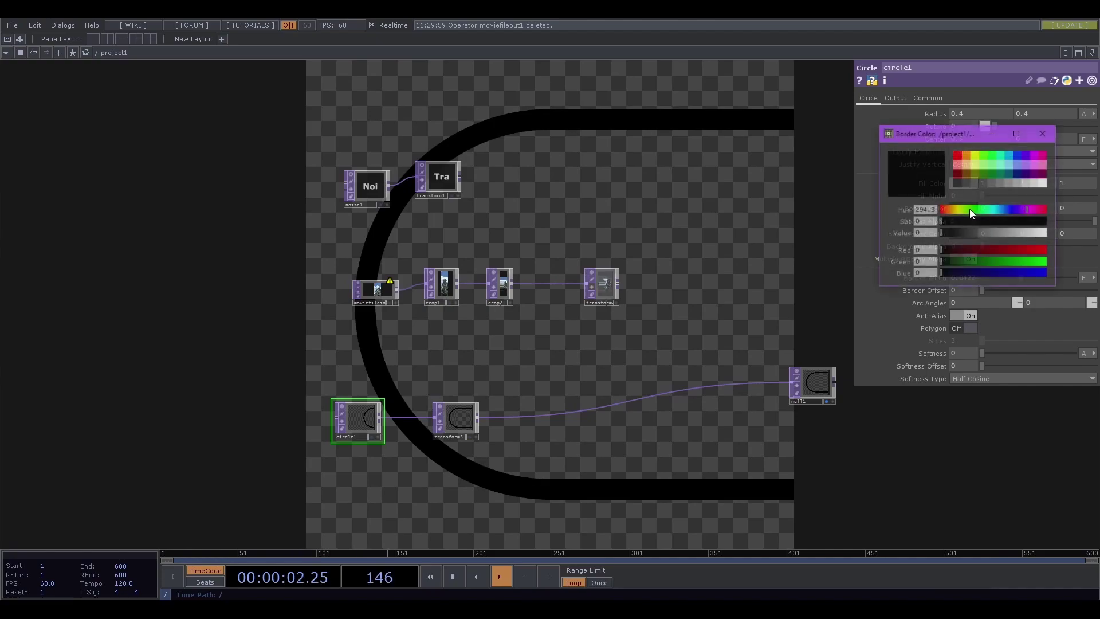
{"action": "left_click", "coordinate": [1034, 164]}
{"action": "left_click", "coordinate": [1043, 134]}
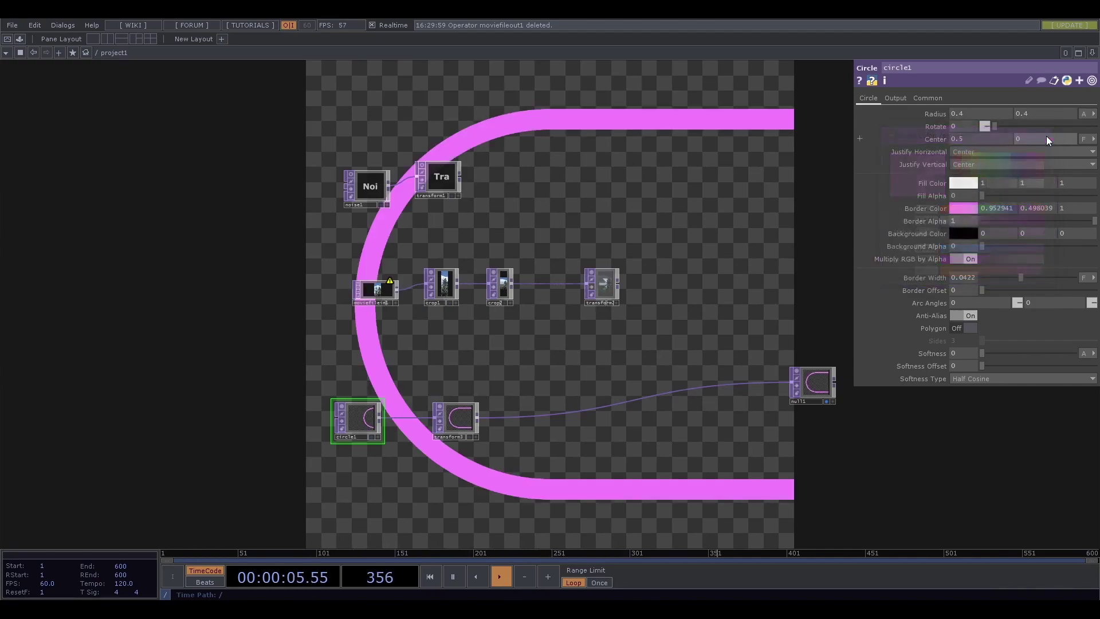
Step: Turn on Polygon with 3 Sides, testing the triangle's Rotate
{"action": "left_click", "coordinate": [962, 328]}
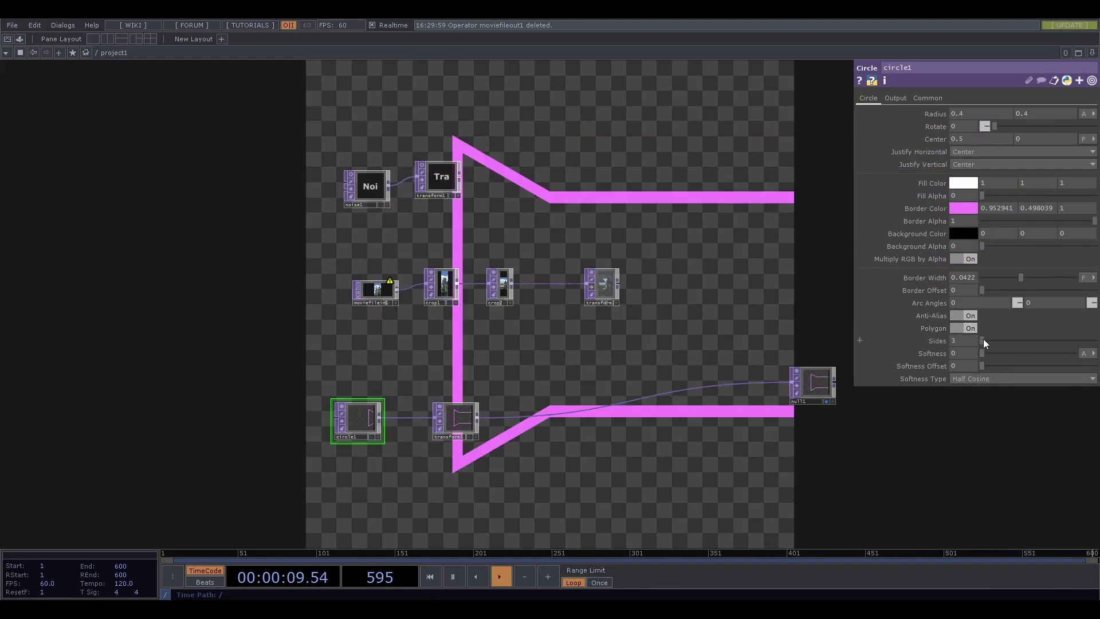
{"action": "mouse_move", "coordinate": [983, 339]}
{"action": "left_mouse_down"}
{"action": "mouse_move", "coordinate": [1009, 344]}
{"action": "mouse_move", "coordinate": [997, 342]}
{"action": "left_mouse_up"}
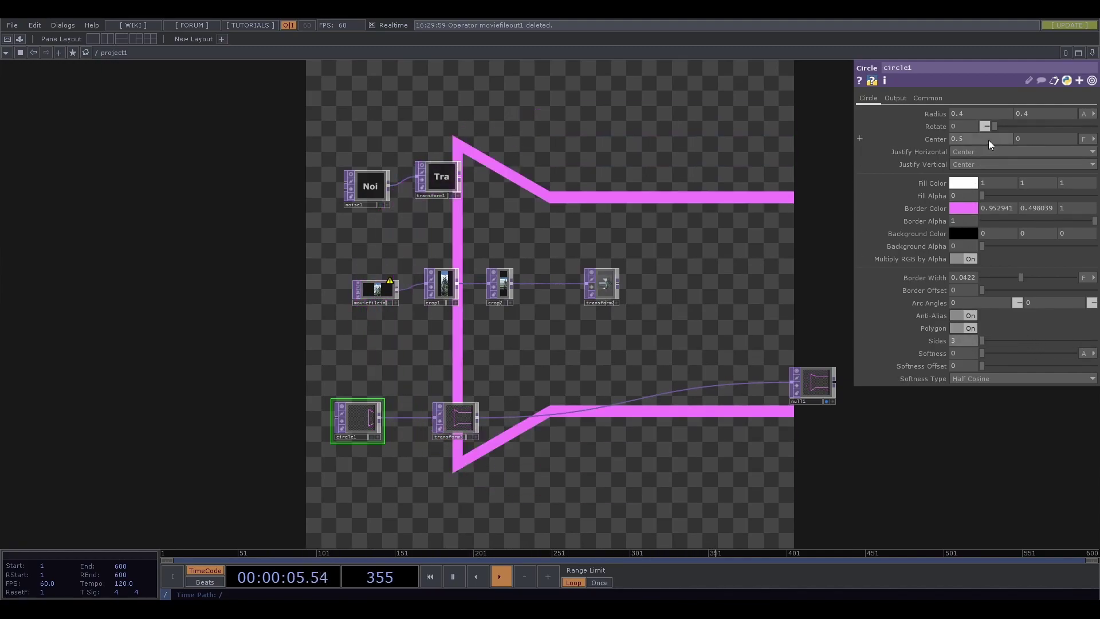
{"action": "left_click_drag", "start_coordinate": [994, 125], "coordinate": [977, 144]}
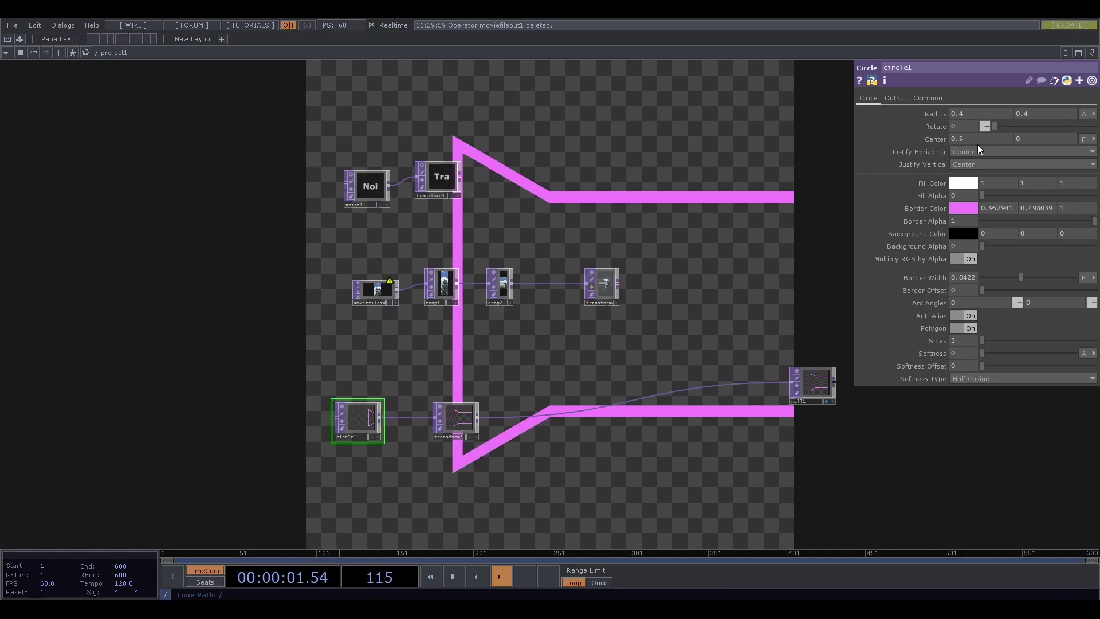
Step: Paste two copies of circle1 as circle2 and circle3 and move transform3 right
{"action": "left_click_drag", "start_coordinate": [382, 494], "coordinate": [662, 401]}
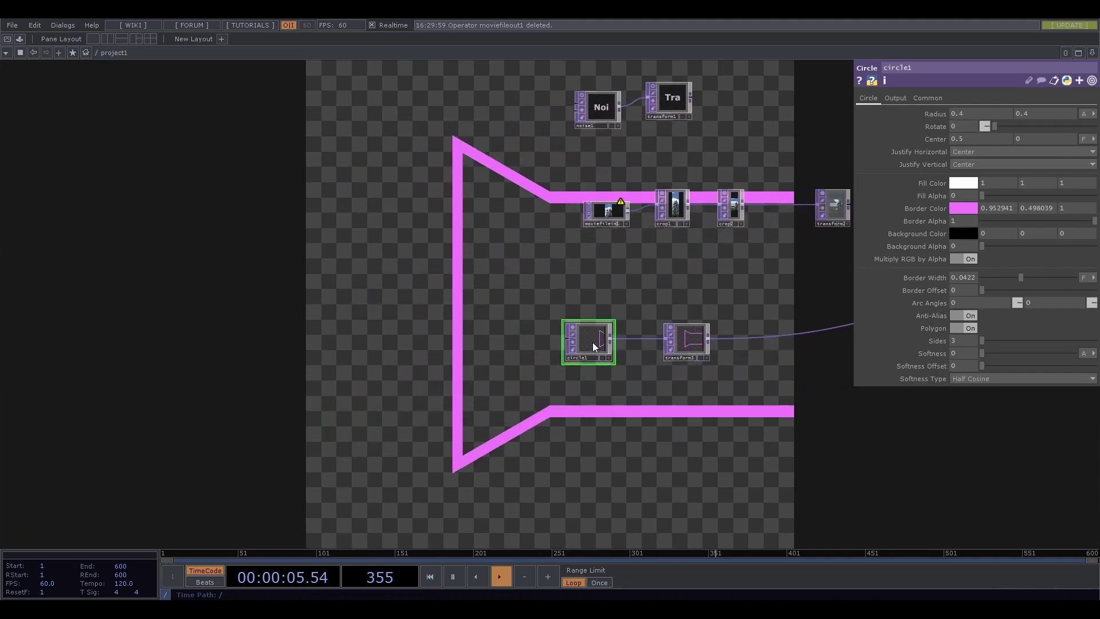
{"action": "key", "text": "ctrl+v"}
{"action": "key", "text": "ctrl+v"}
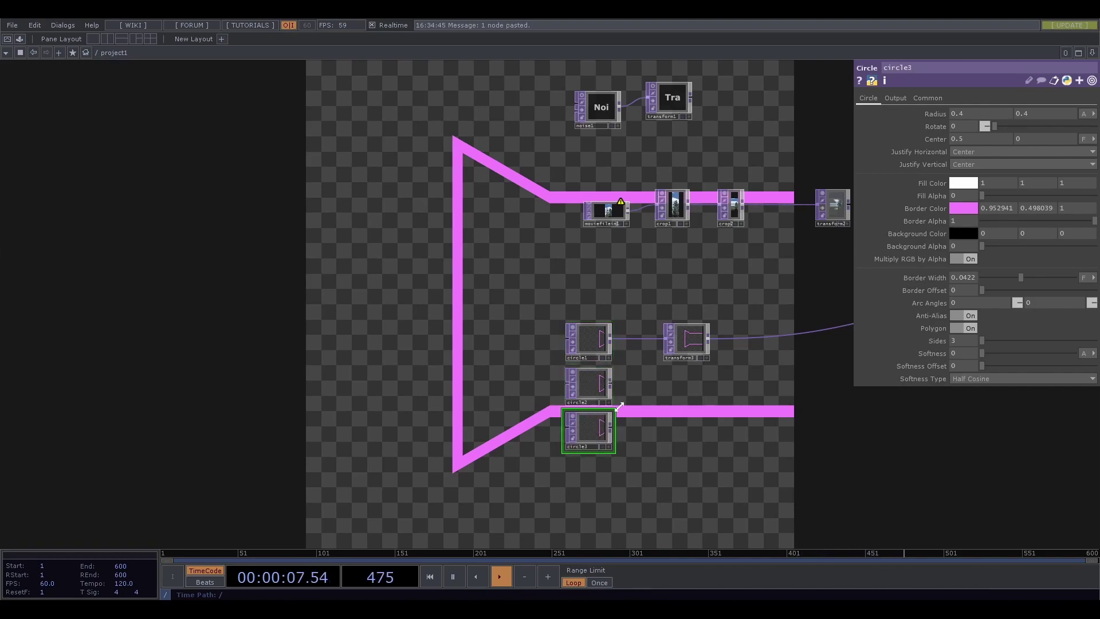
{"action": "left_click_drag", "start_coordinate": [693, 342], "coordinate": [837, 412]}
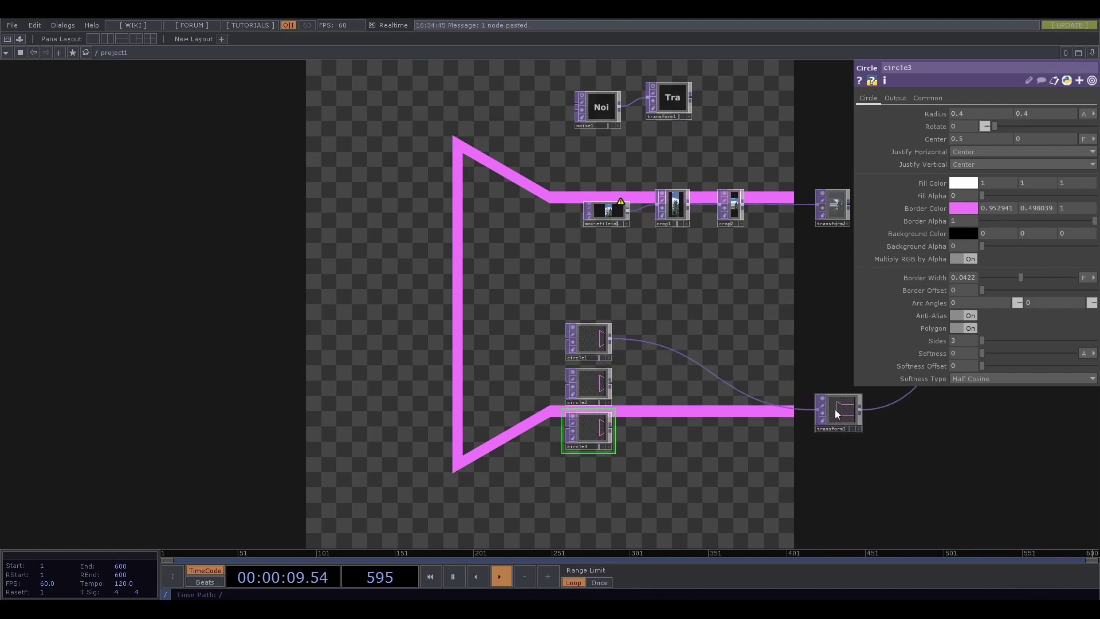
Step: Add a Composite TOP, comp1, and wire circle1 through circle3 into it
{"action": "key", "text": "Tab"}
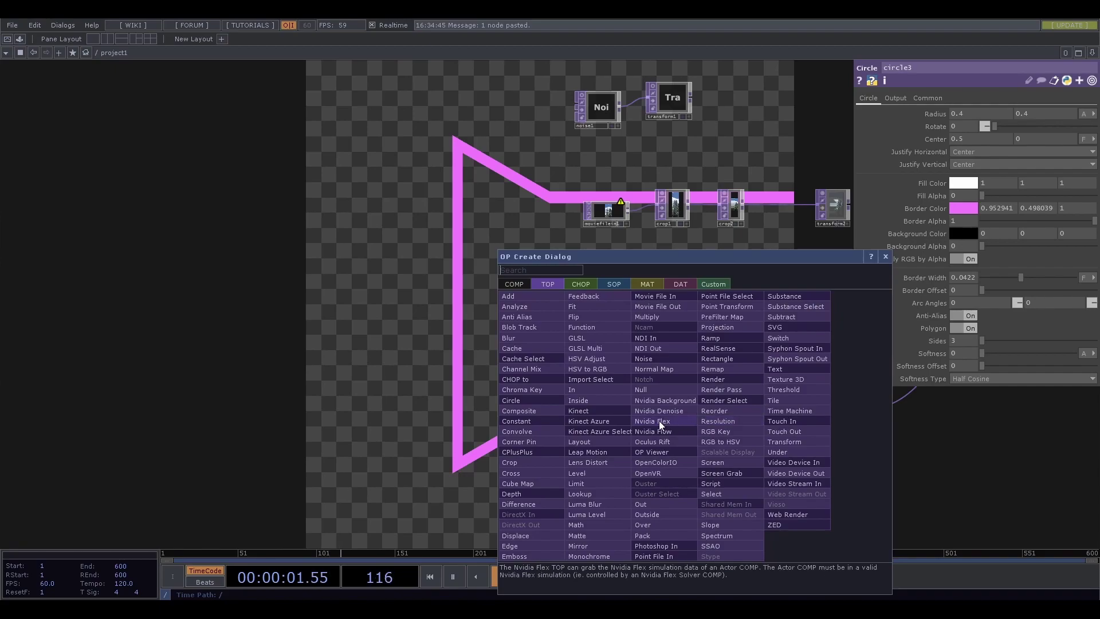
{"action": "left_click", "coordinate": [529, 409]}
{"action": "left_click", "coordinate": [722, 395]}
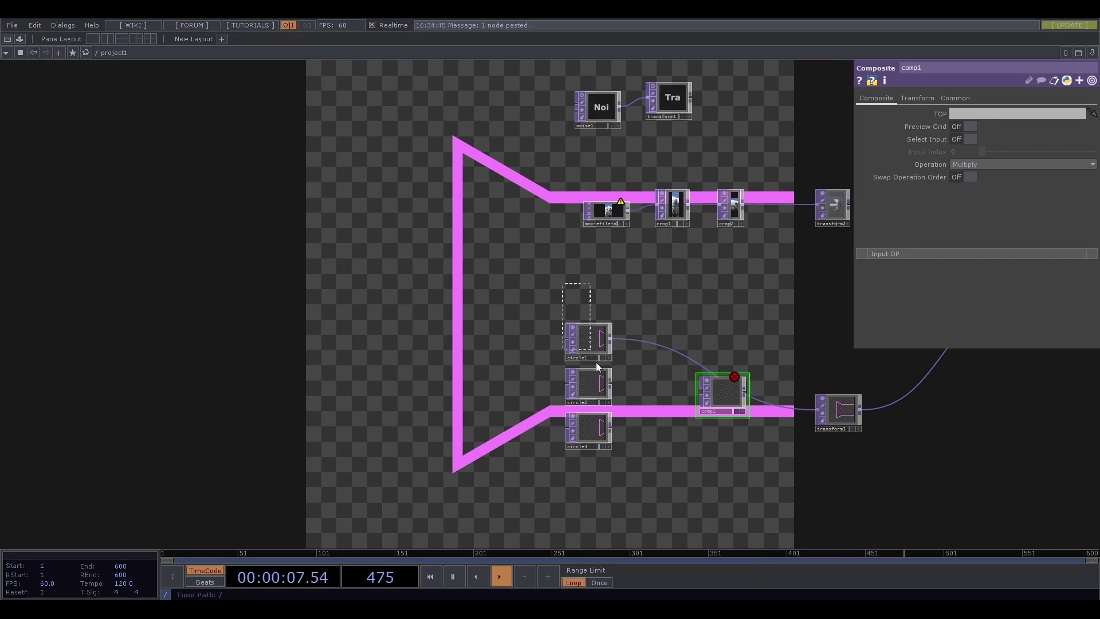
{"action": "right_click_drag", "start_coordinate": [596, 367], "coordinate": [603, 475]}
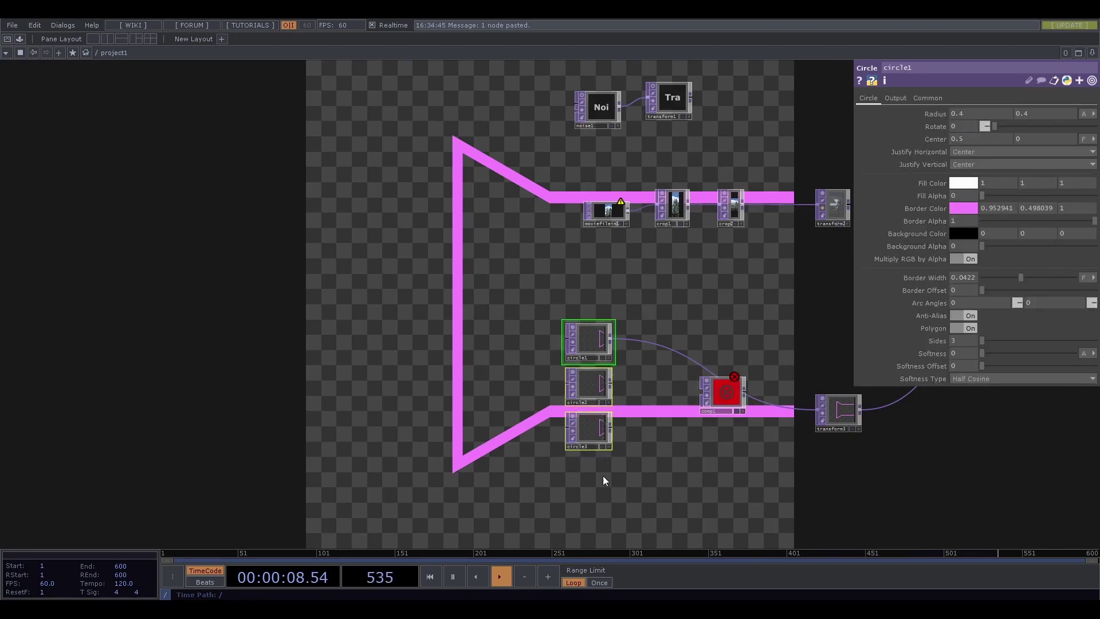
{"action": "left_click", "coordinate": [611, 338]}
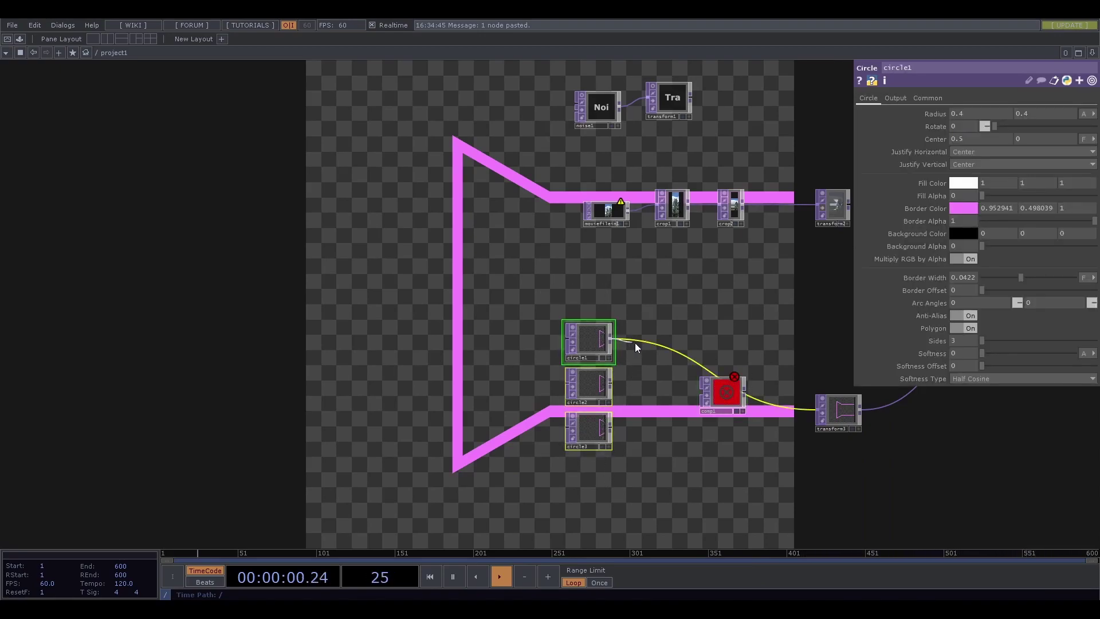
{"action": "left_click", "coordinate": [698, 390]}
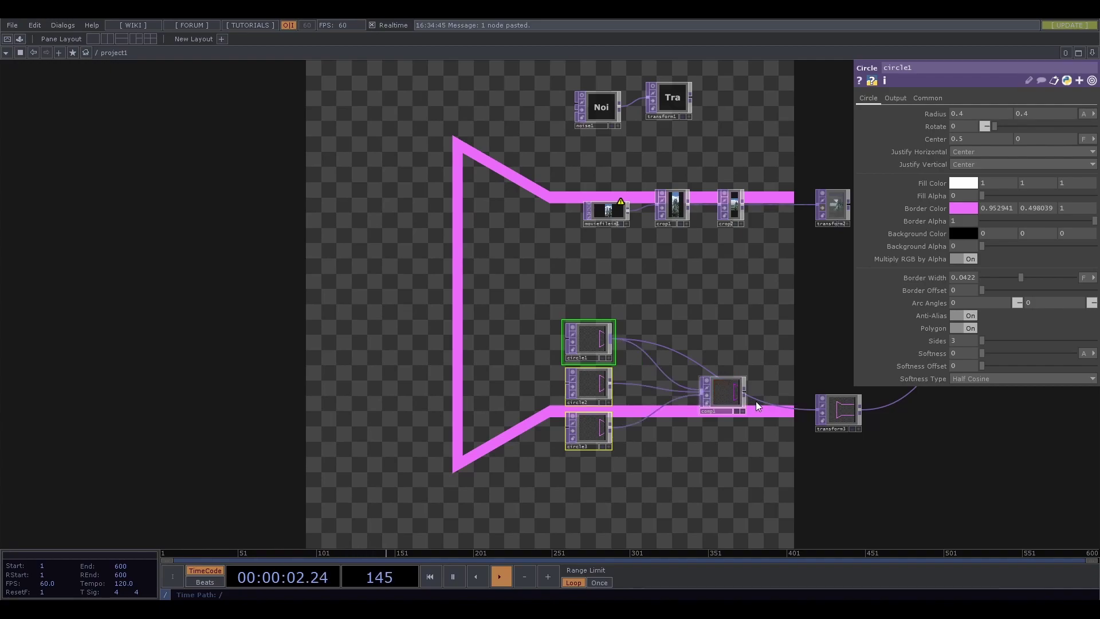
Step: Set comp1's Operation to Over and connect its output into transform3
{"action": "left_click", "coordinate": [724, 391]}
{"action": "left_click", "coordinate": [1018, 163]}
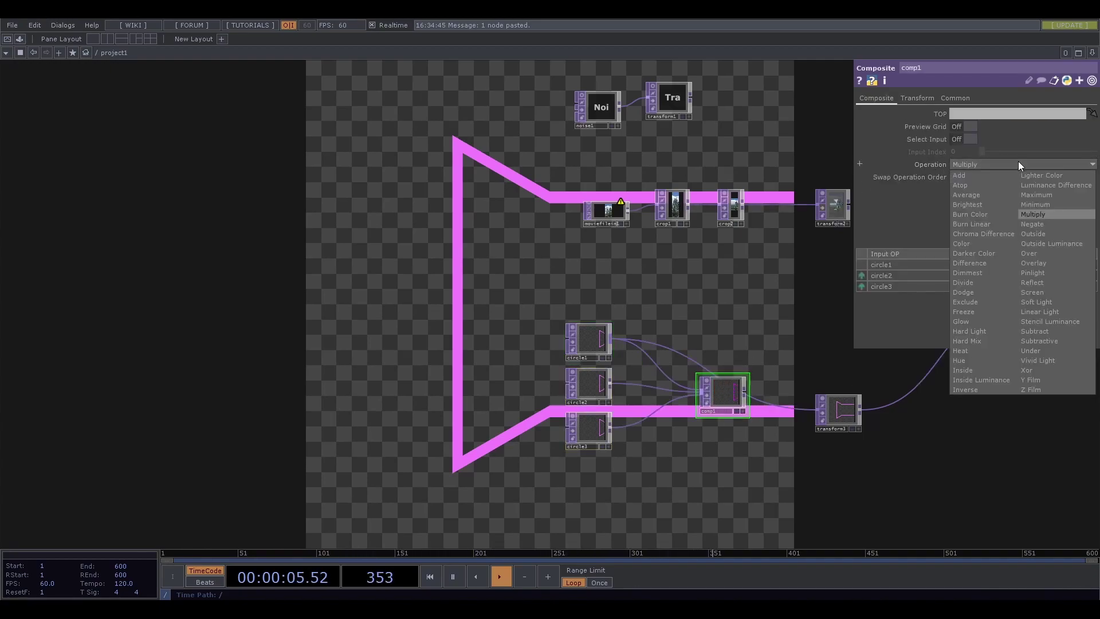
{"action": "left_click", "coordinate": [1041, 253]}
{"action": "left_click_drag", "start_coordinate": [693, 351], "coordinate": [596, 333]}
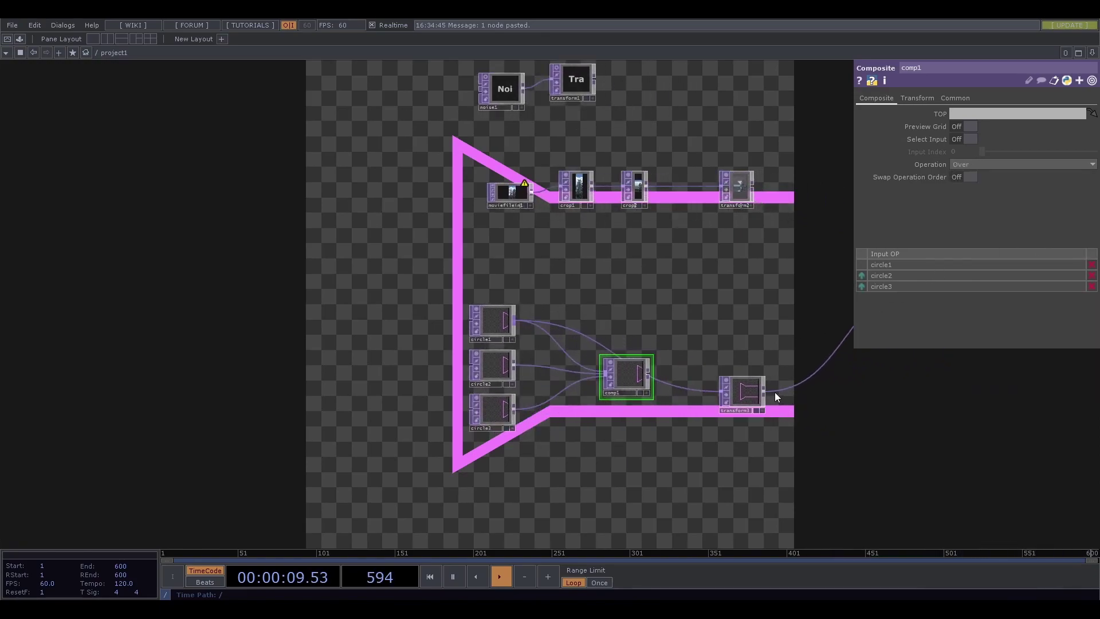
{"action": "left_click_drag", "start_coordinate": [745, 391], "coordinate": [773, 365]}
{"action": "left_click", "coordinate": [648, 374]}
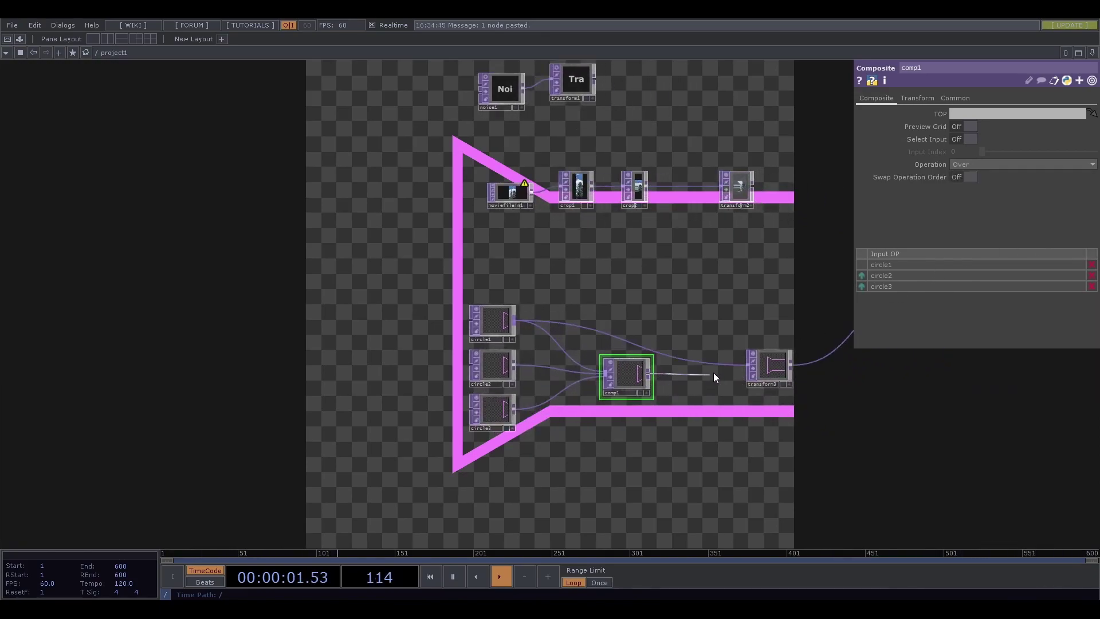
{"action": "left_click", "coordinate": [744, 367]}
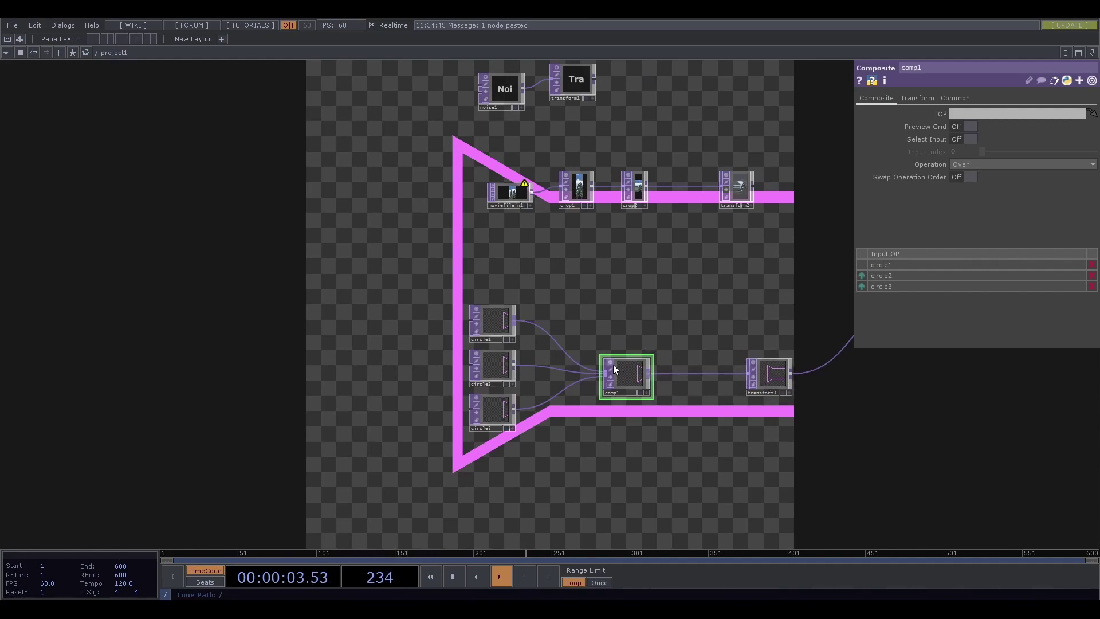
Step: Set circle2's Radius to 0.29 and circle3's to 0.18, keeping Rotate at 0
{"action": "left_click", "coordinate": [493, 372]}
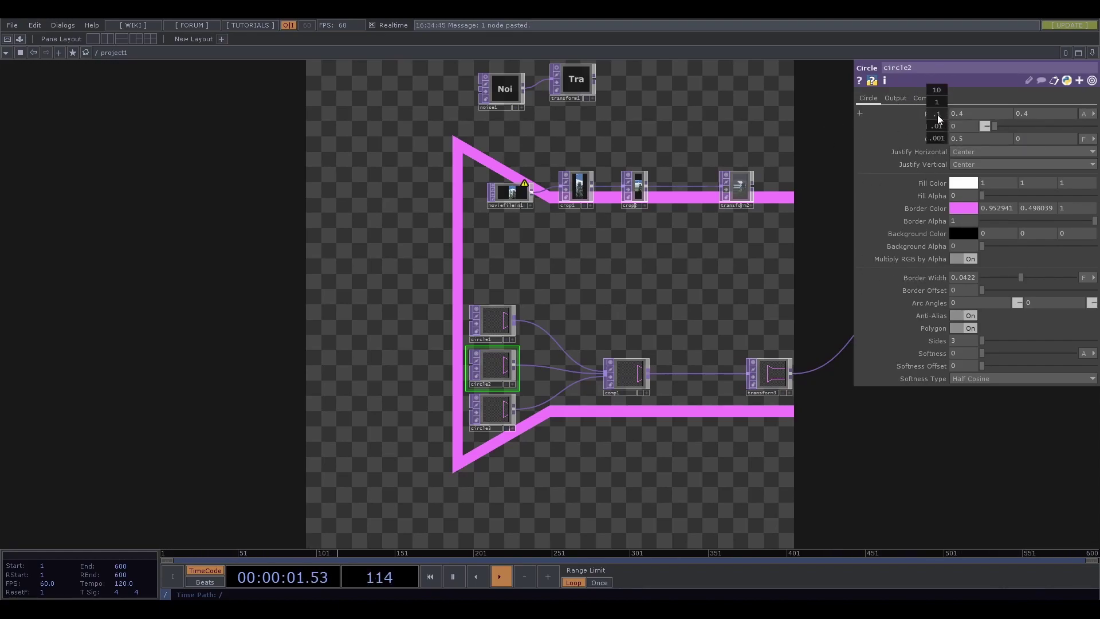
{"action": "mouse_move", "coordinate": [943, 126]}
{"action": "middle_mouse_down"}
{"action": "mouse_move", "coordinate": [901, 126]}
{"action": "mouse_move", "coordinate": [933, 127]}
{"action": "middle_mouse_up"}
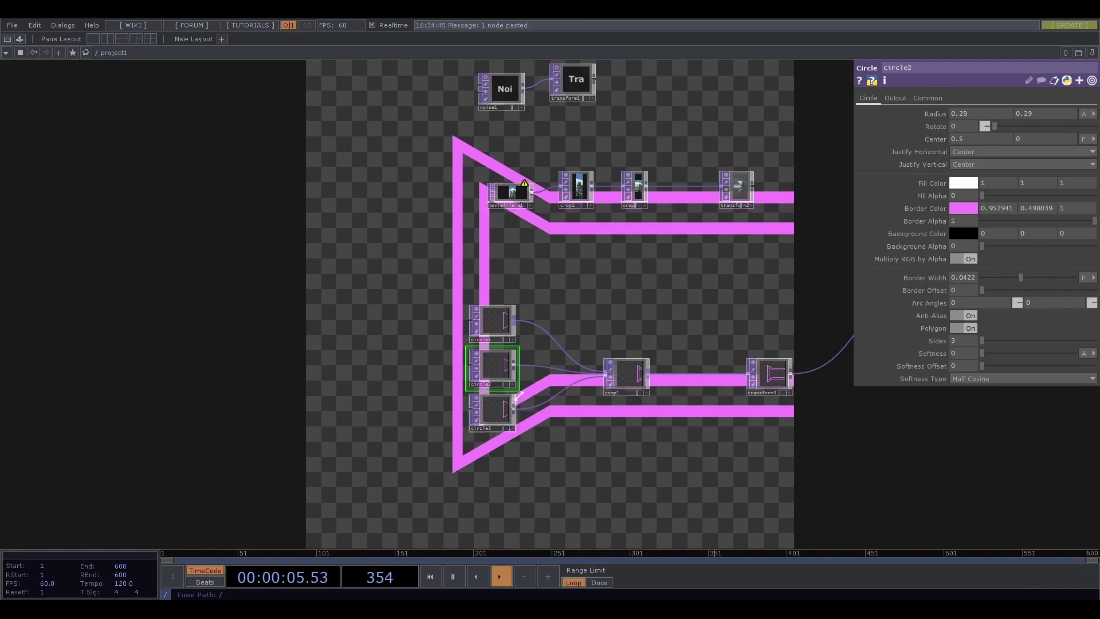
{"action": "left_click", "coordinate": [490, 416]}
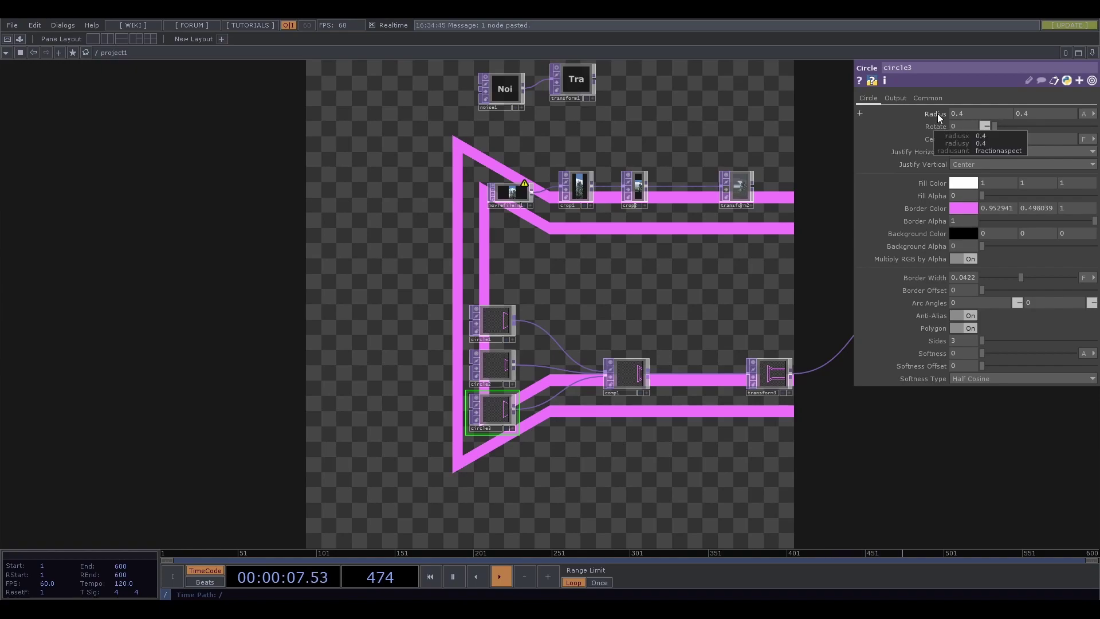
{"action": "mouse_move", "coordinate": [937, 114]}
{"action": "middle_mouse_down"}
{"action": "mouse_move", "coordinate": [937, 122]}
{"action": "mouse_move", "coordinate": [882, 123]}
{"action": "mouse_move", "coordinate": [934, 105]}
{"action": "middle_mouse_up"}
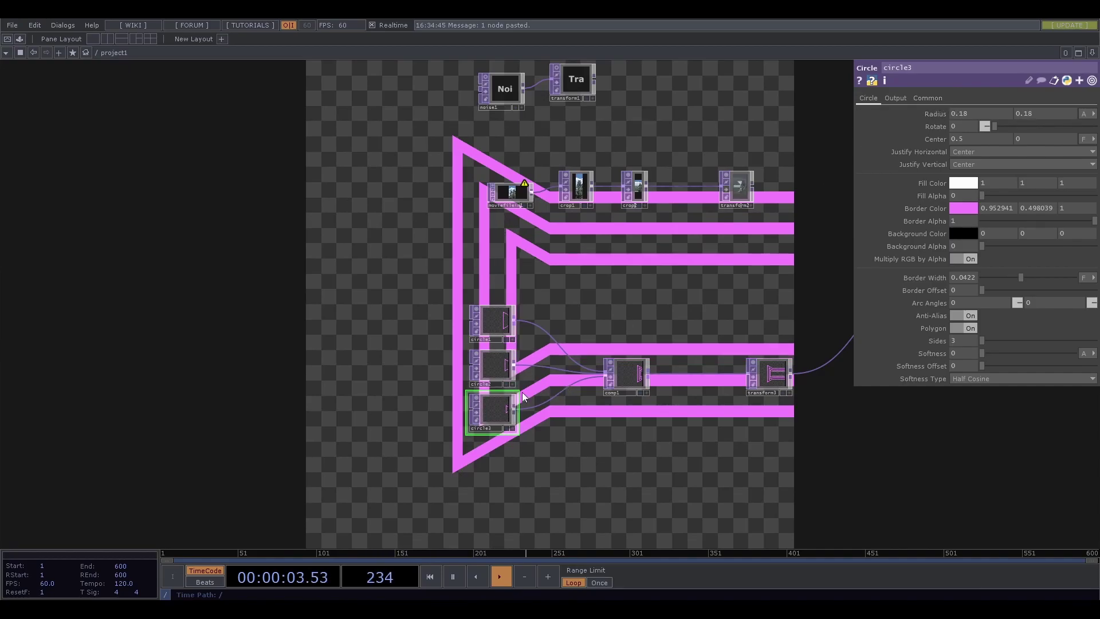
{"action": "left_click_drag", "start_coordinate": [399, 344], "coordinate": [595, 323]}
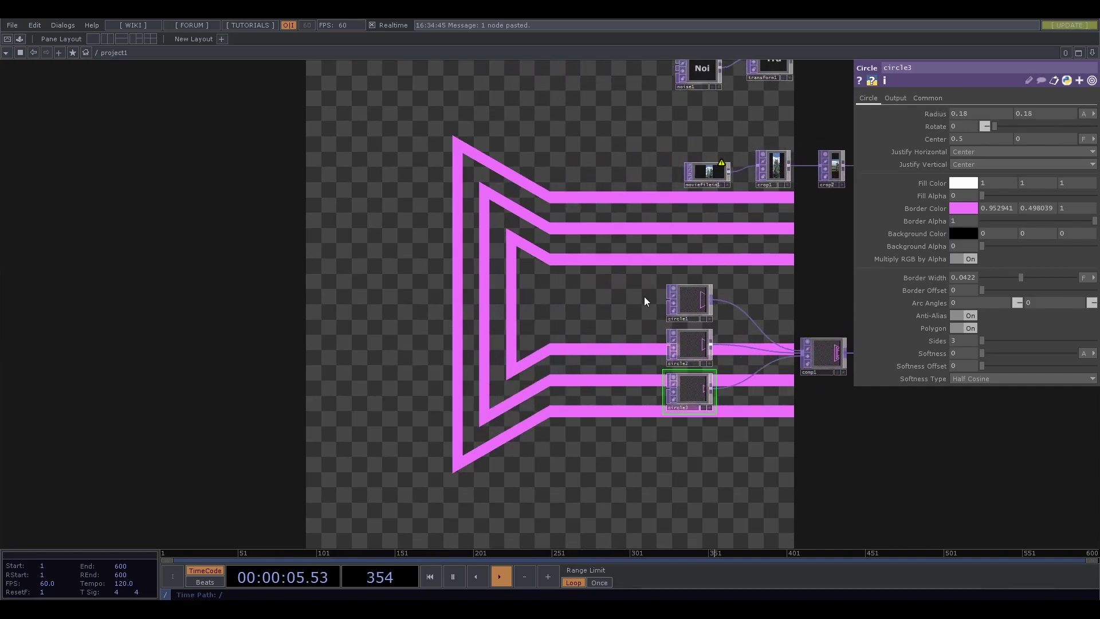
{"action": "right_click_drag", "start_coordinate": [625, 275], "coordinate": [710, 405]}
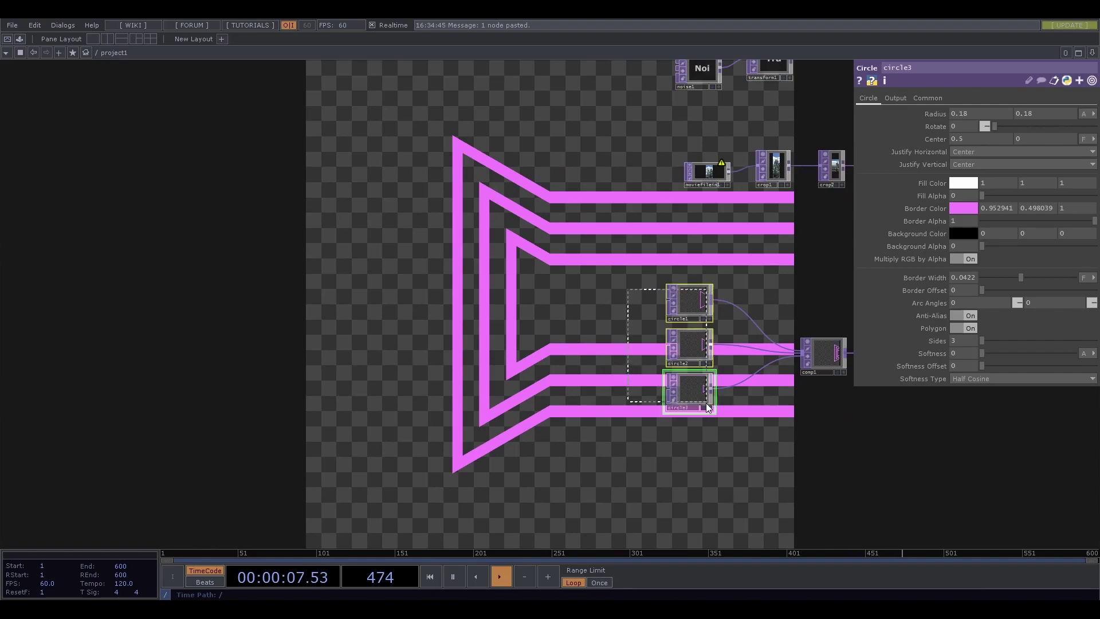
{"action": "mouse_move", "coordinate": [997, 123]}
{"action": "left_mouse_down"}
{"action": "mouse_move", "coordinate": [1065, 129]}
{"action": "mouse_move", "coordinate": [982, 130]}
{"action": "left_mouse_up"}
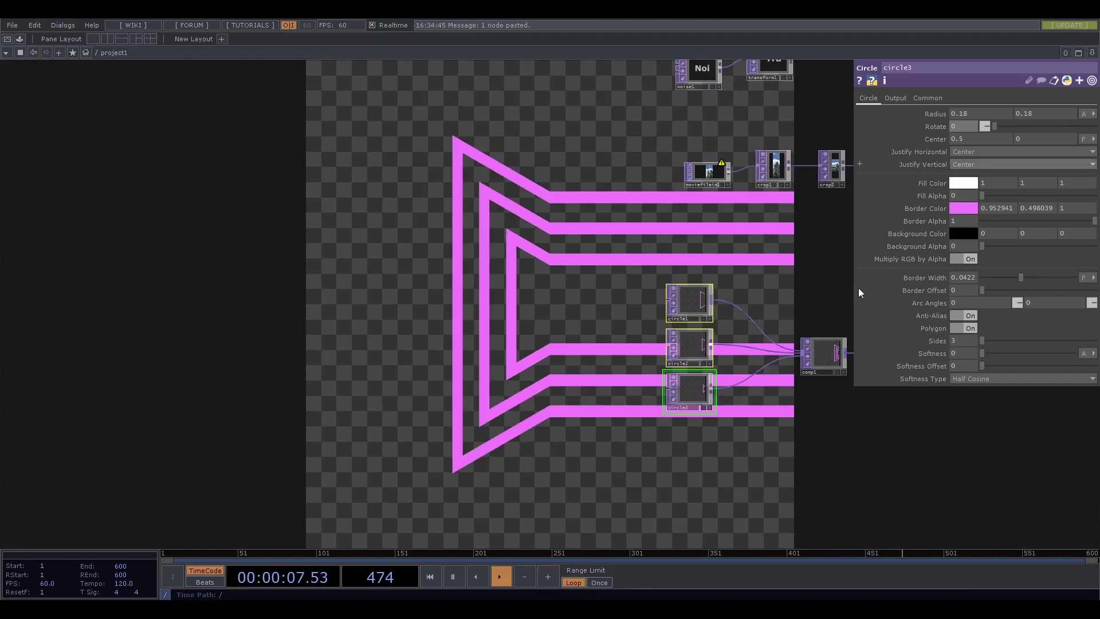
Step: Add a Slider component, slider1, to the network
{"action": "key", "text": "Tab"}
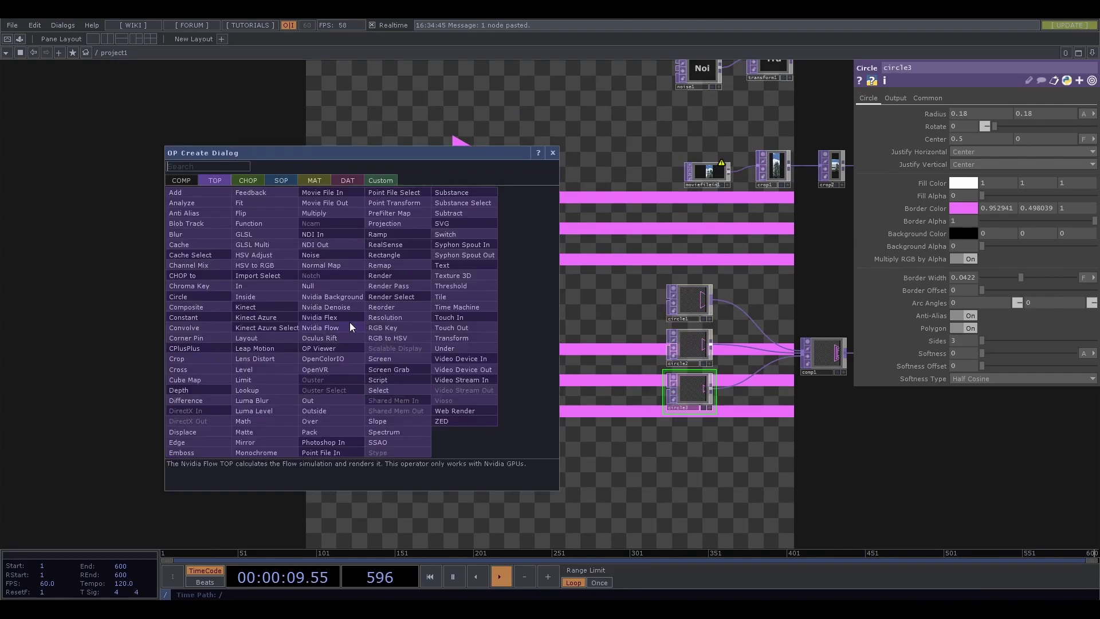
{"action": "left_click", "coordinate": [181, 180]}
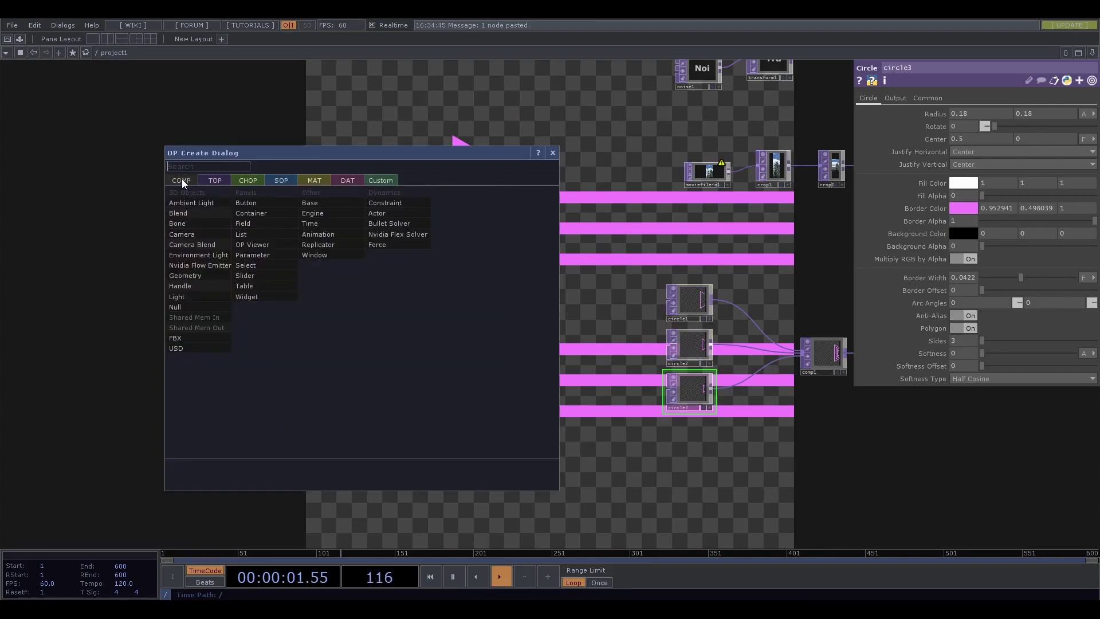
{"action": "left_click", "coordinate": [256, 274]}
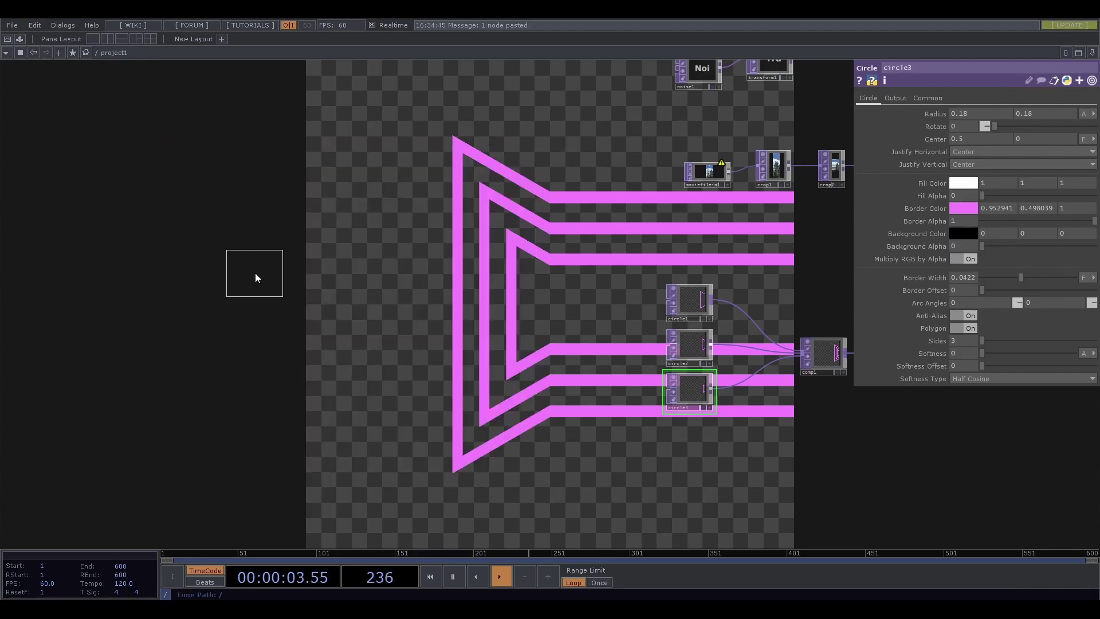
{"action": "left_click", "coordinate": [320, 361]}
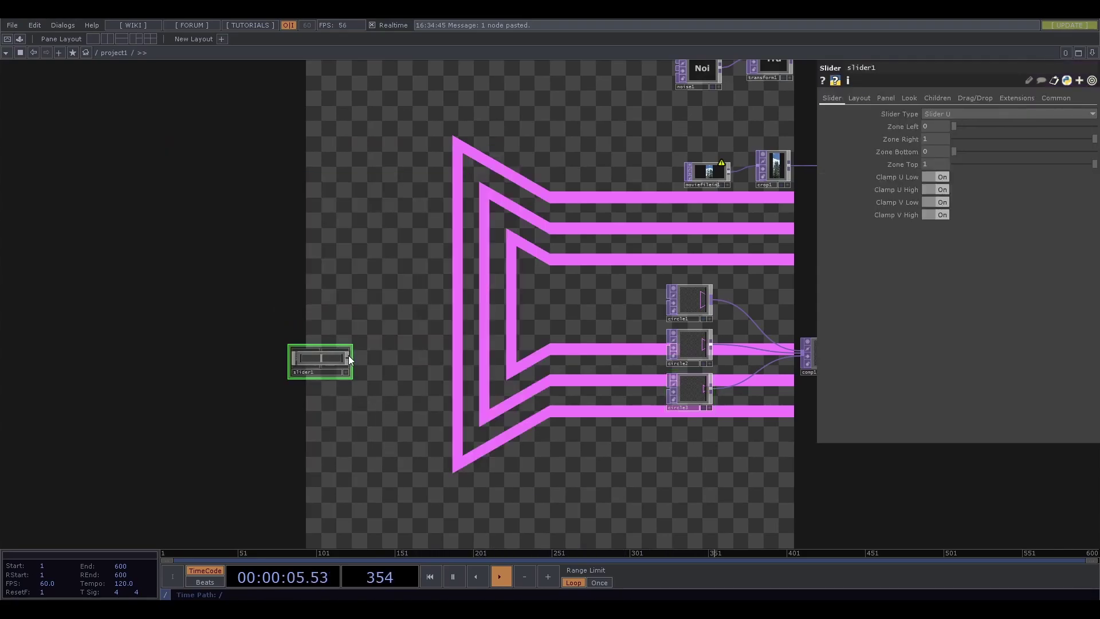
Step: Attach a Math CHOP, math1, to slider1's output and place it beside the slider
{"action": "right_click", "coordinate": [348, 358]}
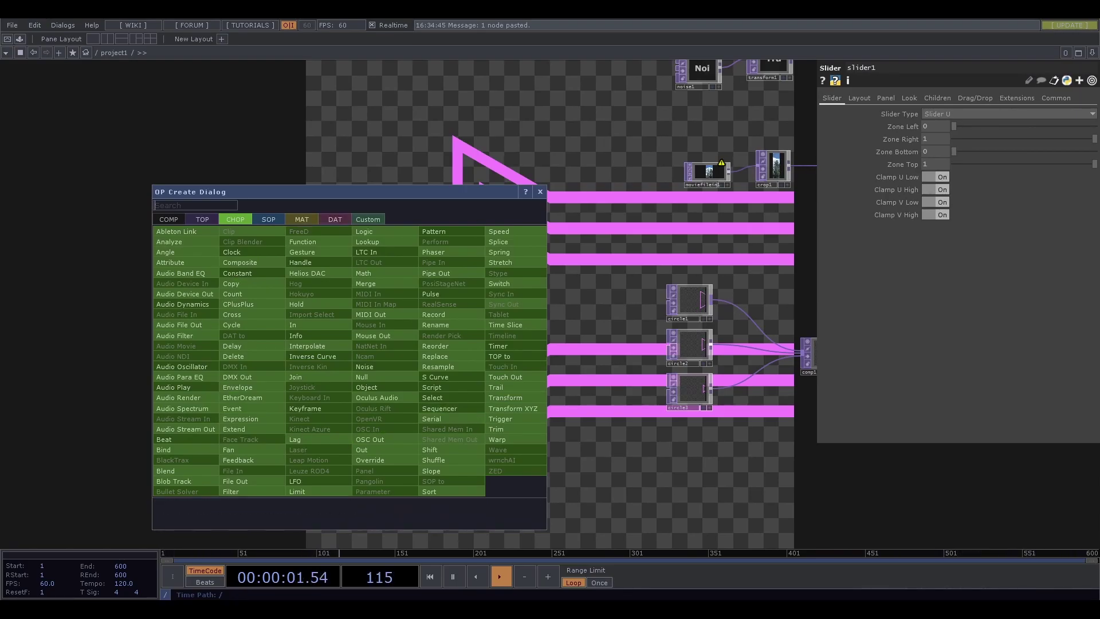
{"action": "key", "text": "Escape"}
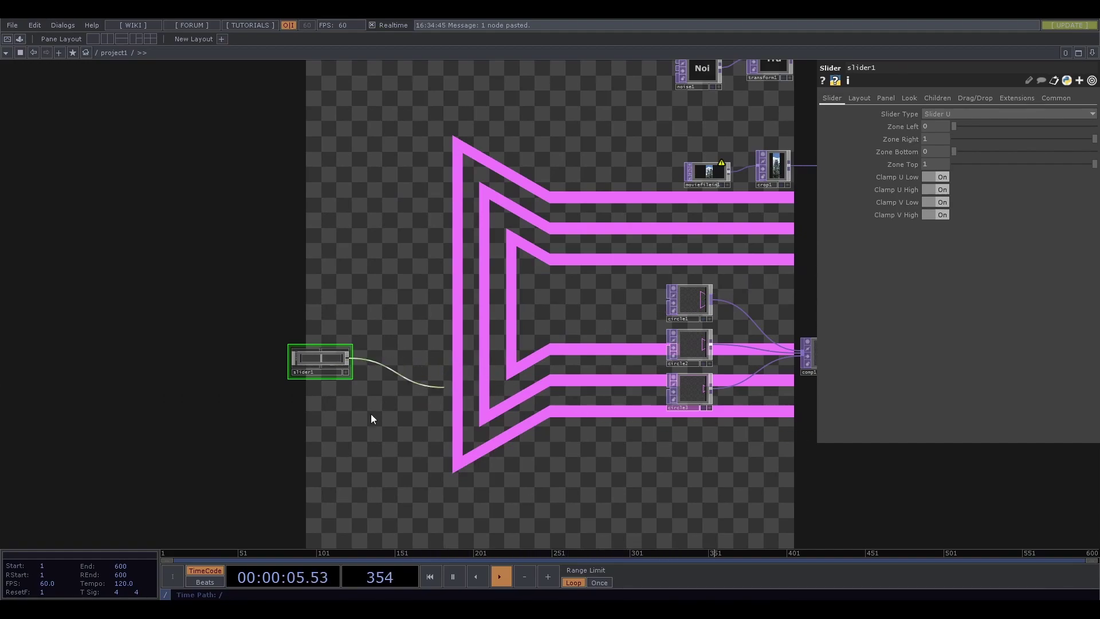
{"action": "left_click", "coordinate": [348, 361]}
{"action": "right_click", "coordinate": [348, 359]}
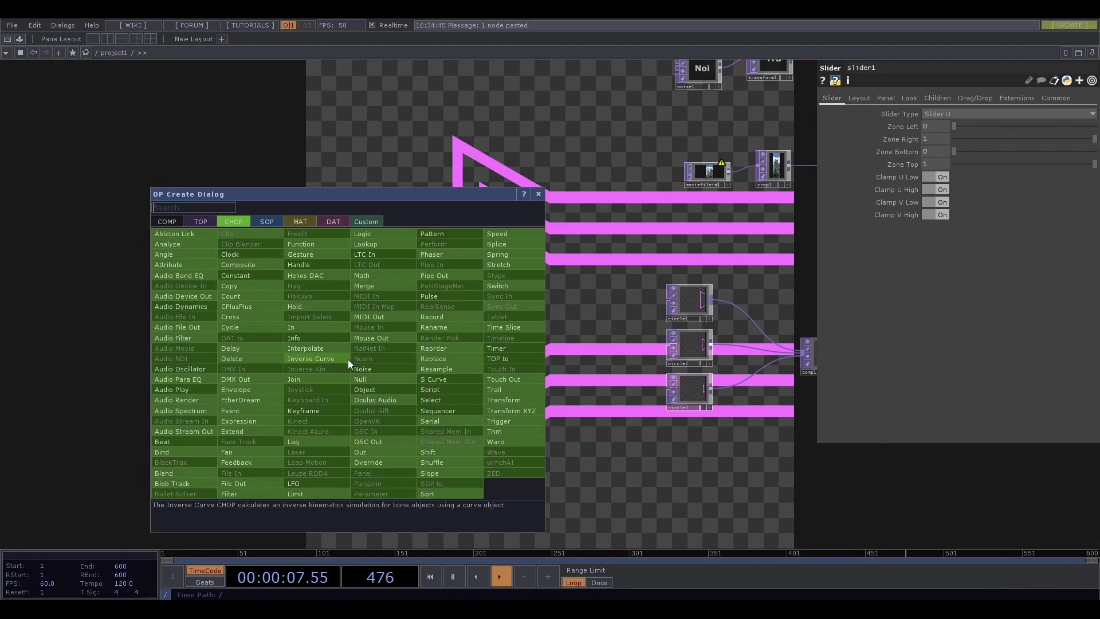
{"action": "left_click", "coordinate": [369, 276]}
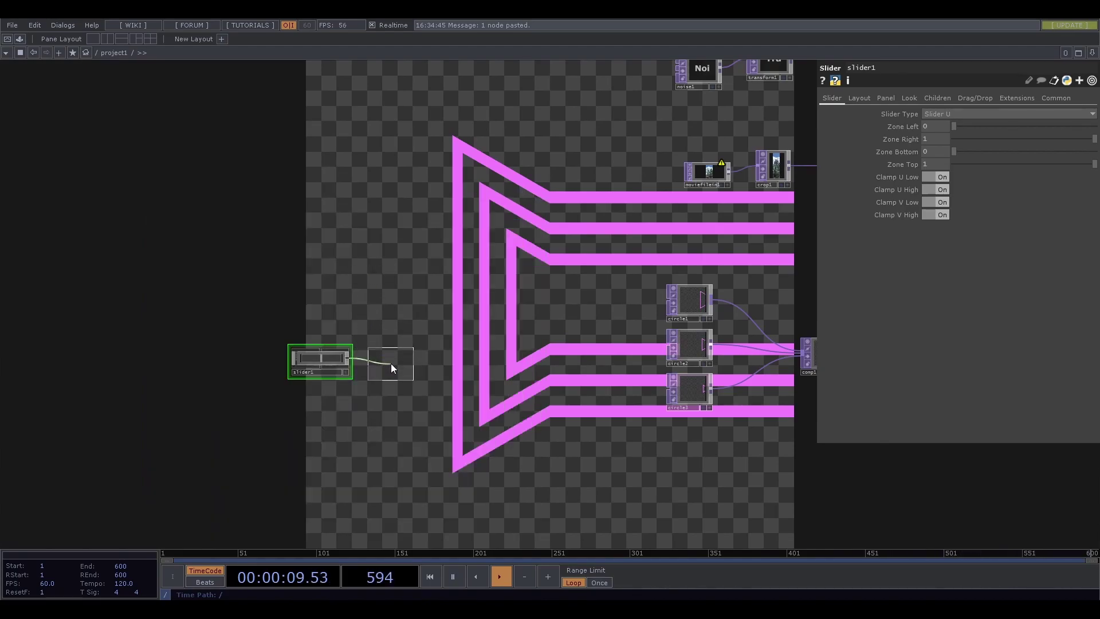
{"action": "left_click", "coordinate": [391, 365]}
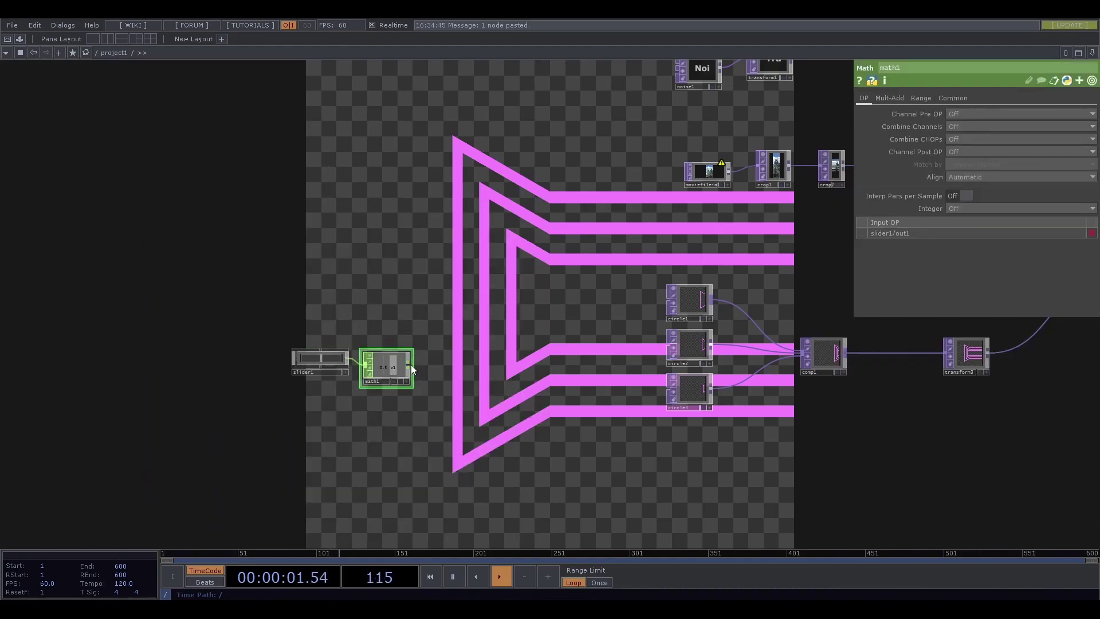
{"action": "right_click", "coordinate": [411, 367]}
Step: Add a Null CHOP, null2, after math1 with its viewer turned on
{"action": "left_click", "coordinate": [438, 384]}
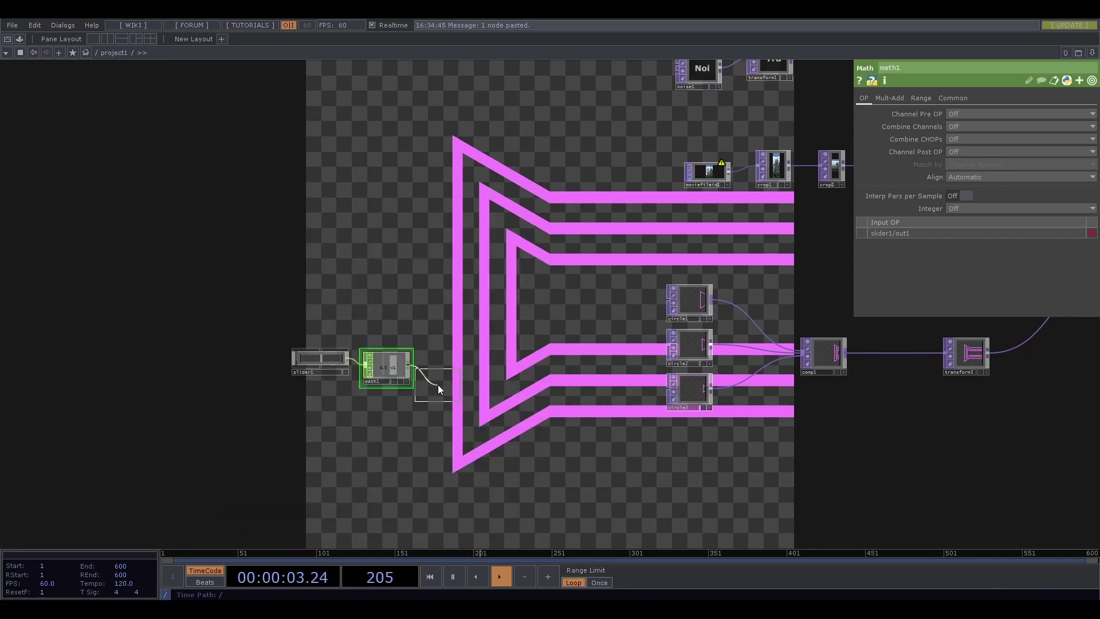
{"action": "left_click", "coordinate": [511, 372]}
{"action": "scroll", "coordinate": [533, 381], "scroll_direction": "up", "scroll_amount": 5}
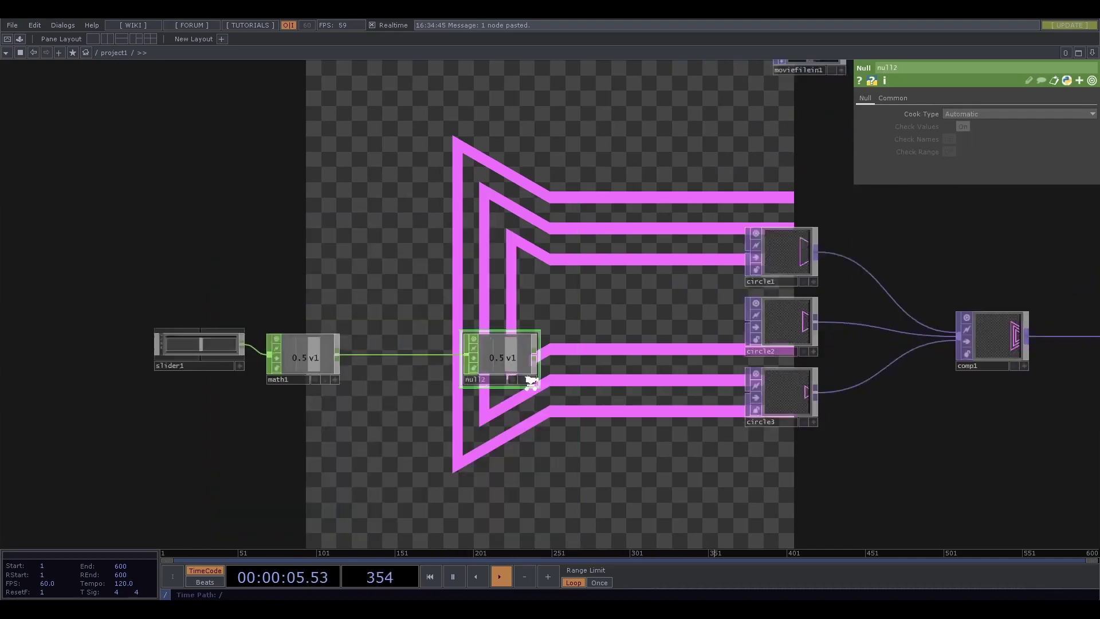
{"action": "left_click", "coordinate": [538, 381]}
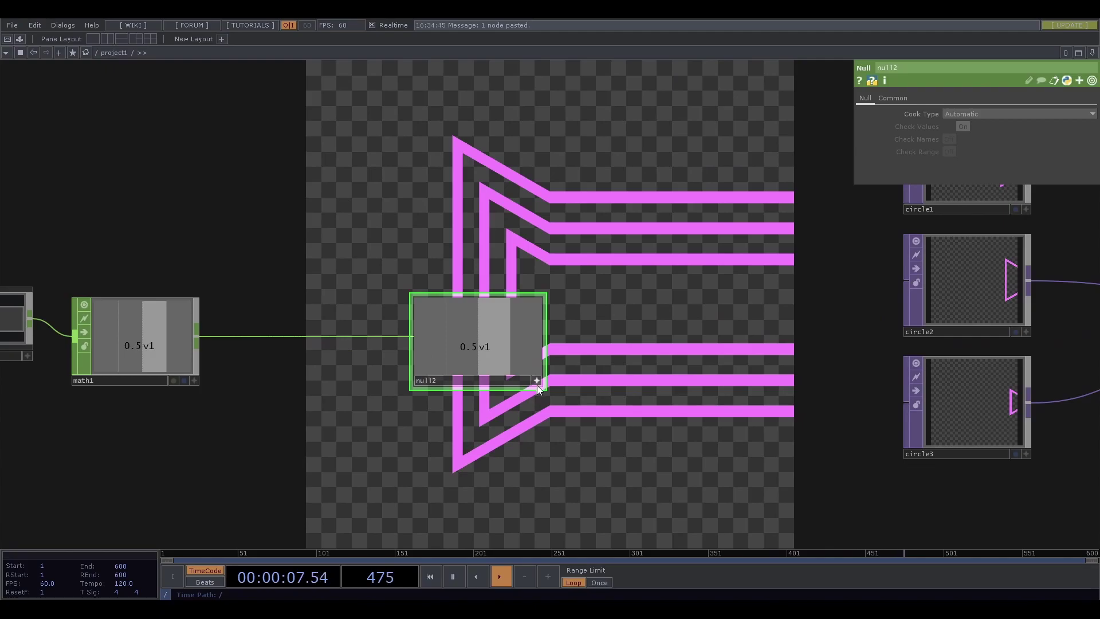
Step: Link circle1–3's Rotate to null2's channel as a CHOP reference
{"action": "left_click_drag", "start_coordinate": [849, 409], "coordinate": [594, 475]}
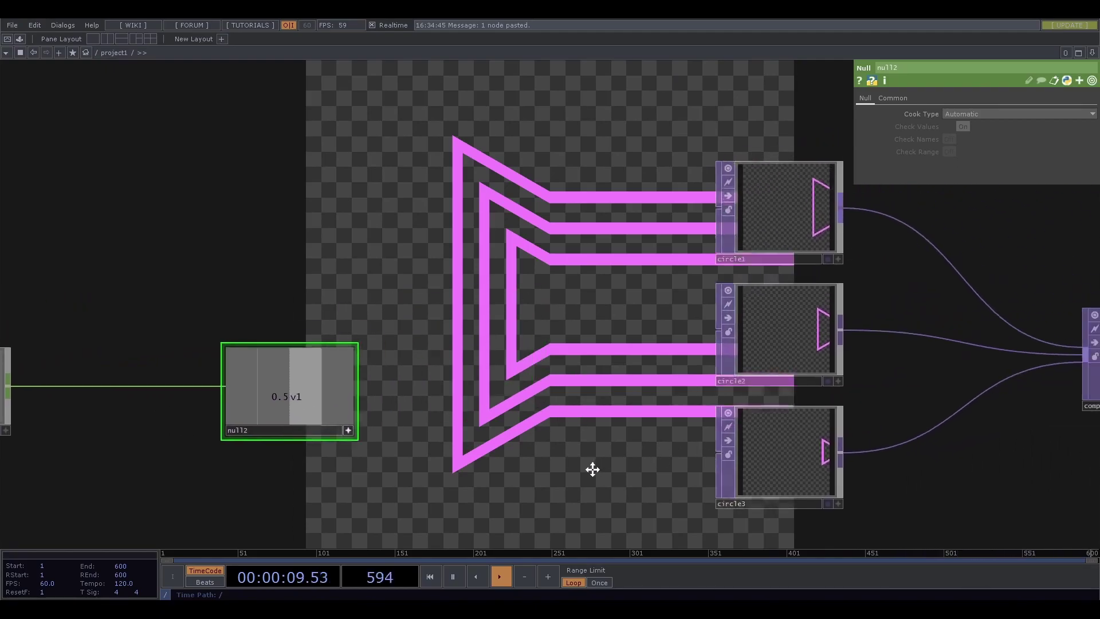
{"action": "left_click_drag", "start_coordinate": [675, 417], "coordinate": [733, 507]}
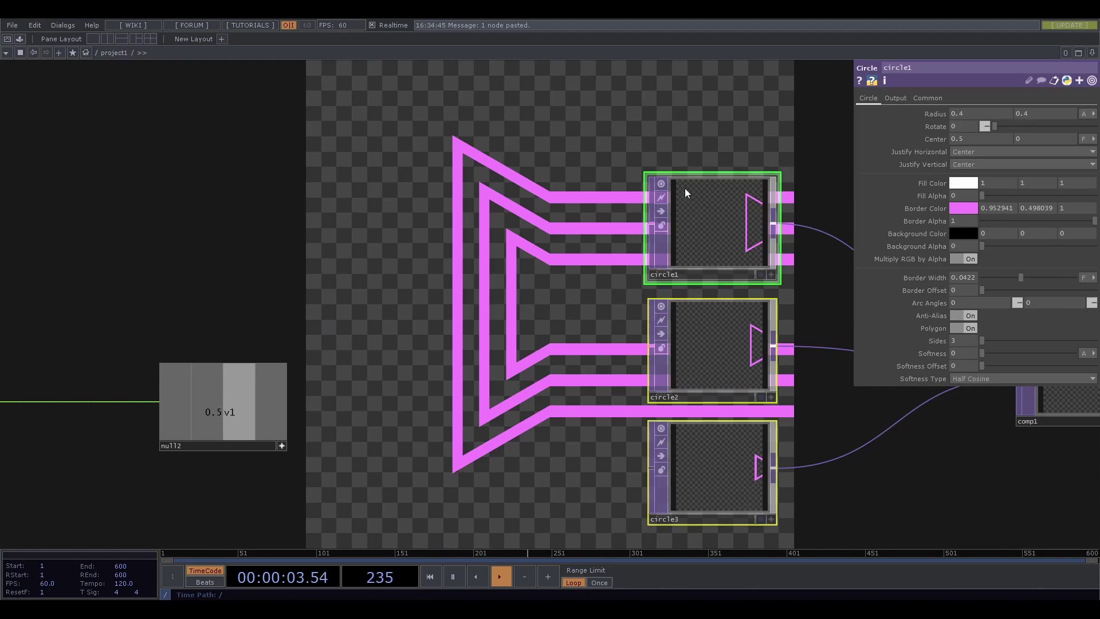
{"action": "left_click_drag", "start_coordinate": [908, 340], "coordinate": [258, 381]}
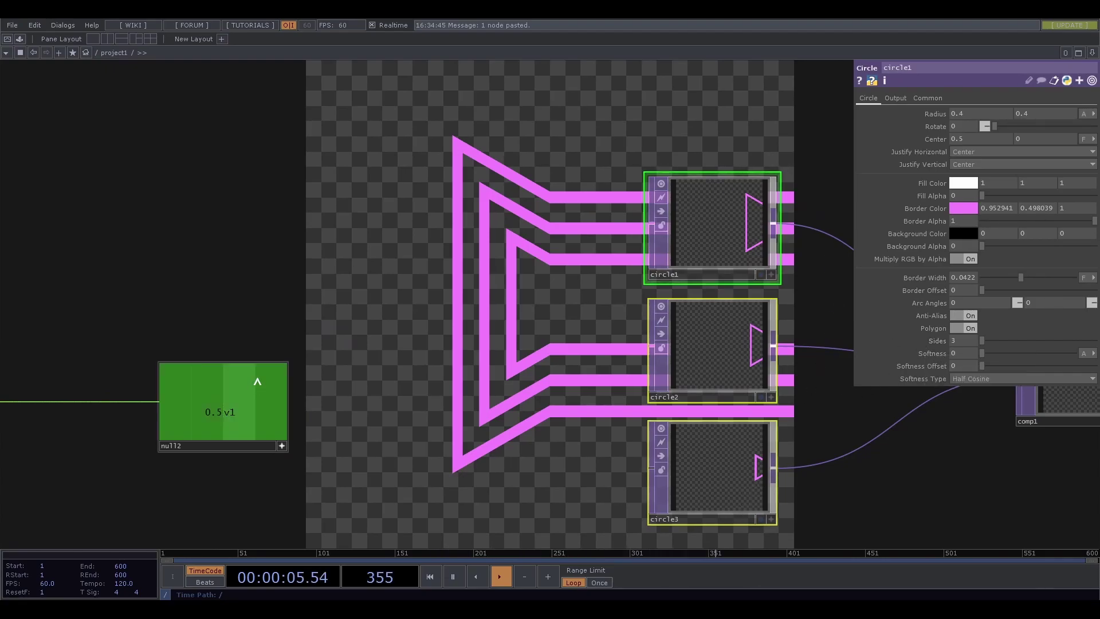
{"action": "left_click_drag", "start_coordinate": [215, 418], "coordinate": [965, 126]}
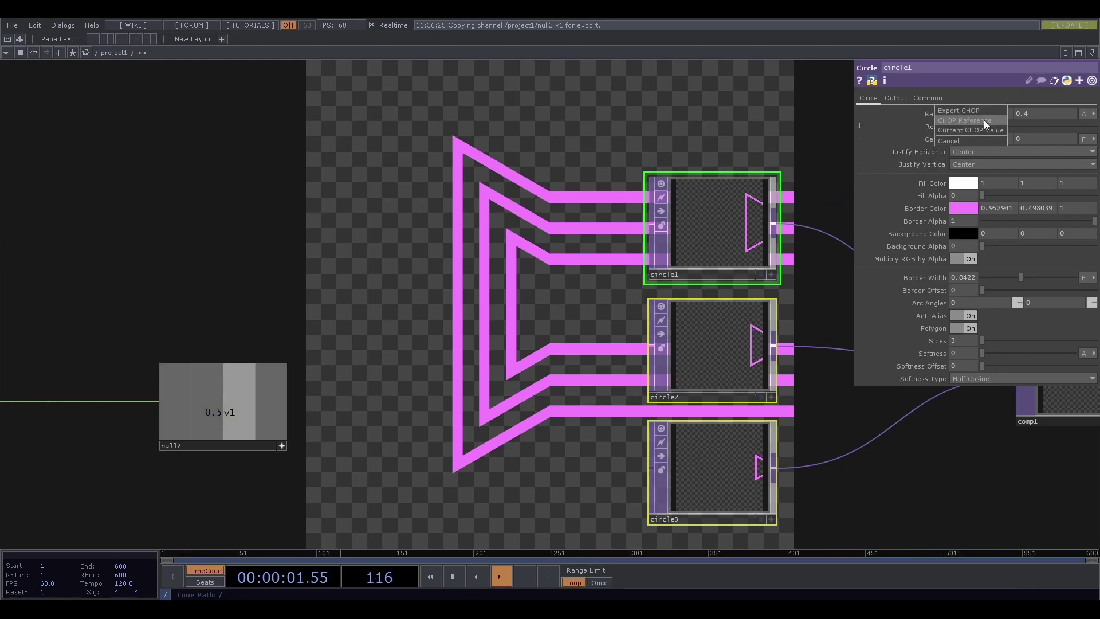
{"action": "left_click", "coordinate": [986, 124]}
Step: Activate slider1's viewer and push the slider to 1 to rotate the circles
{"action": "left_click_drag", "start_coordinate": [312, 287], "coordinate": [923, 235]}
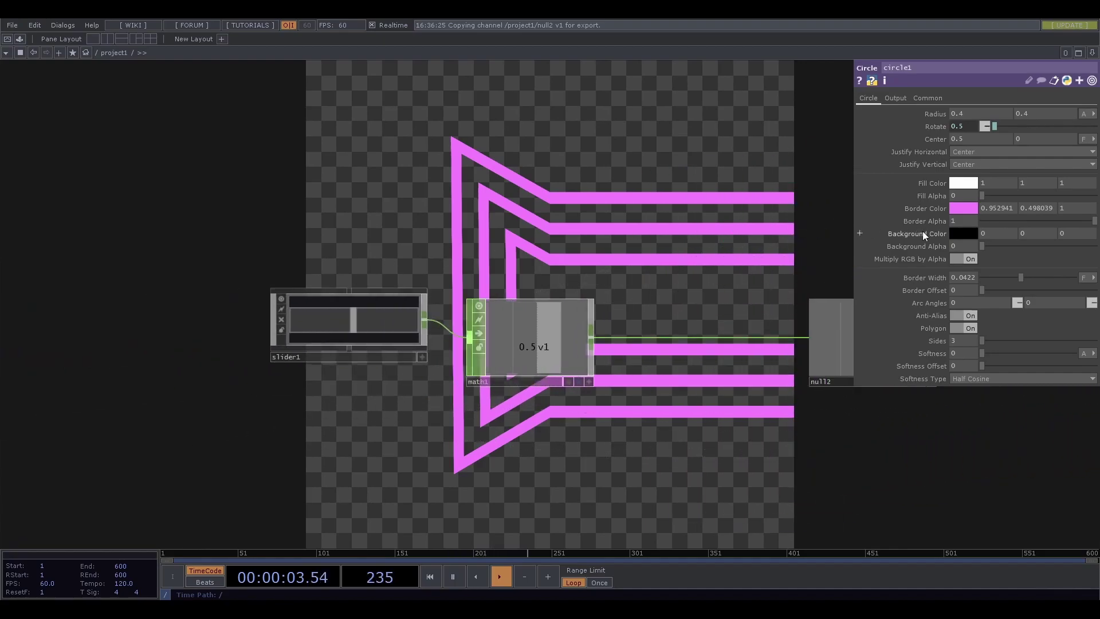
{"action": "left_click_drag", "start_coordinate": [445, 346], "coordinate": [499, 346]}
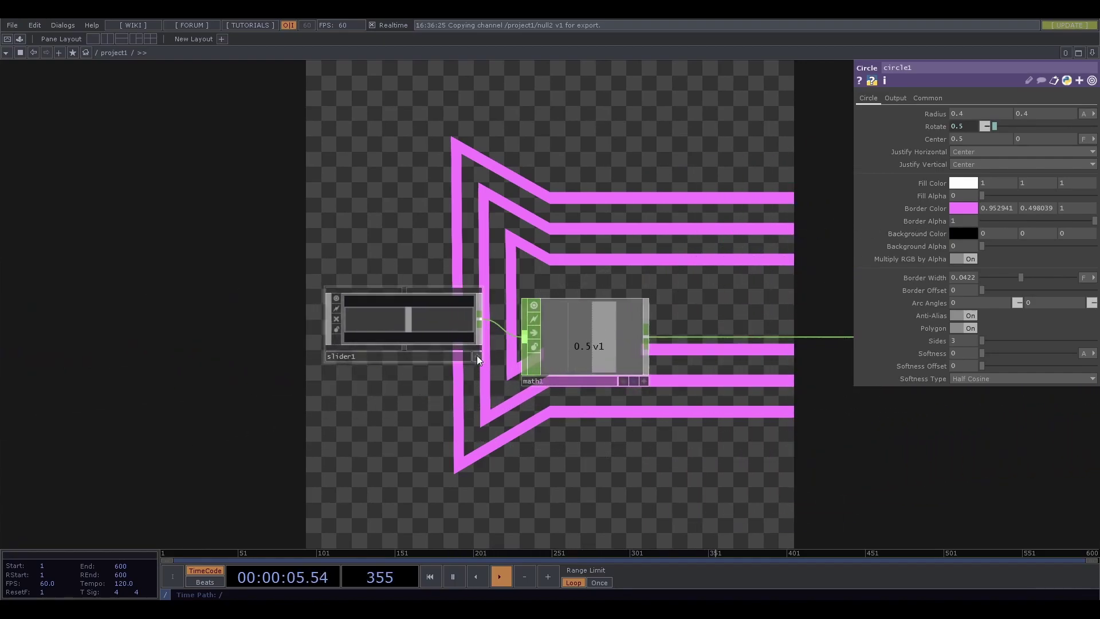
{"action": "left_click", "coordinate": [477, 356]}
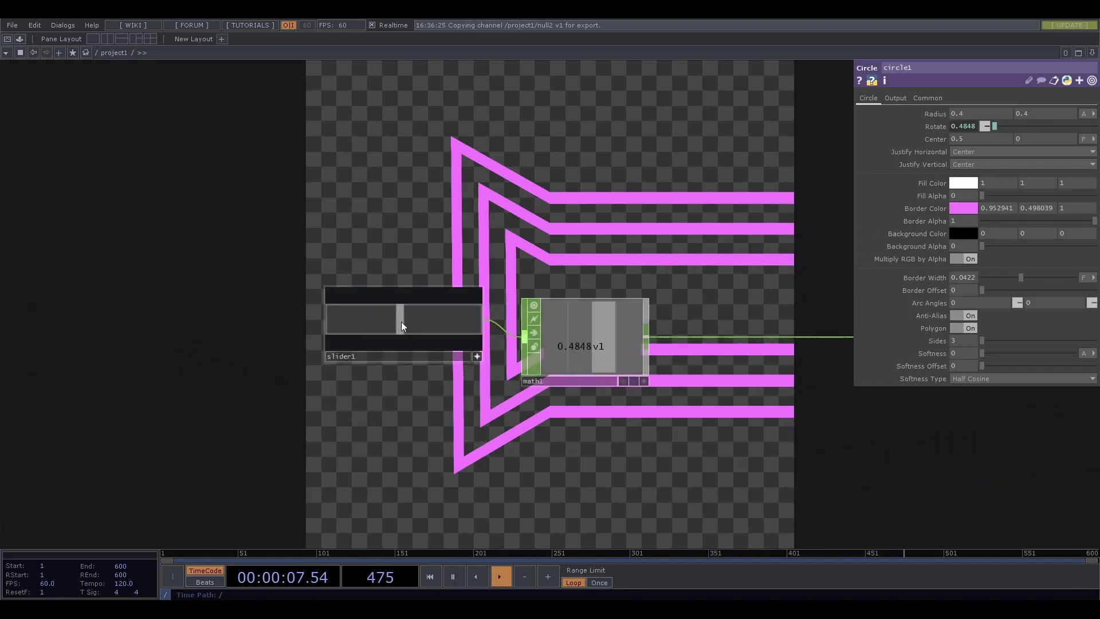
{"action": "left_click_drag", "start_coordinate": [402, 322], "coordinate": [497, 336]}
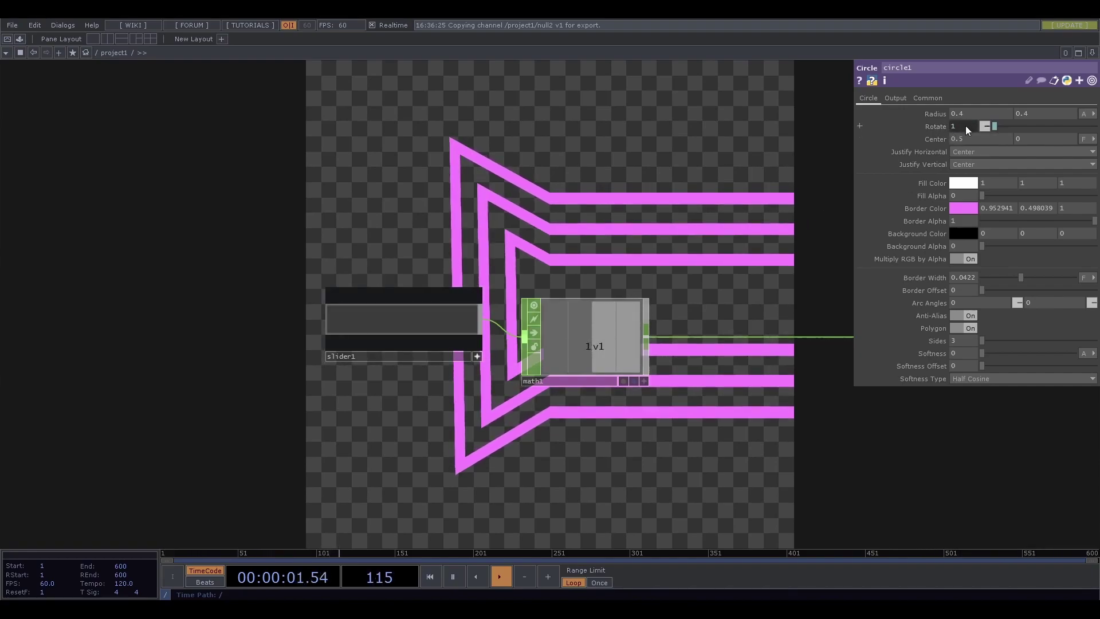
Step: Set math1's To Range to 0–360, then drag slider1 to 134.5 to test the rotation
{"action": "left_click", "coordinate": [587, 339]}
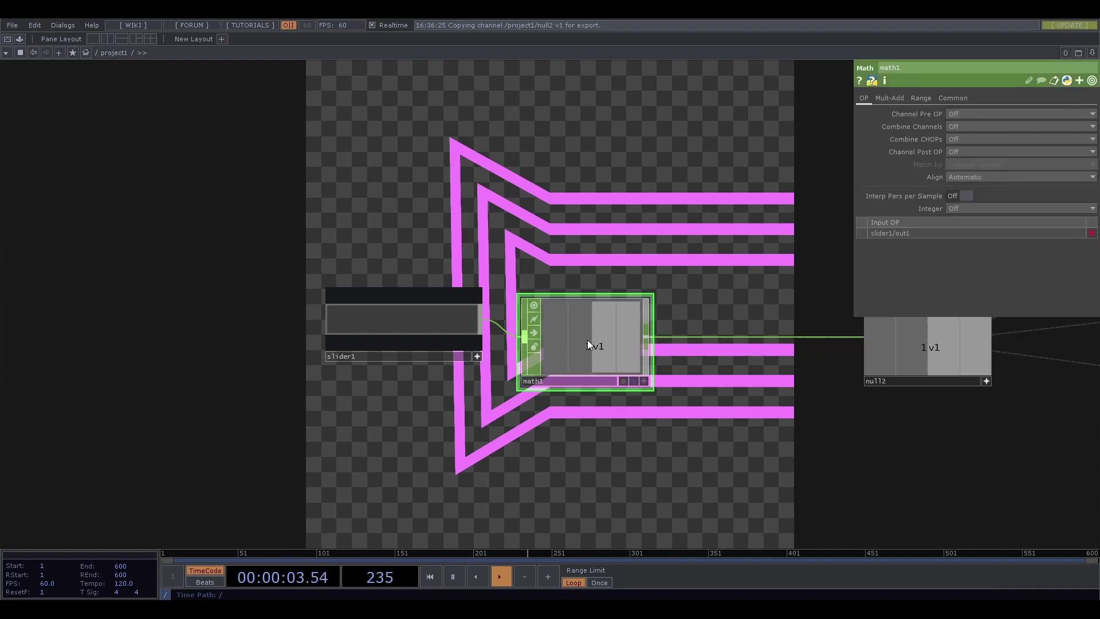
{"action": "left_click", "coordinate": [920, 98]}
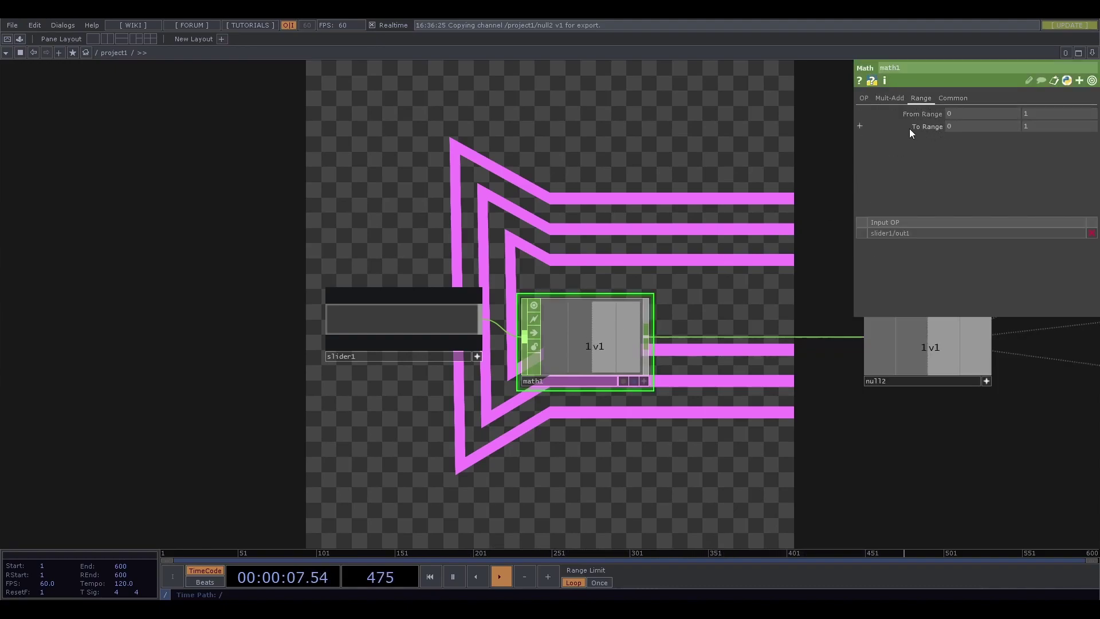
{"action": "left_click", "coordinate": [1043, 124]}
{"action": "type", "text": "360"}
{"action": "key", "text": "Return"}
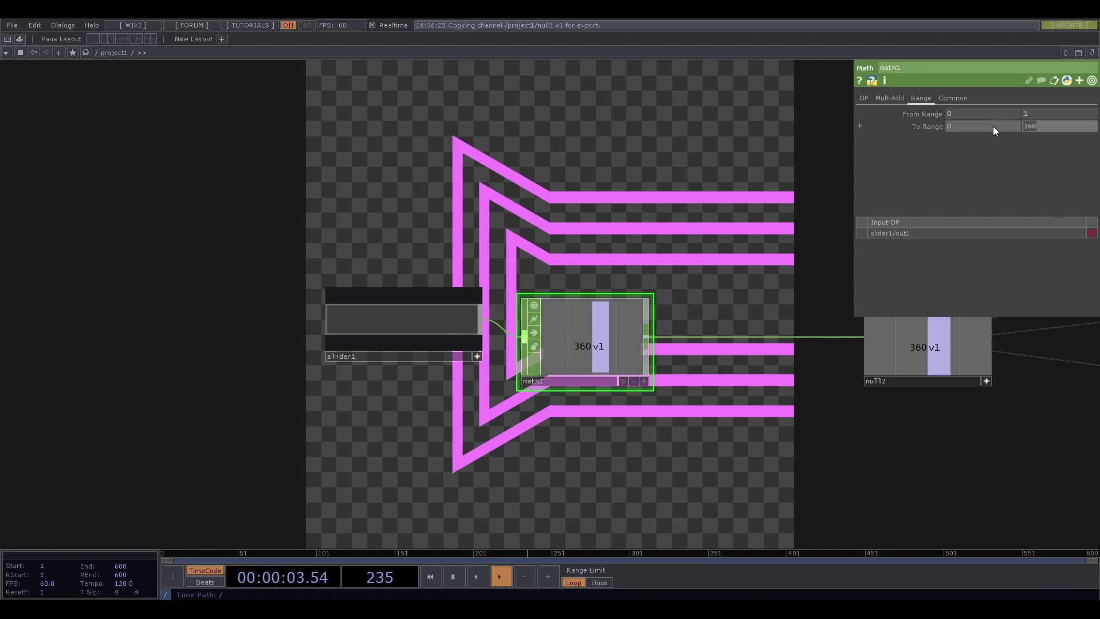
{"action": "scroll", "coordinate": [1030, 126], "scroll_direction": "down", "scroll_amount": 1}
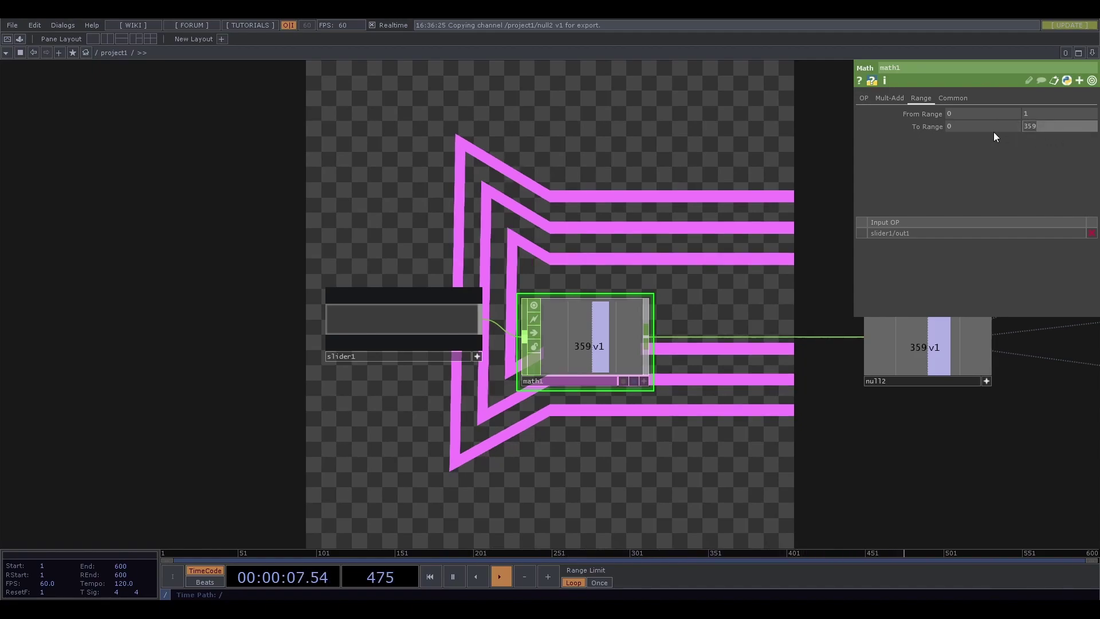
{"action": "key", "text": "ctrl+z"}
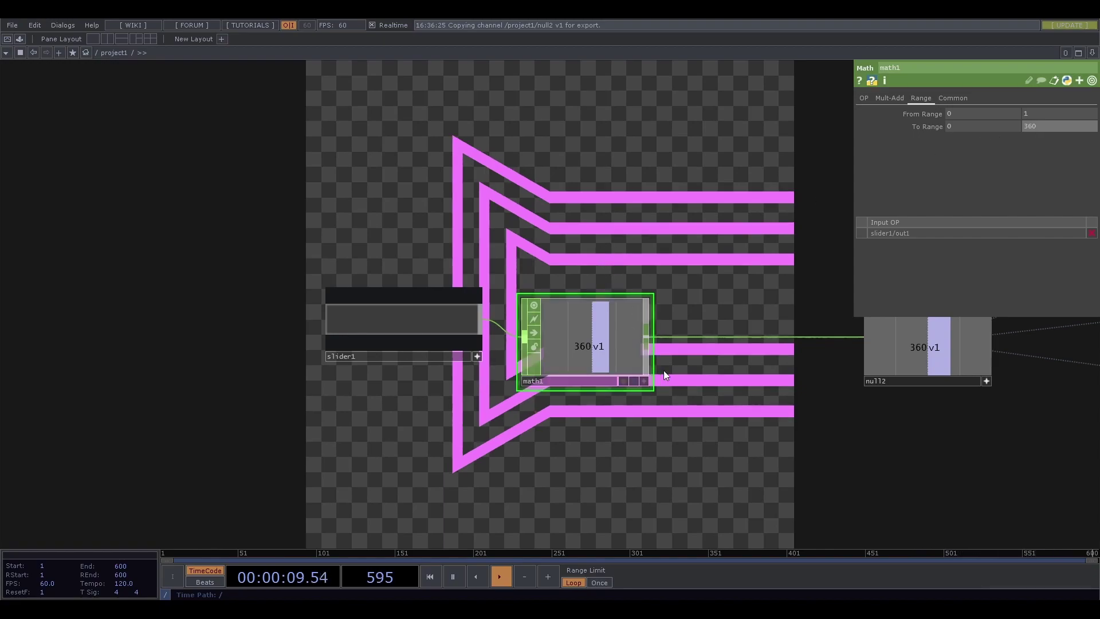
{"action": "left_click_drag", "start_coordinate": [664, 370], "coordinate": [400, 374]}
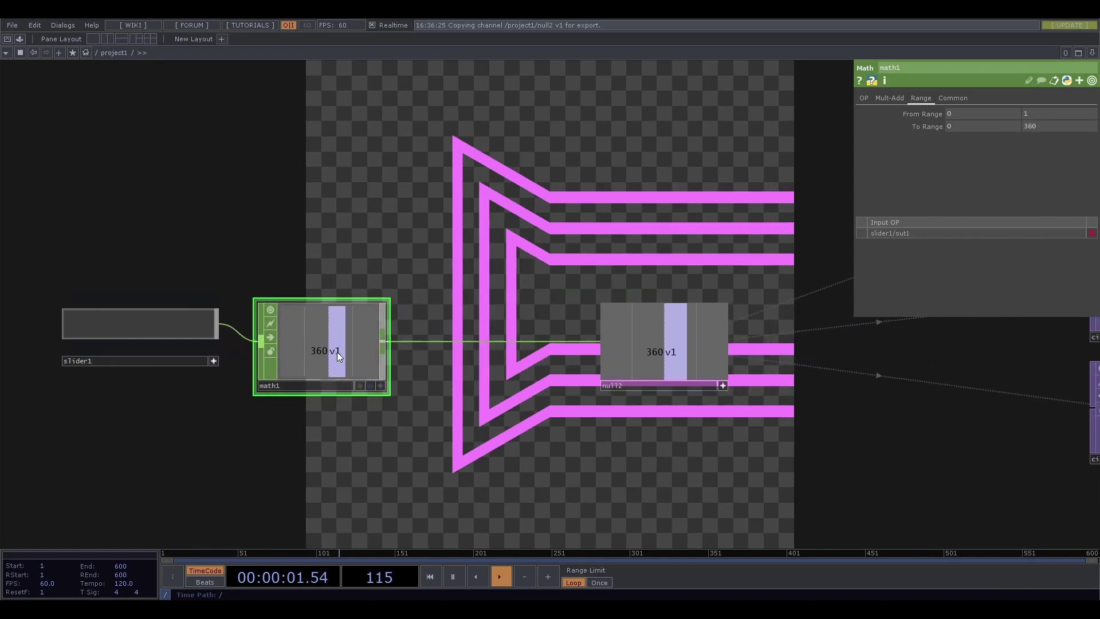
{"action": "left_click_drag", "start_coordinate": [214, 324], "coordinate": [141, 360]}
Step: Replace circle2's Rotate expression with absTime.seconds*100
{"action": "left_click_drag", "start_coordinate": [909, 440], "coordinate": [683, 407]}
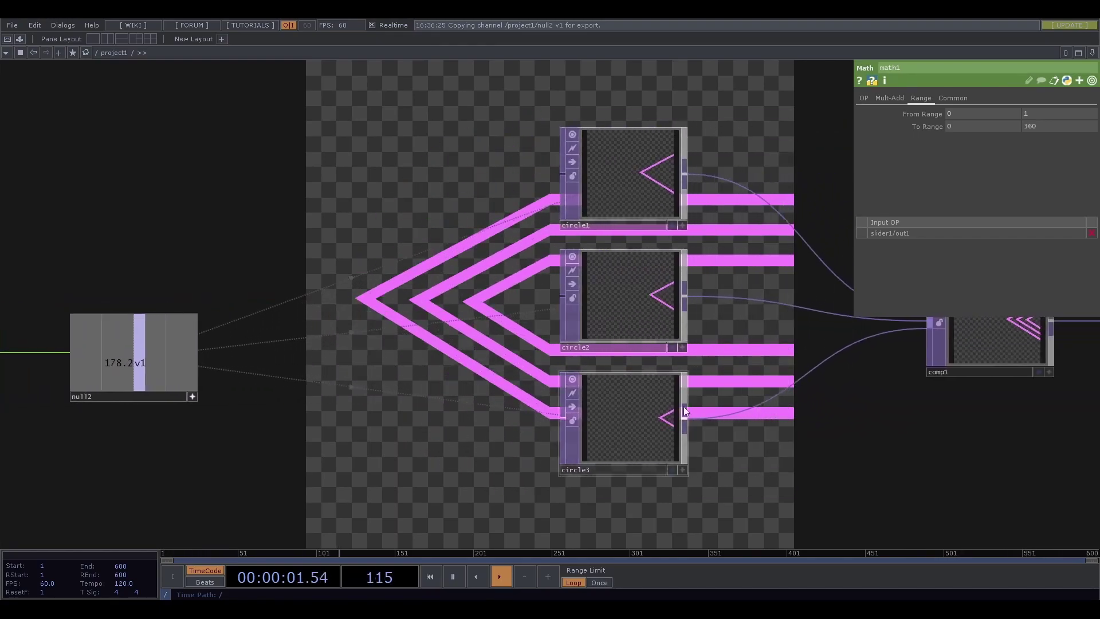
{"action": "left_click", "coordinate": [631, 310]}
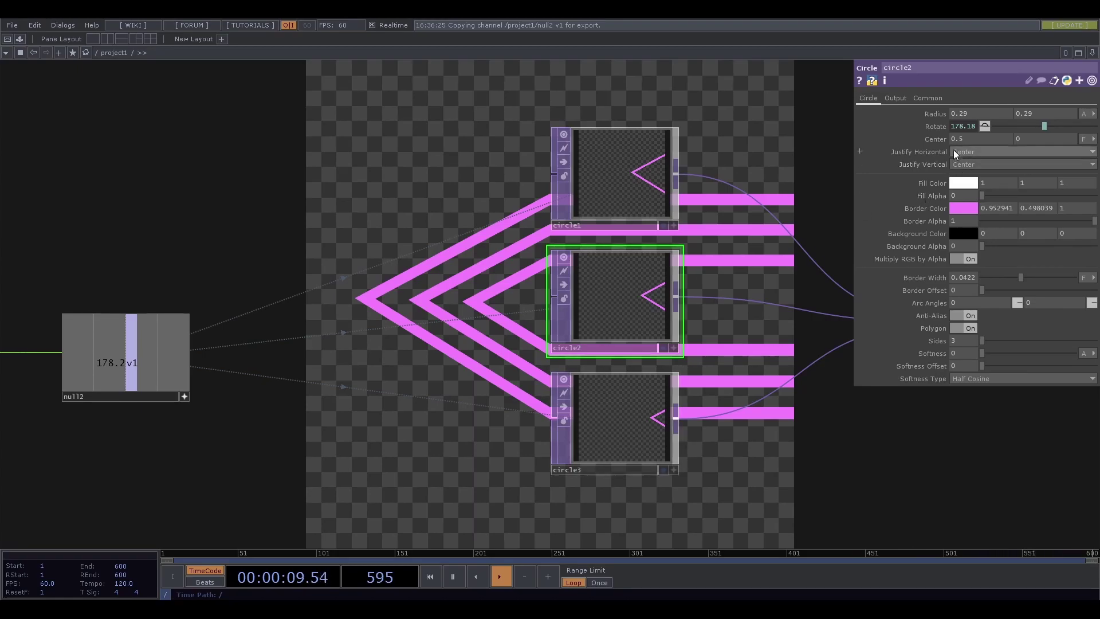
{"action": "left_click_drag", "start_coordinate": [260, 418], "coordinate": [570, 417]}
{"action": "scroll", "coordinate": [569, 417], "scroll_direction": "down", "scroll_amount": 5}
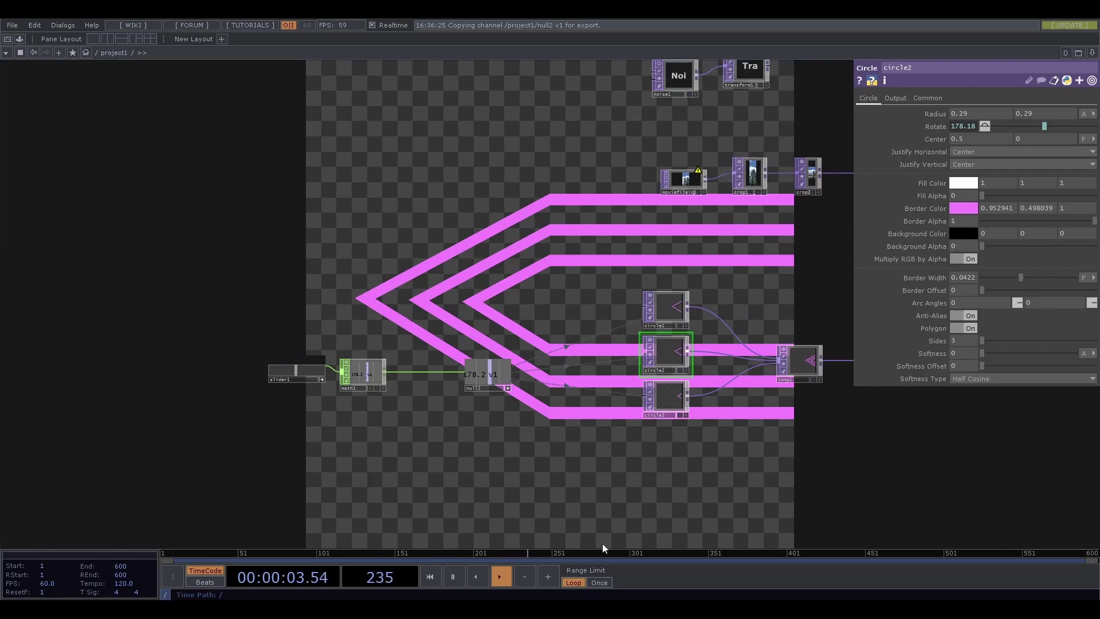
{"action": "left_click", "coordinate": [941, 122]}
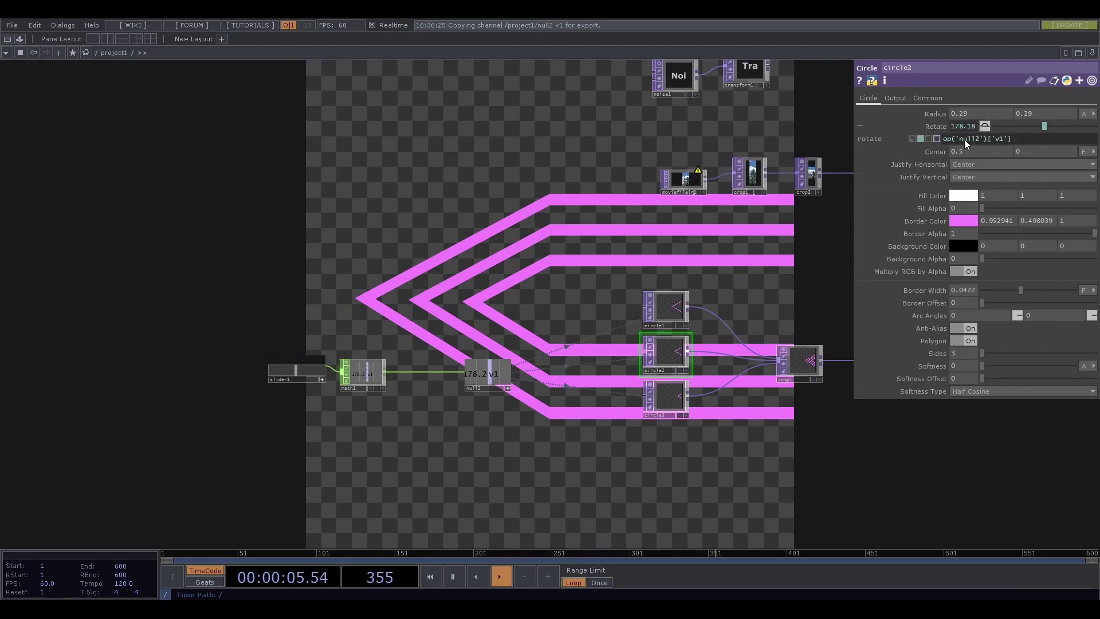
{"action": "double_click", "coordinate": [1019, 139]}
{"action": "type", "text": "absTime.seconds"}
{"action": "key", "text": "Return"}
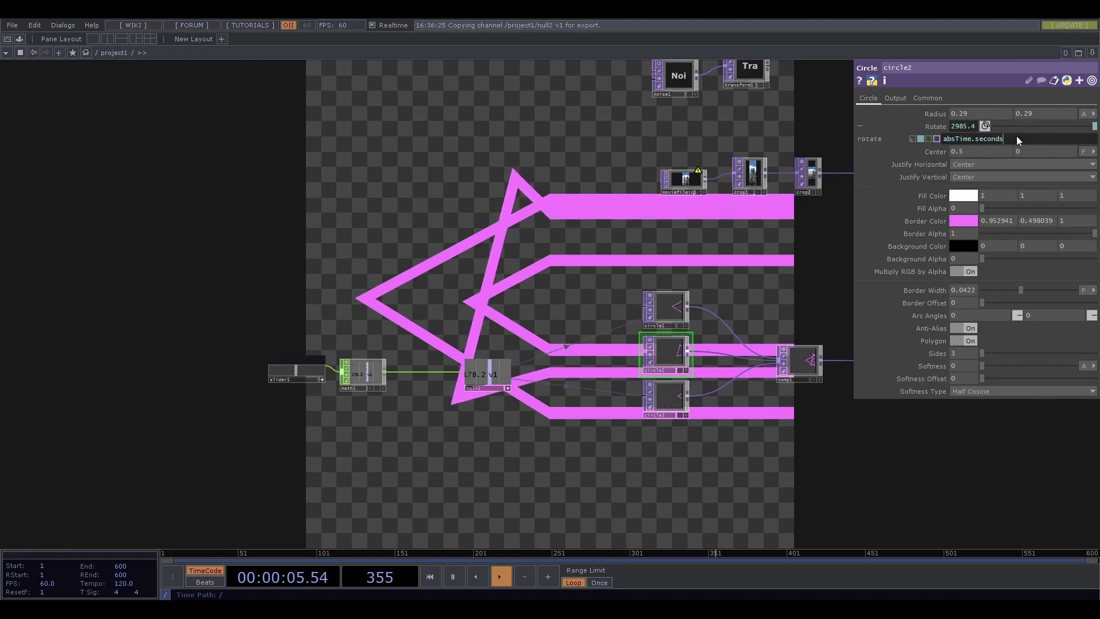
{"action": "type", "text": "*100"}
{"action": "key", "text": "Return"}
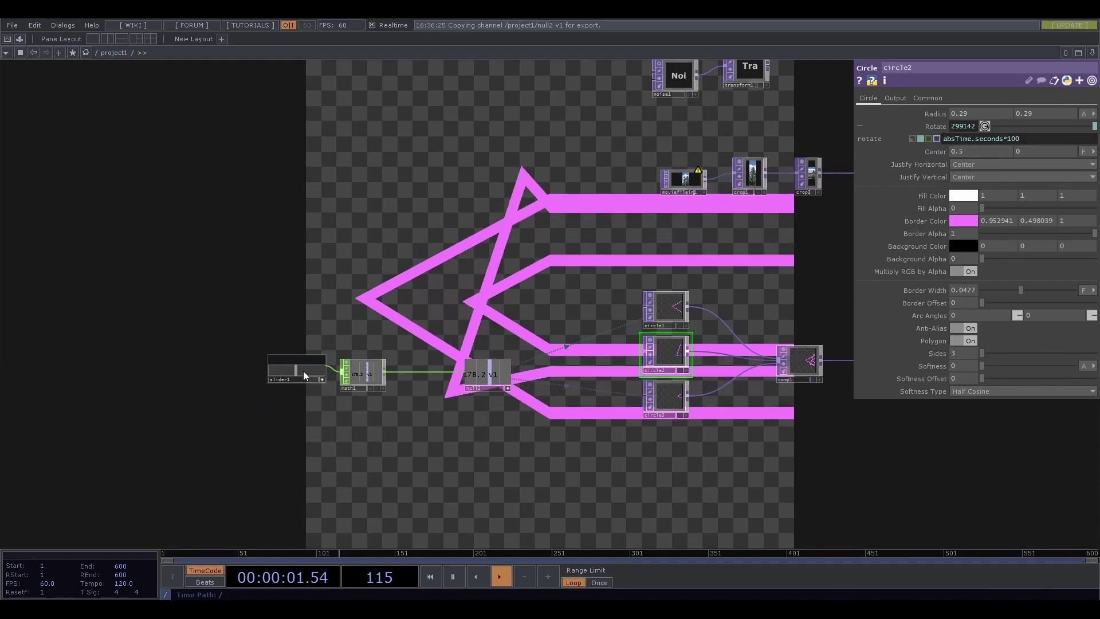
Step: Move the slider to rotate the other circles while circle2 spins on its own
{"action": "left_click_drag", "start_coordinate": [304, 370], "coordinate": [326, 369]}
{"action": "left_click_drag", "start_coordinate": [506, 416], "coordinate": [329, 417]}
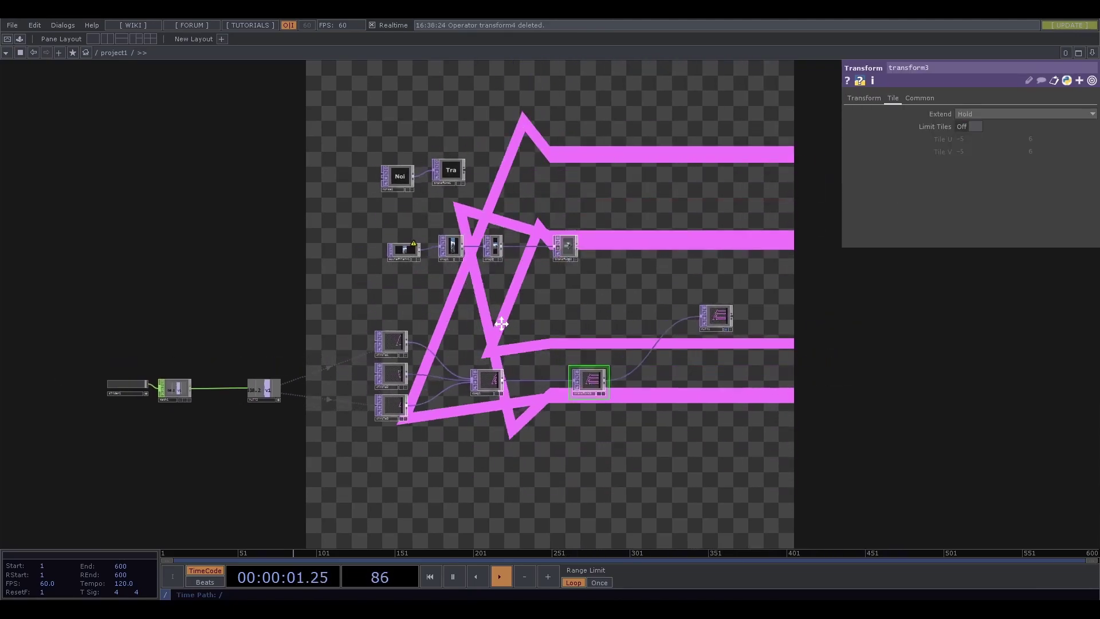
{"action": "left_click_drag", "start_coordinate": [501, 324], "coordinate": [517, 322]}
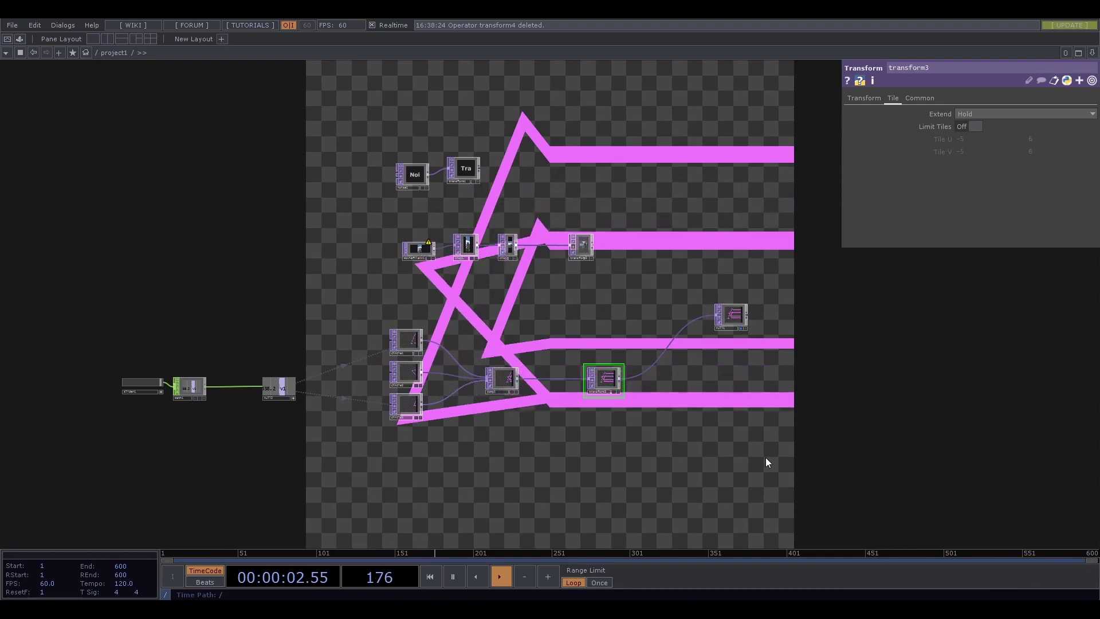